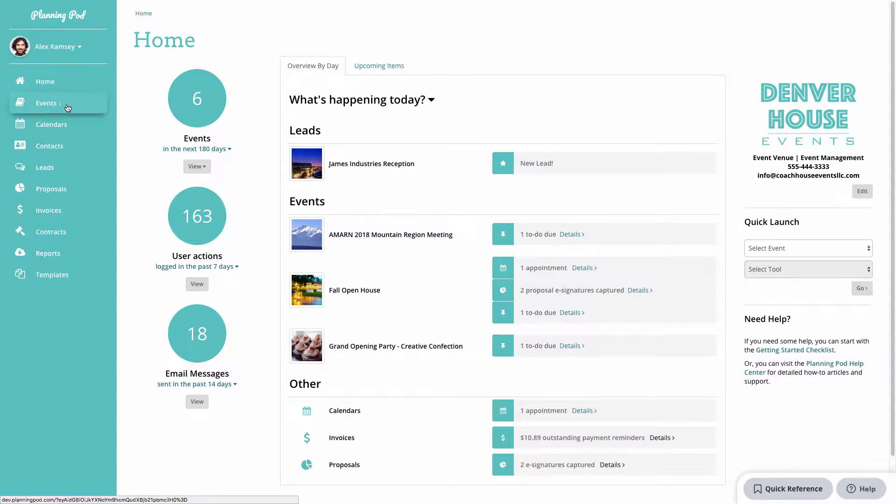
View the proposals of the Patel Industries Dinner event
left_click(48, 105)
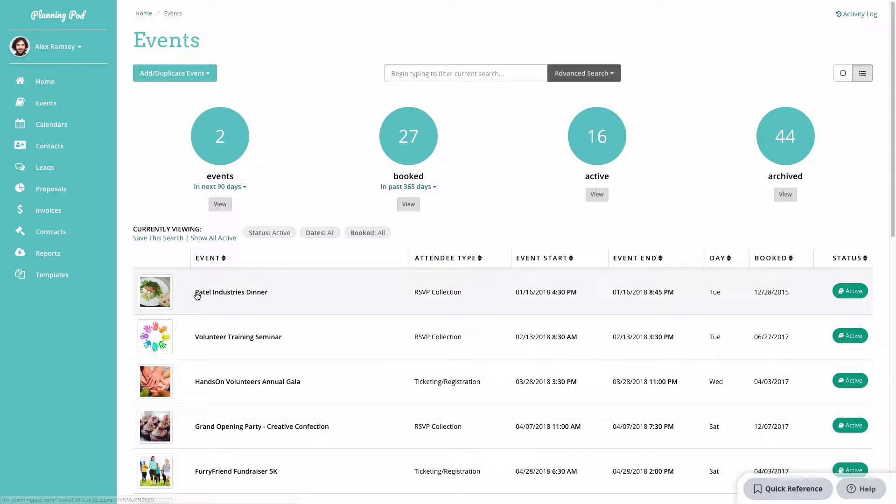
left_click(196, 299)
scroll(334, 316, "down", 8)
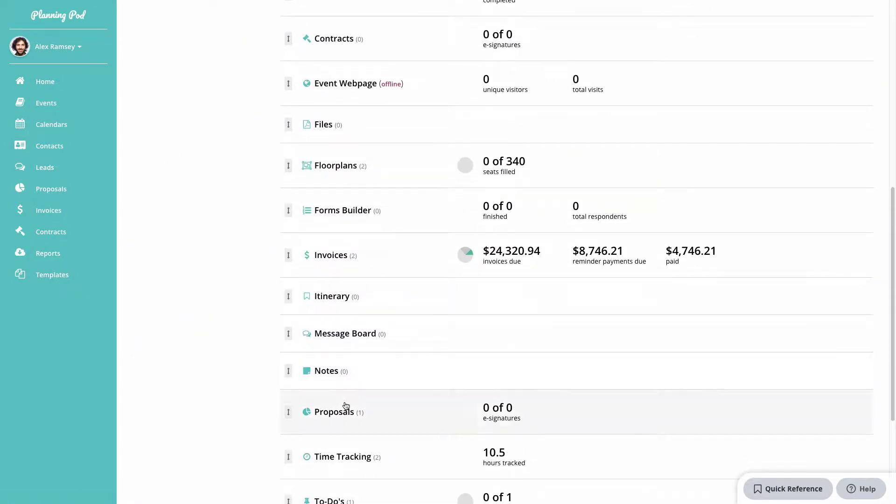
left_click(344, 407)
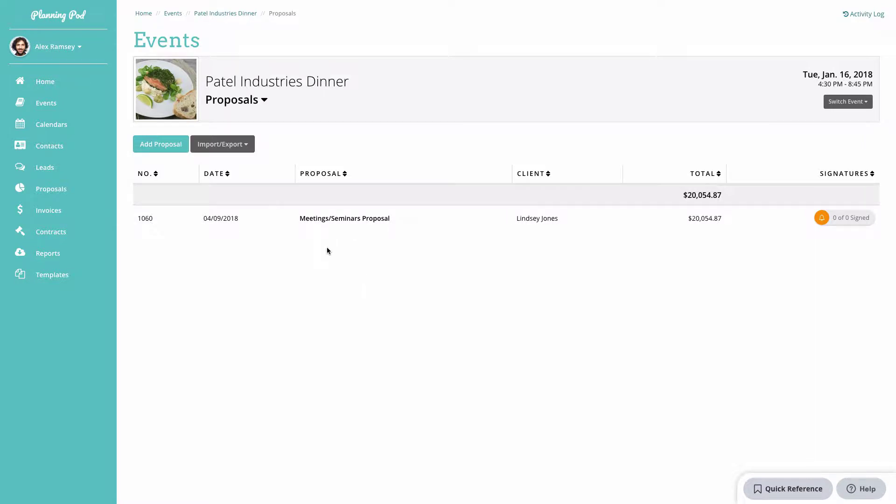
Open the Sandler Sales Meeting - Rky Mtn lead and view its proposals
left_click(50, 168)
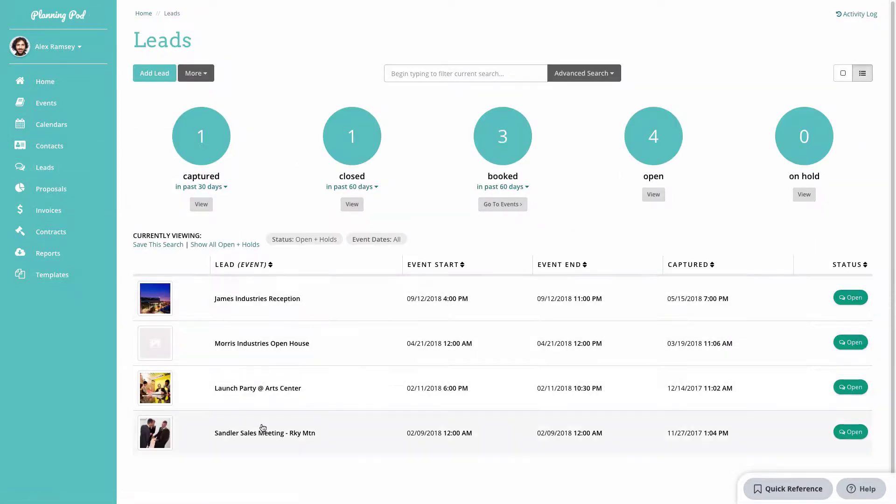
left_click(263, 426)
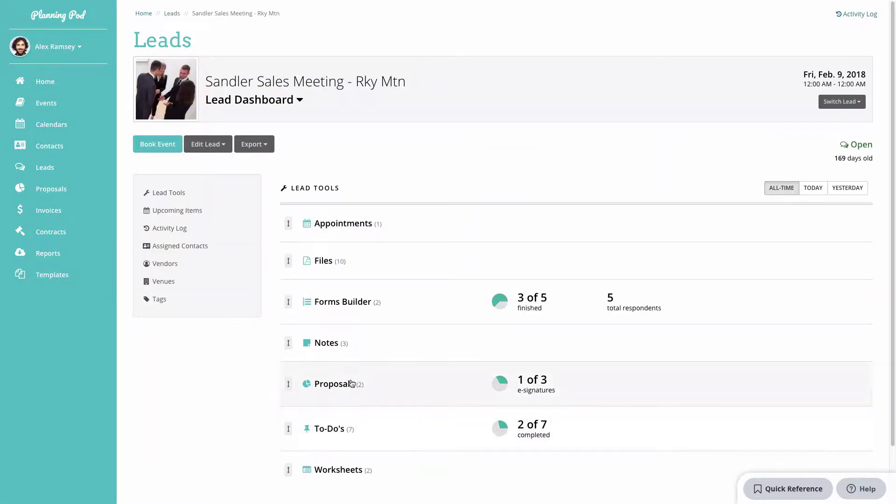
left_click(351, 384)
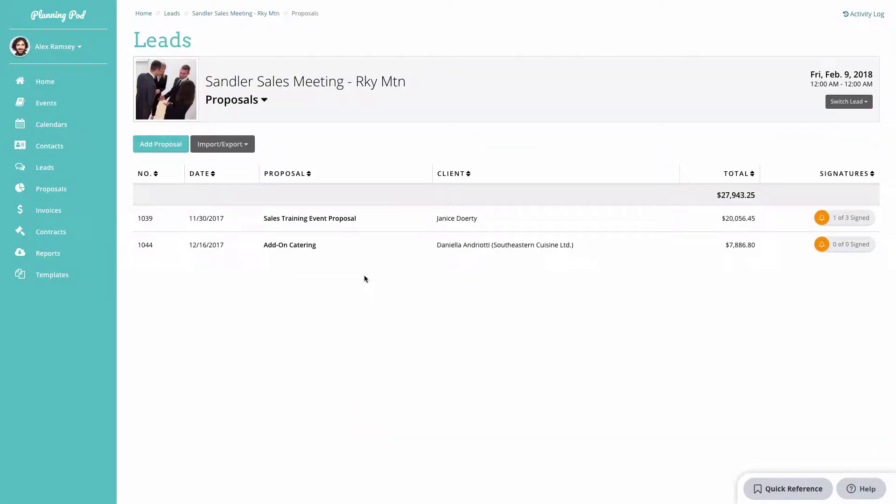
In the full proposals list, search for 'jone', then clear the search
left_click(67, 194)
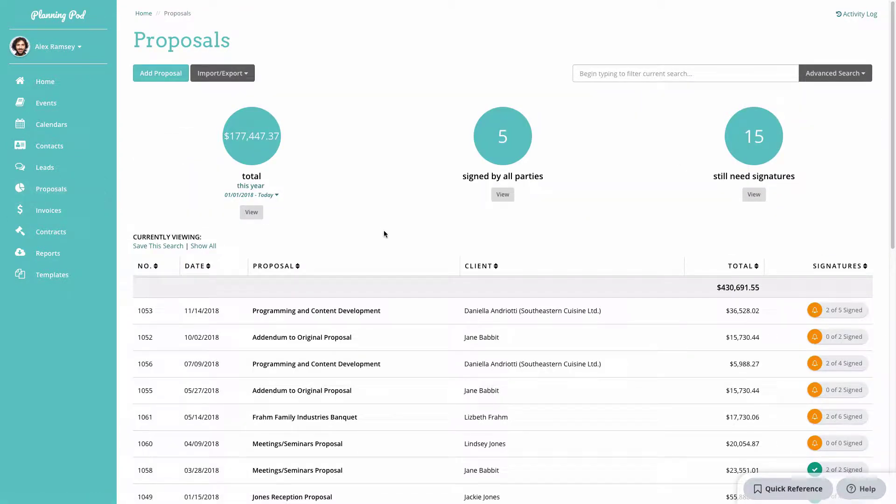
left_click(654, 74)
type("jones")
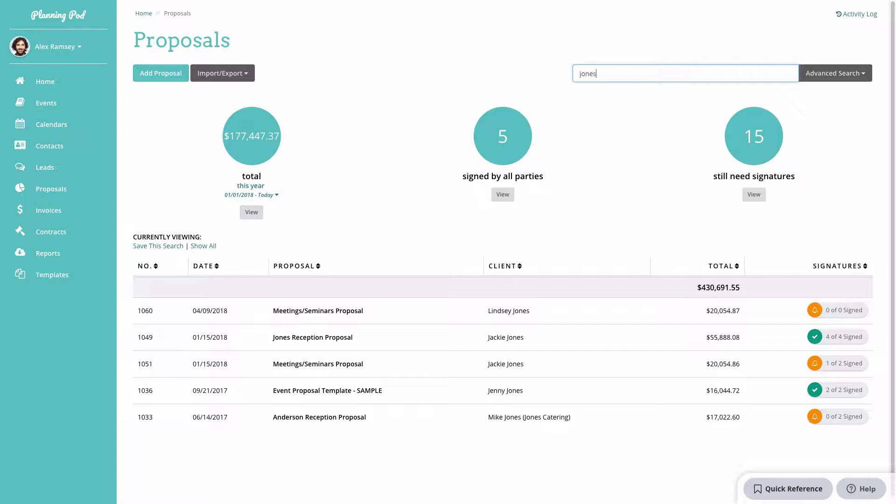
left_click_drag(740, 77, 507, 67)
key("BackSpace")
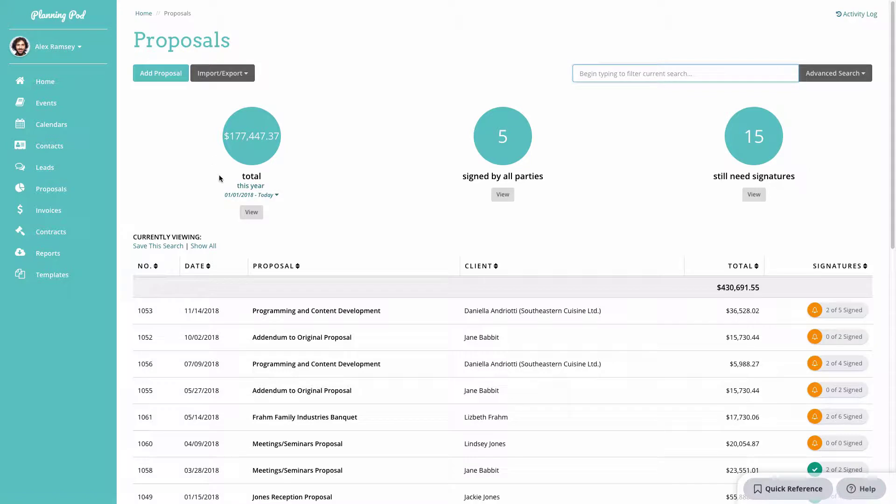
Filter the proposals total to Last Year (01/01/2017–12/31/2017)
left_click(263, 195)
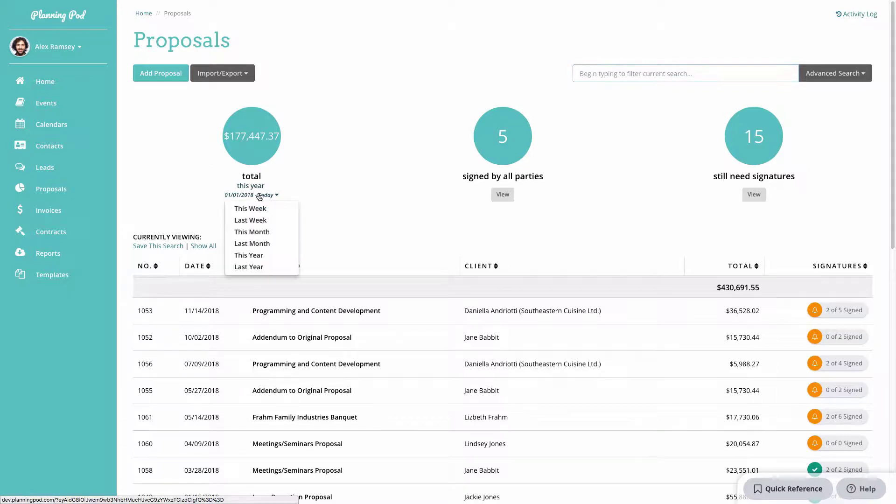
left_click(260, 269)
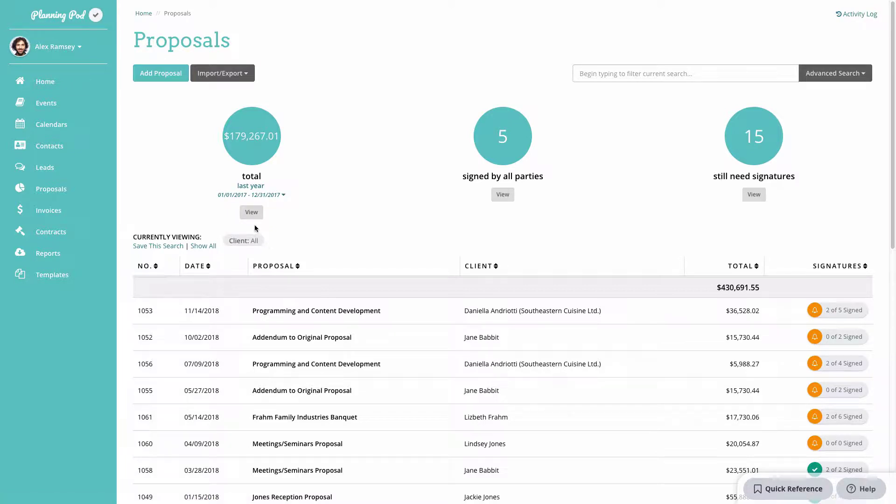
left_click(252, 215)
scroll(290, 311, "down", 4)
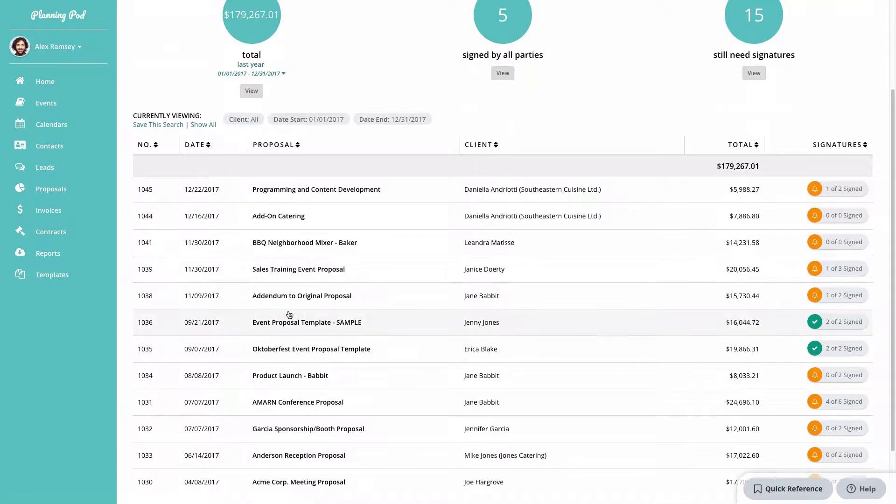
scroll(289, 313, "up", 4)
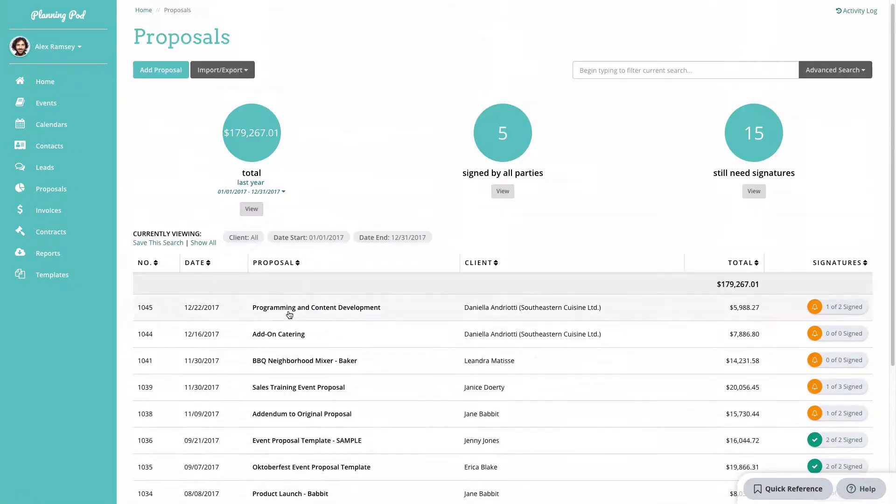
Try the signed-by-all and needing-signatures filters, then show all proposals
left_click(503, 194)
left_click(755, 195)
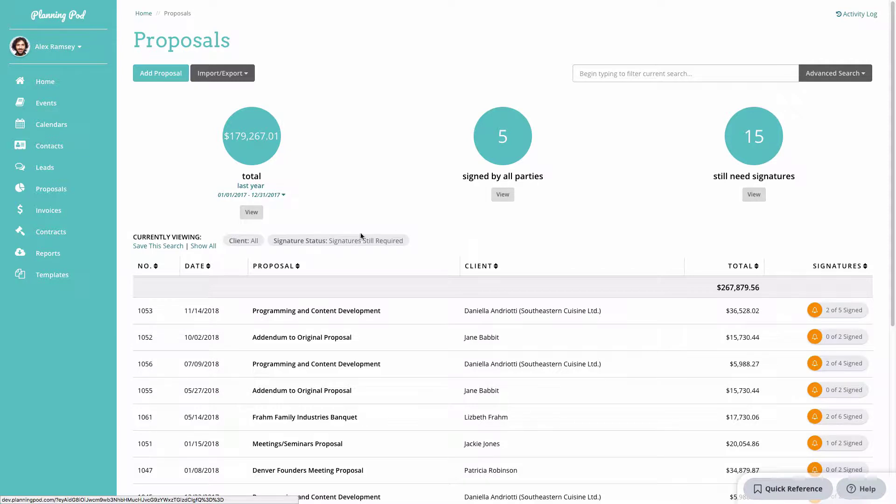
left_click(203, 247)
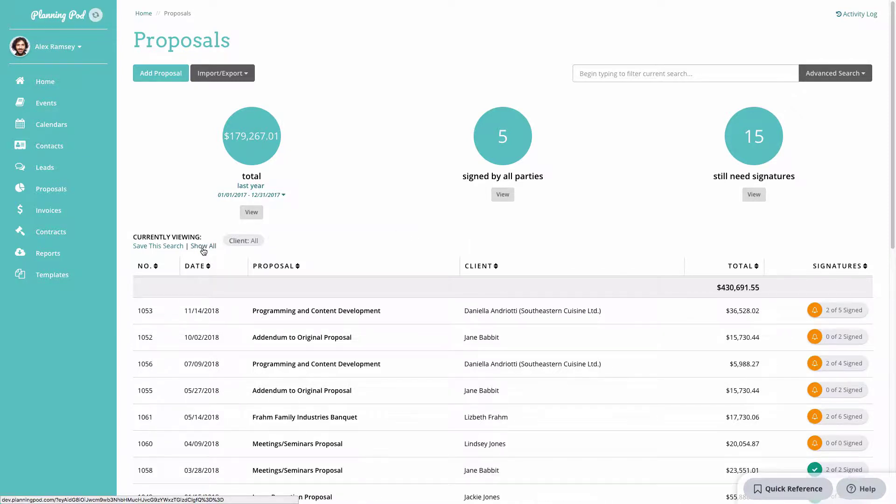
Sort the proposals by number, then by date with newest first
left_click(156, 267)
left_click(155, 267)
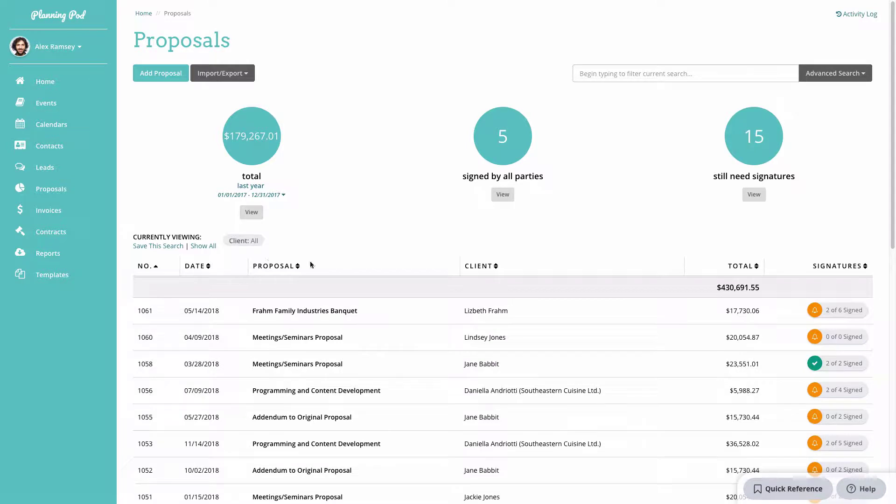
left_click(209, 267)
left_click(209, 267)
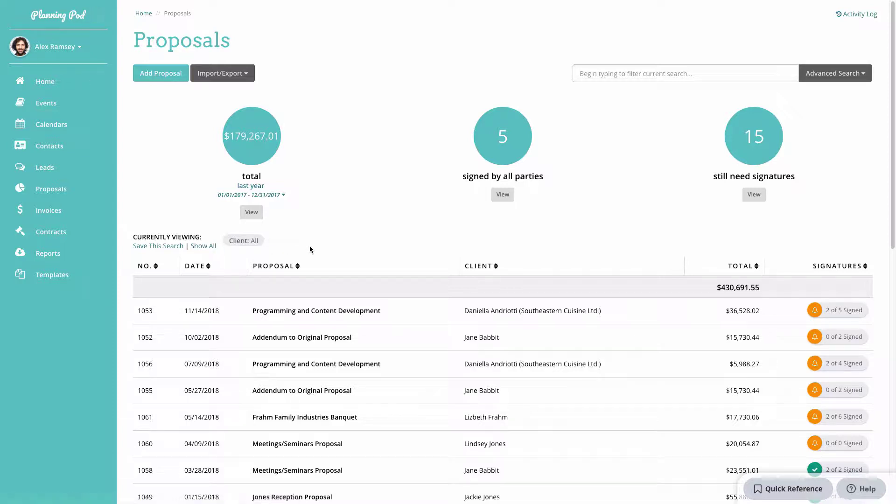
Start a new proposal and browse the client list without choosing anyone
left_click(173, 77)
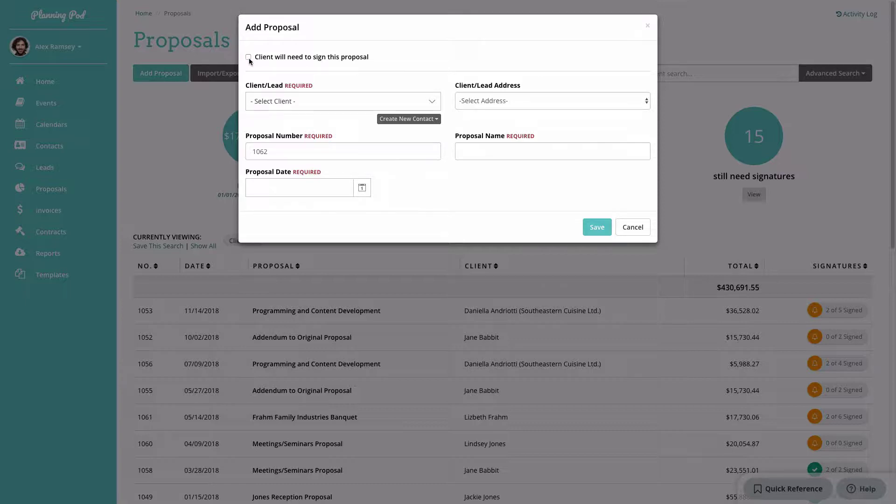
left_click(336, 100)
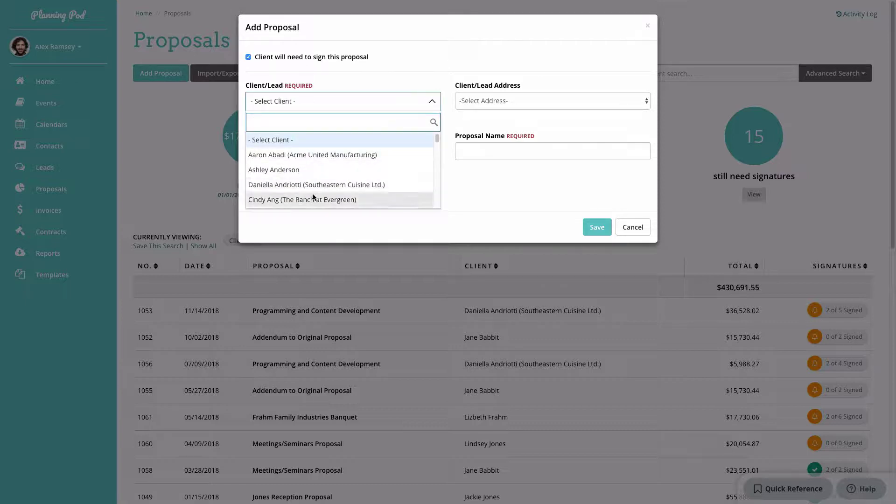
scroll(318, 160, "down", 5)
scroll(318, 160, "up", 5)
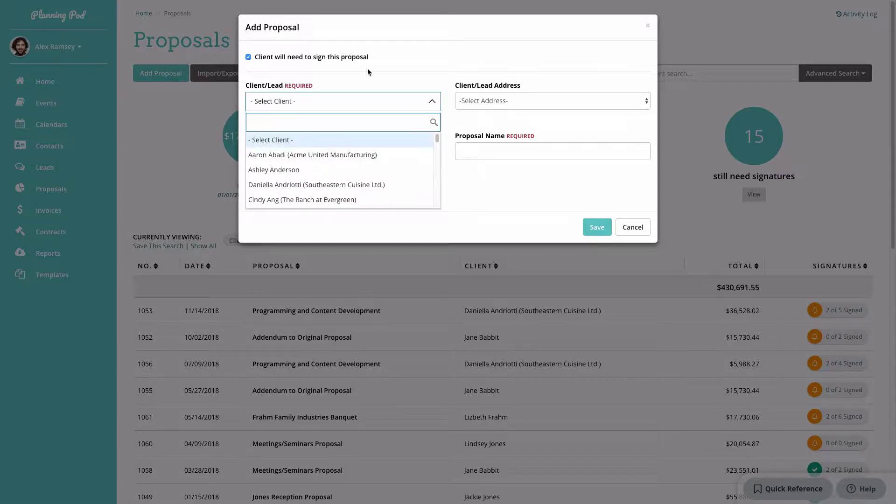
left_click(367, 68)
Add a new client contact with first name, last name and e-mail address
left_click(409, 149)
left_click(316, 179)
key("Tab")
key("Tab")
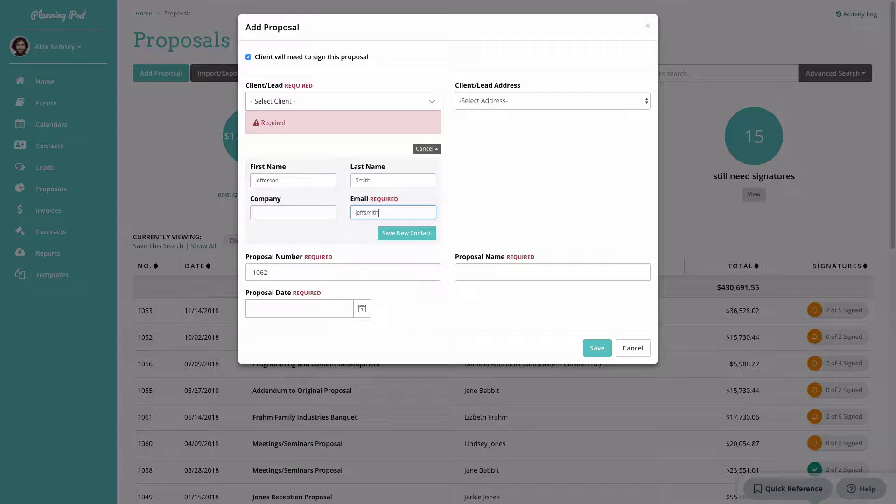
left_click(415, 234)
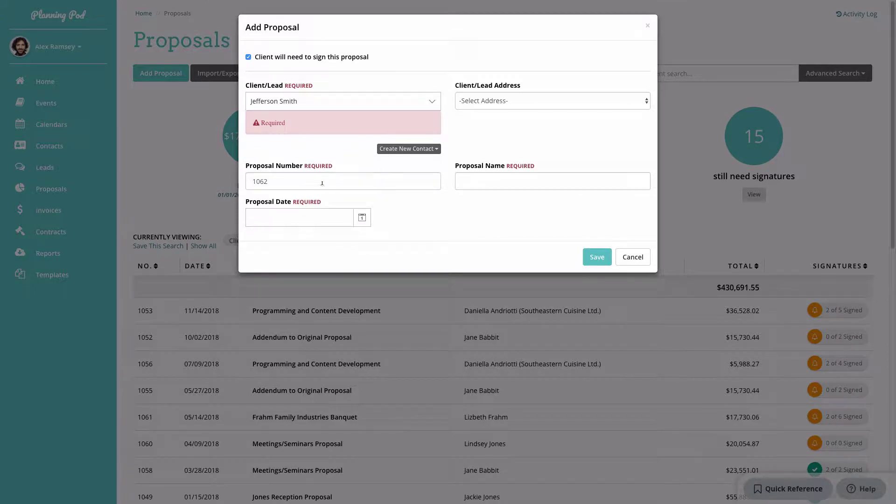
Name the proposal 'James Industries Reception', date it 05/15/2018, and save
left_click(476, 177)
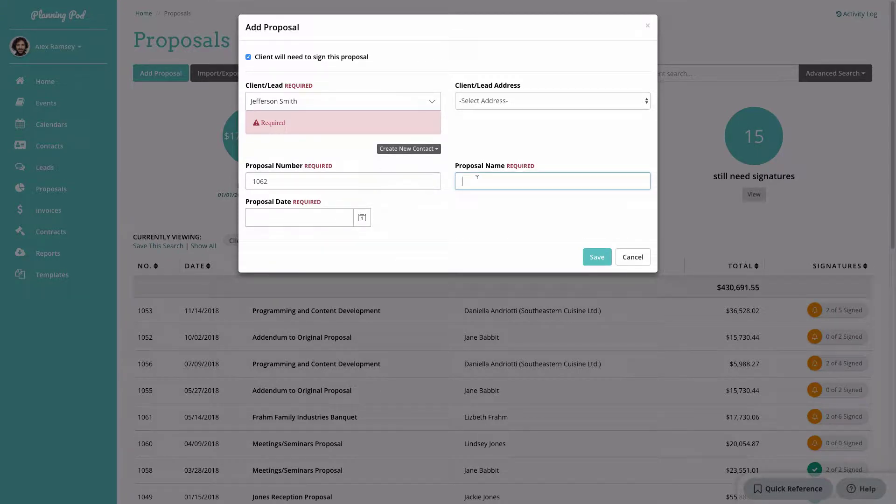
type("James Industries Reception")
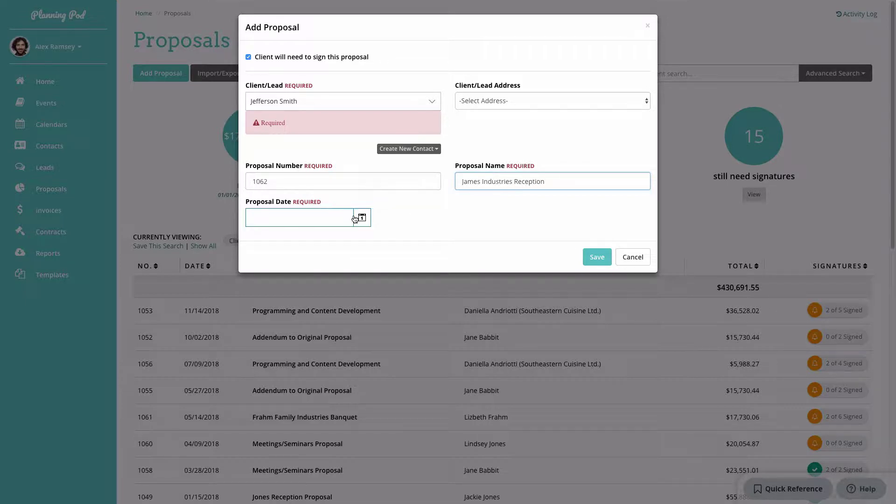
left_click(362, 218)
left_click(309, 319)
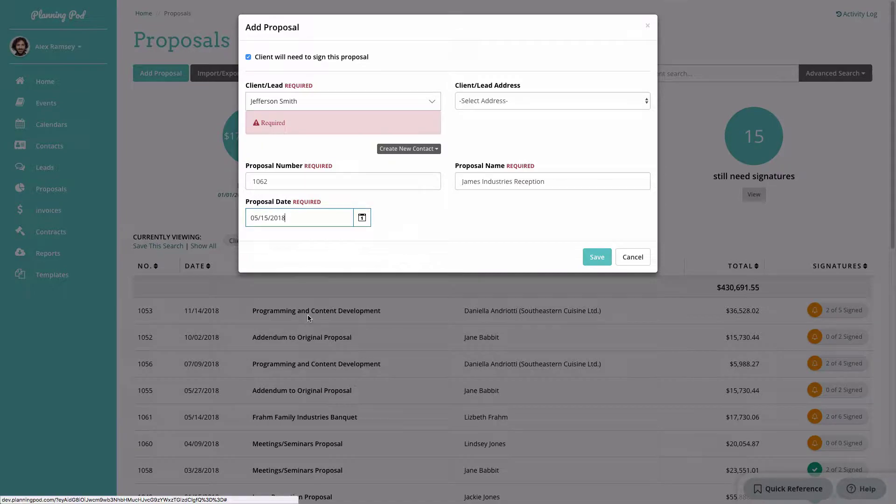
left_click(597, 257)
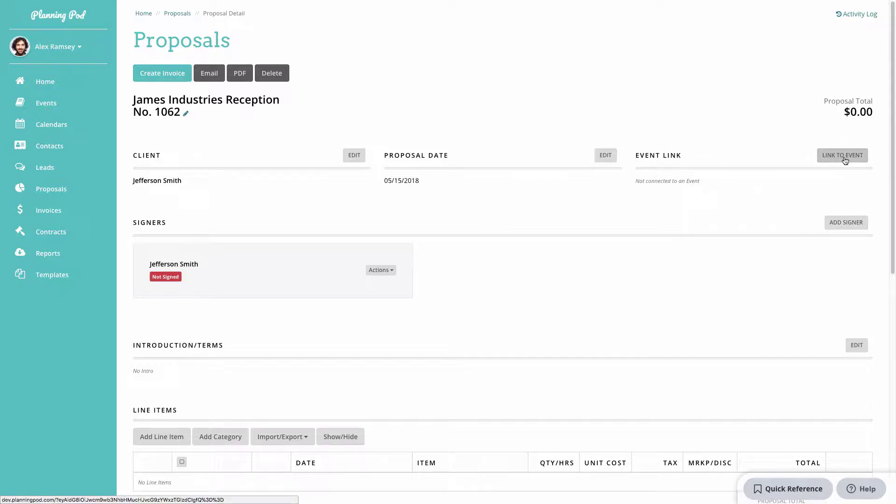
Link proposal No. 1062 to the James Industries Reception event
left_click(846, 159)
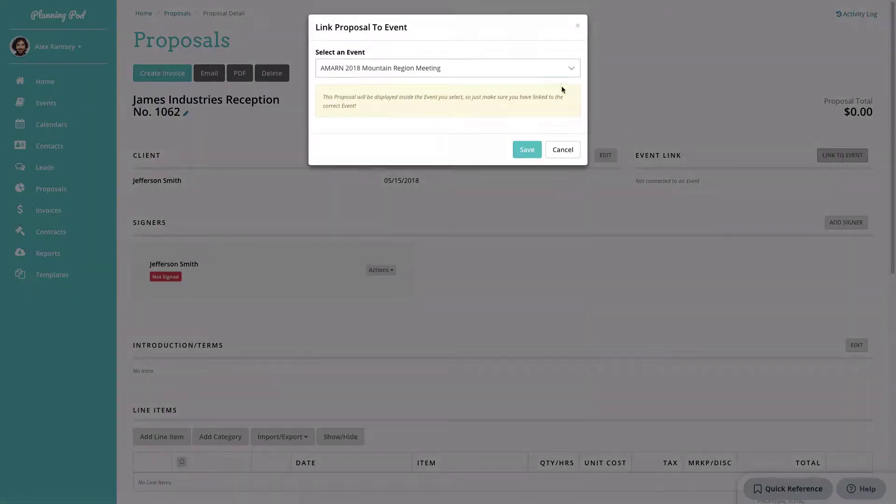
left_click(508, 69)
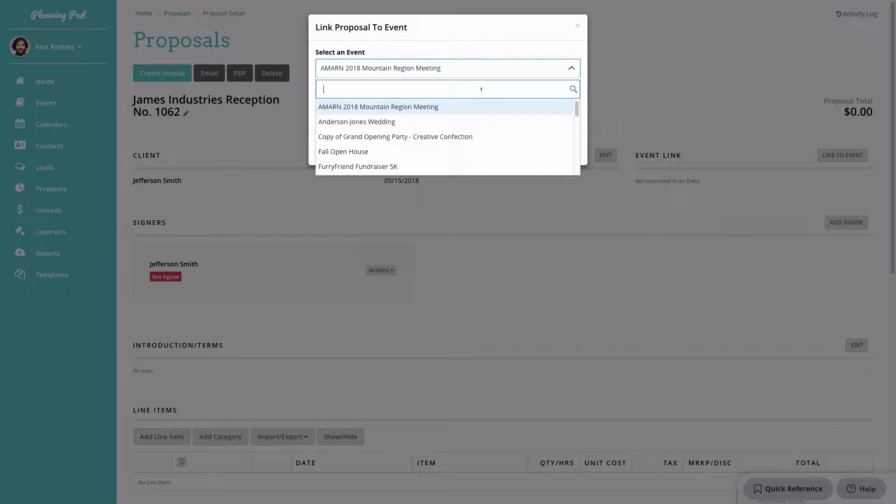
scroll(436, 123, "down", 3)
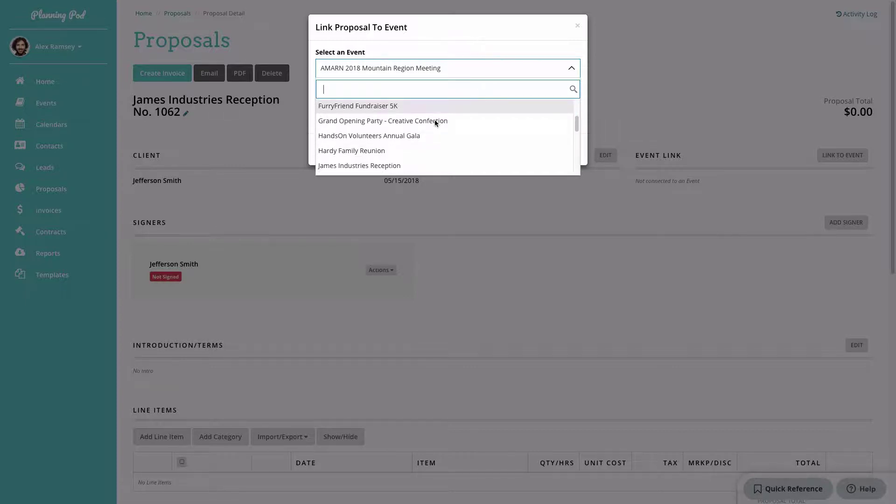
scroll(436, 122, "down", 1)
left_click(404, 160)
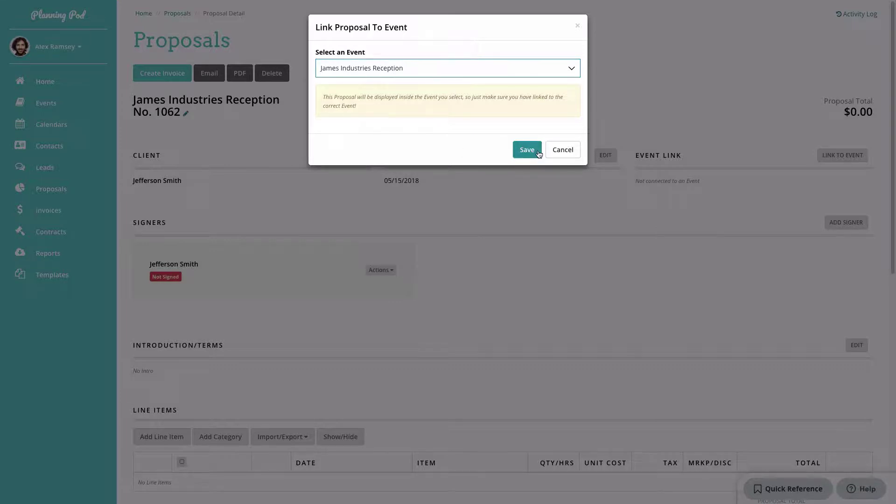
left_click(539, 154)
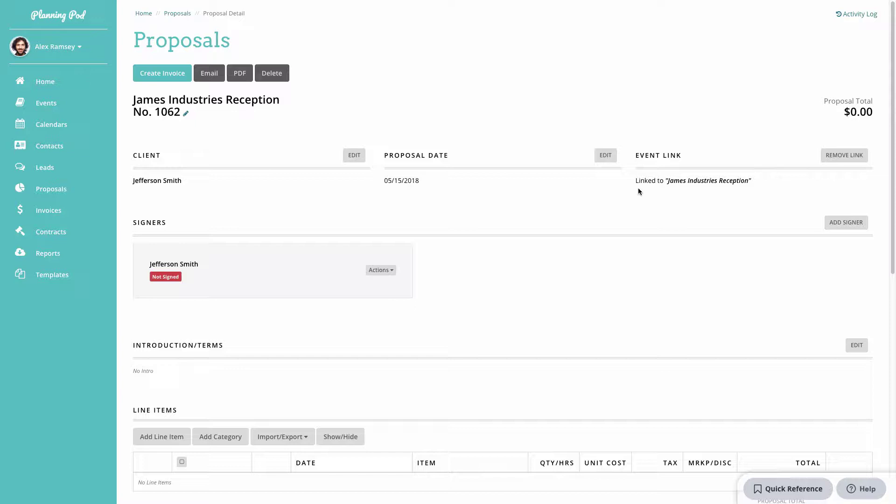
Save placeholder text 'enter text her' as the Introduction/Terms
scroll(537, 302, "down", 2)
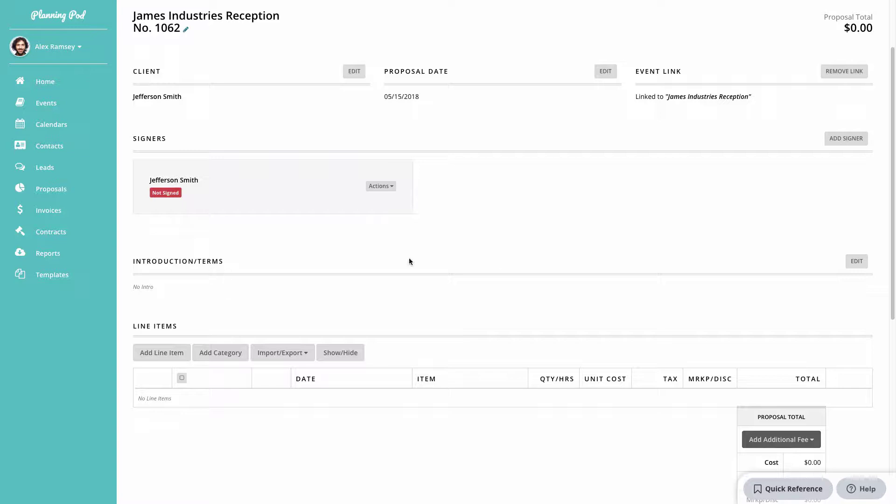
left_click(858, 265)
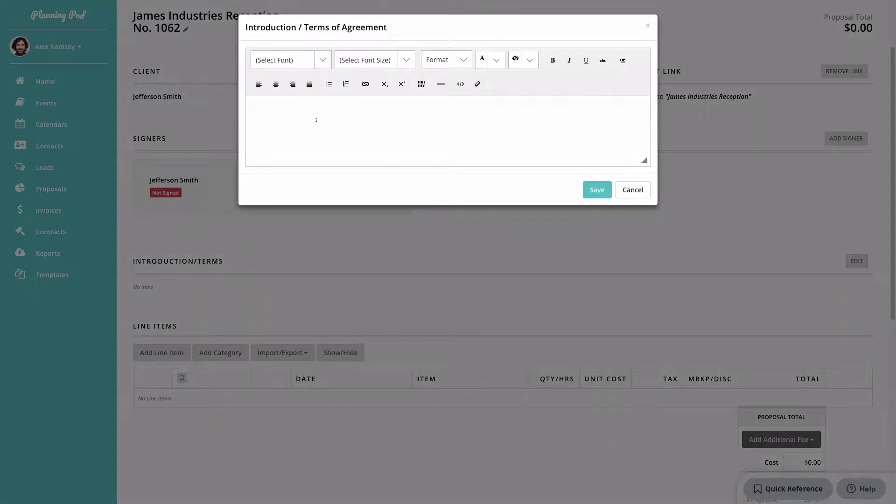
type("enter text her")
left_click(593, 190)
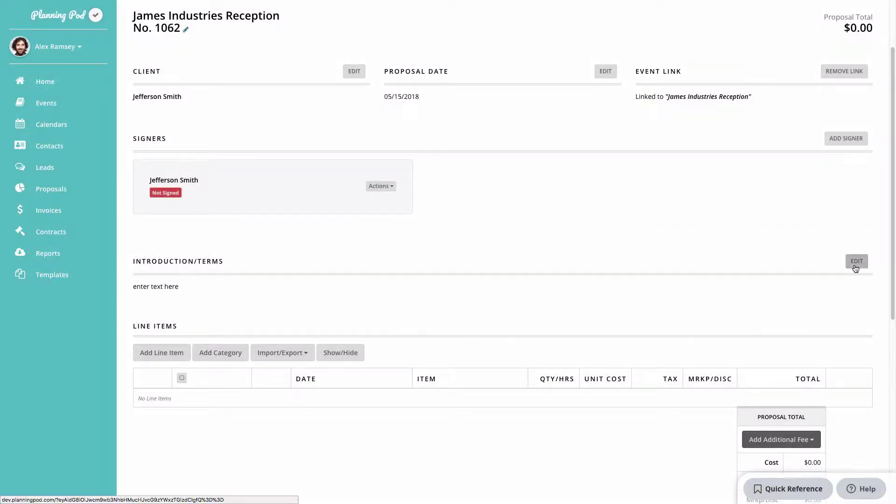
Empty the terms editor again and select the whole LegalContractTerms agreement in Word
left_click(857, 261)
left_click_drag(293, 101, 232, 101)
key("BackSpace")
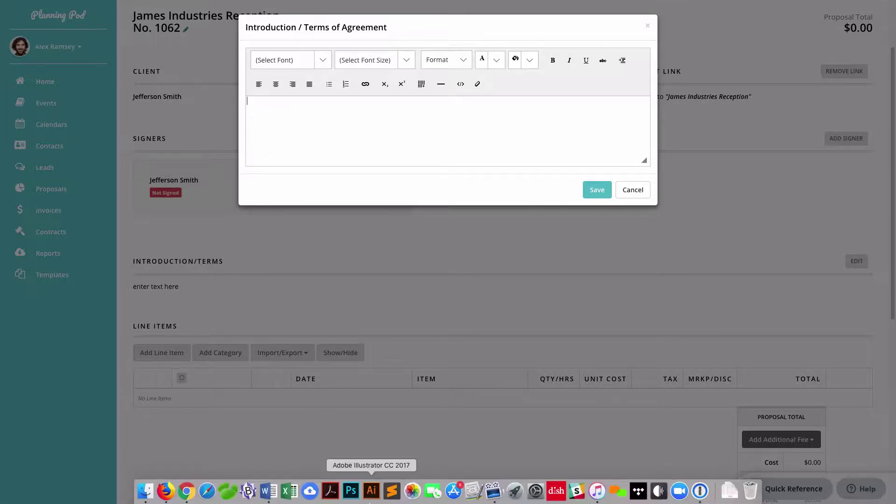
left_click(269, 491)
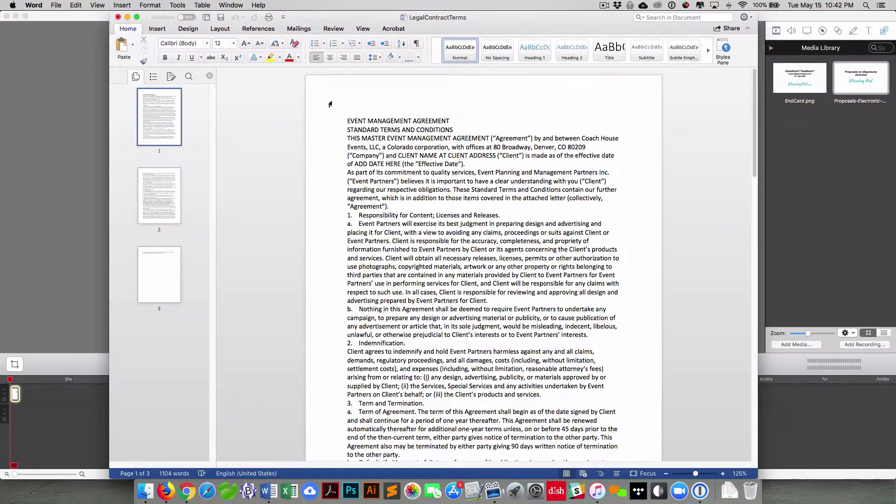
left_click_drag(347, 121, 647, 501)
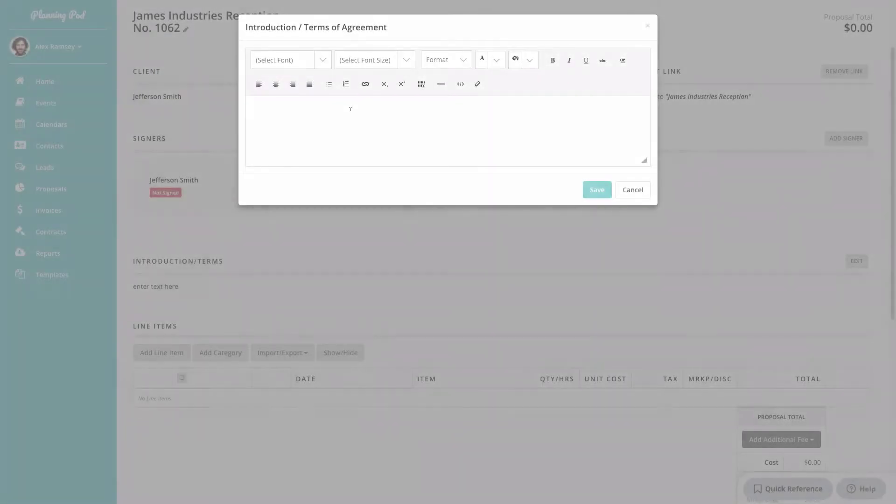
Paste the agreement into the terms editor and keep its headings left-aligned
key("super+v")
key("super+a")
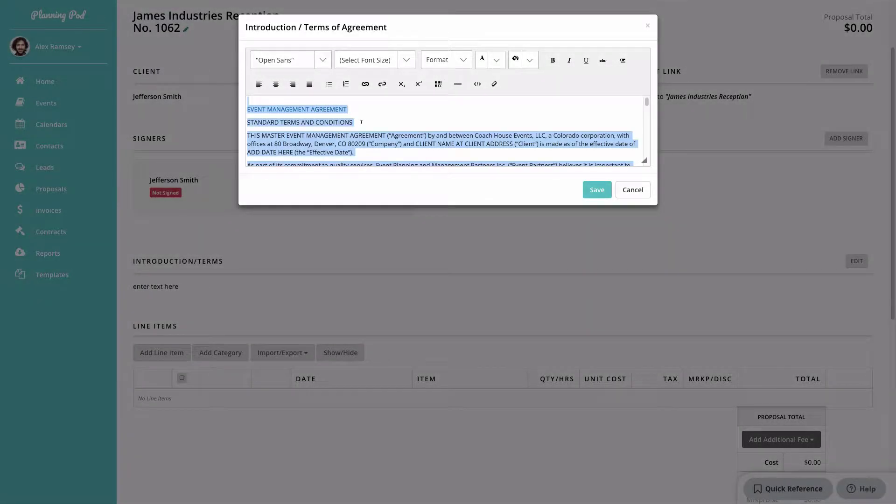
left_click(361, 121)
left_click_drag(355, 121, 247, 109)
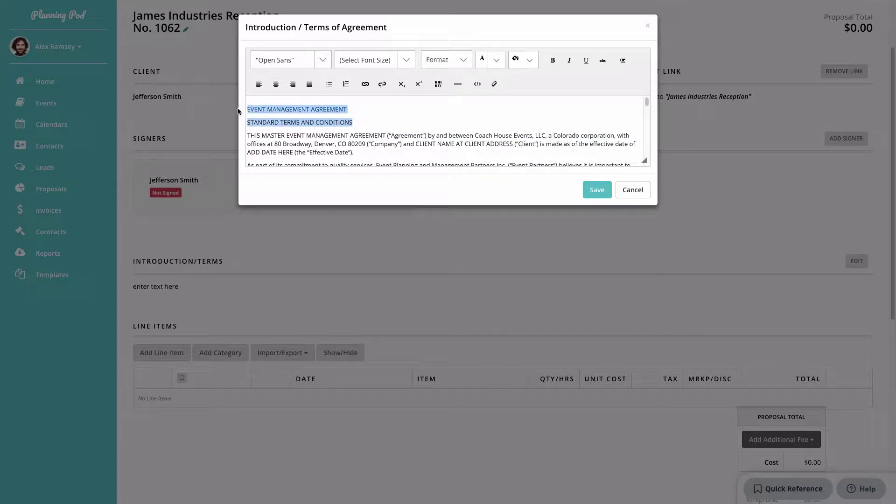
left_click(282, 86)
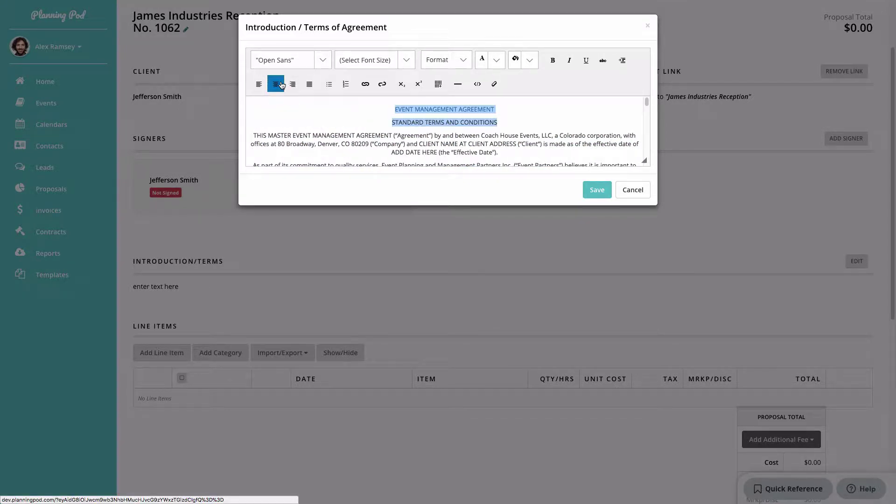
left_click(282, 85)
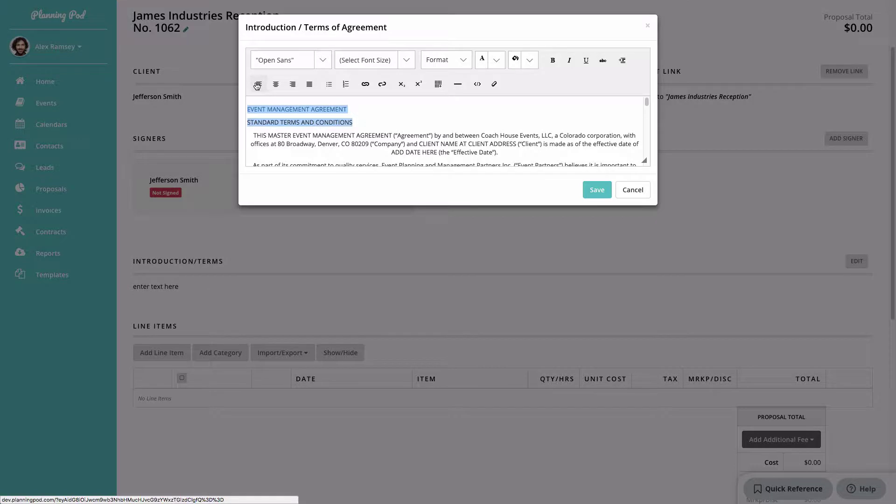
left_click(257, 85)
left_click(329, 143)
Bold the two heading lines and save the Introduction/Terms
left_click_drag(351, 120, 247, 109)
left_click(556, 64)
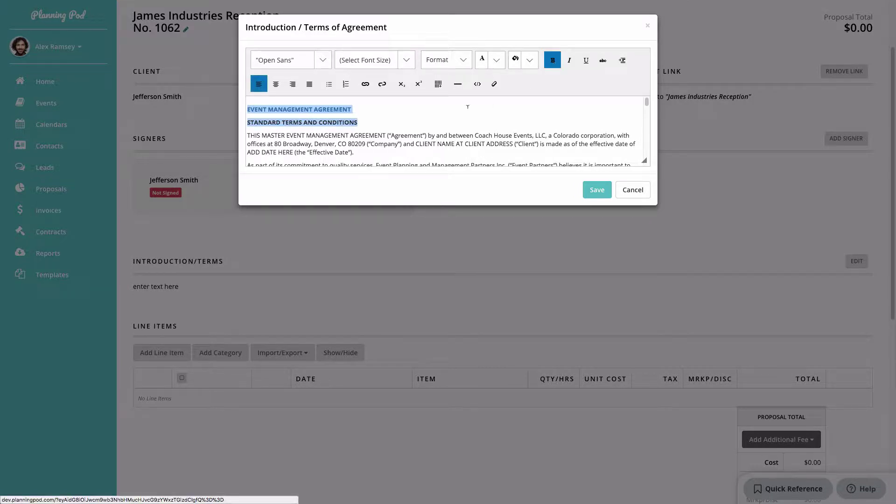
left_click(531, 110)
left_click(597, 190)
scroll(397, 330, "down", 2)
scroll(396, 331, "down", 5)
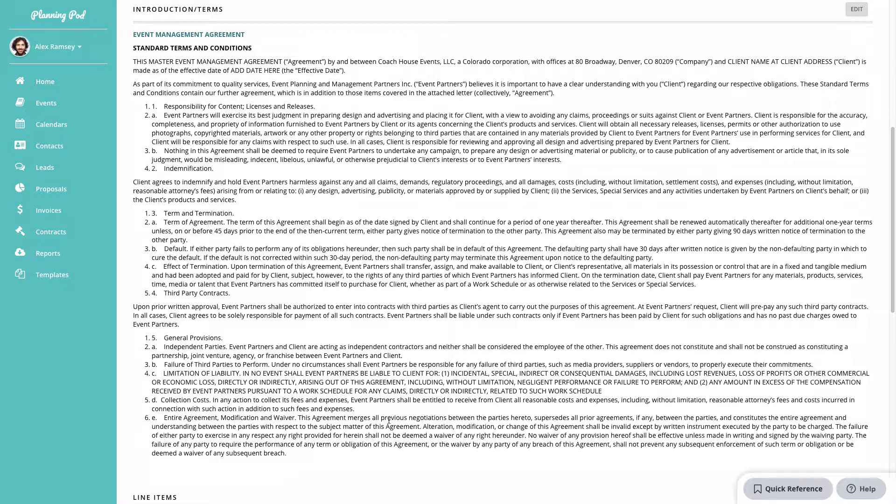
scroll(389, 422, "down", 8)
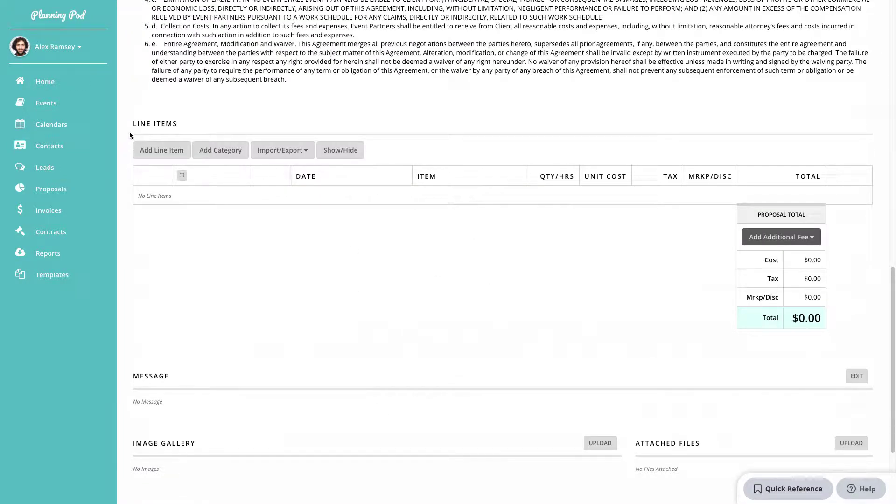
Add an Event Coordination line item for 05/15/2018: quantity 16, unit cost 75.25, markup -3.5
left_click(170, 152)
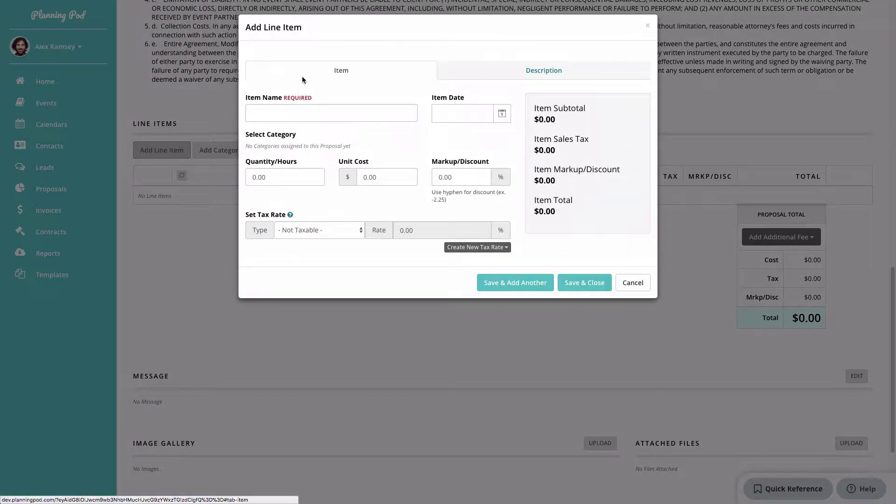
left_click(307, 112)
type("ordination")
left_click(502, 113)
left_click(494, 214)
key("Tab")
type("16")
key("Tab")
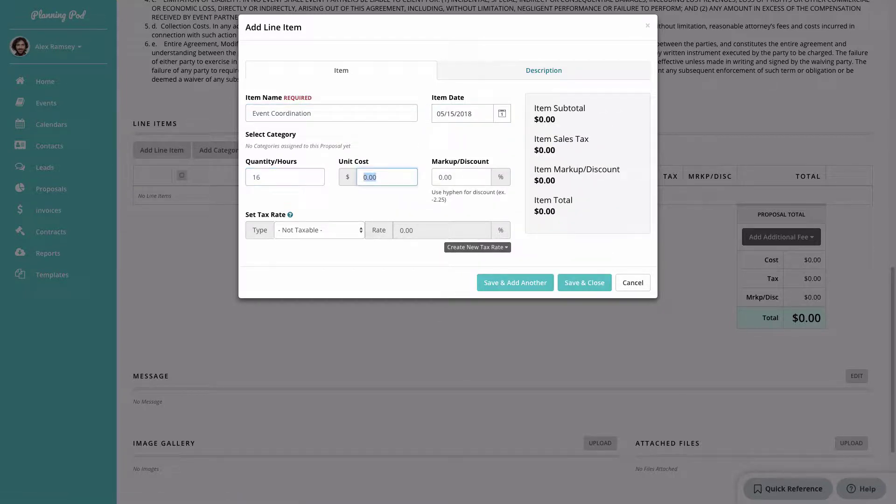
type("75.25")
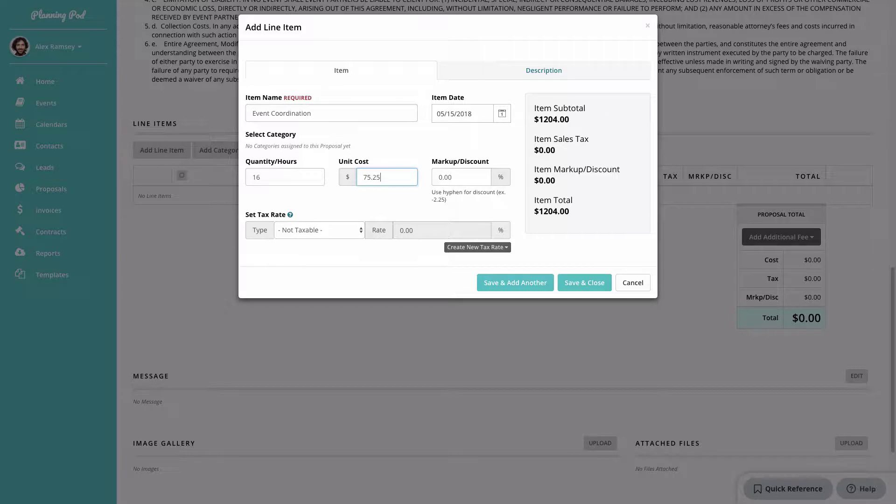
key("Tab")
type("-3.5")
Try a 3.6 Custom Rate, then set the tax type to Sales Tax (5.90%)
left_click(353, 235)
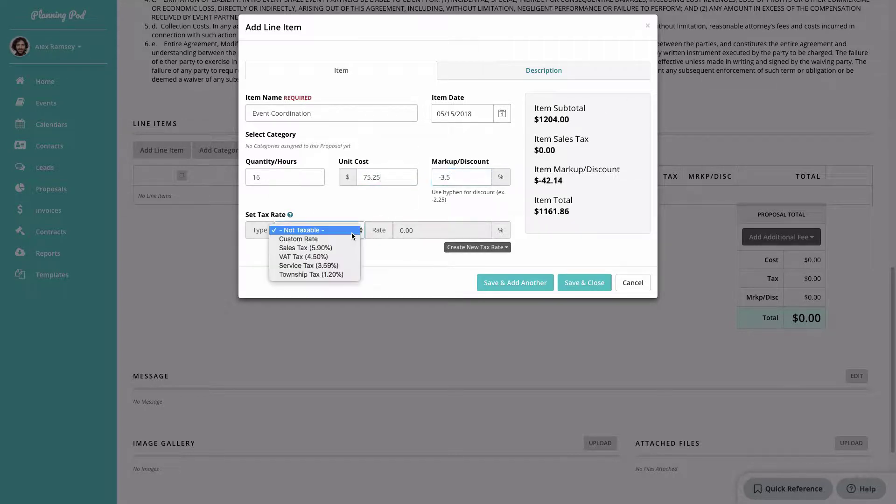
left_click(341, 238)
left_click(332, 232)
left_click(332, 232)
key("Tab")
type("3.6")
left_click(363, 230)
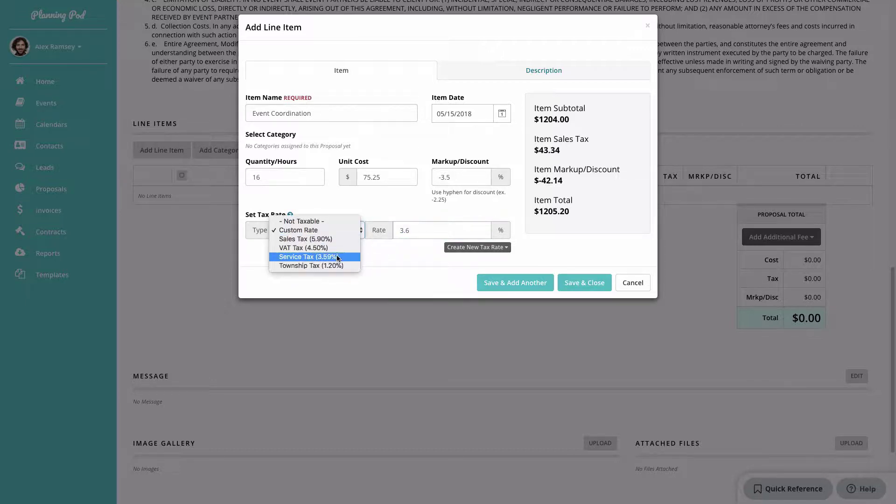
left_click(333, 239)
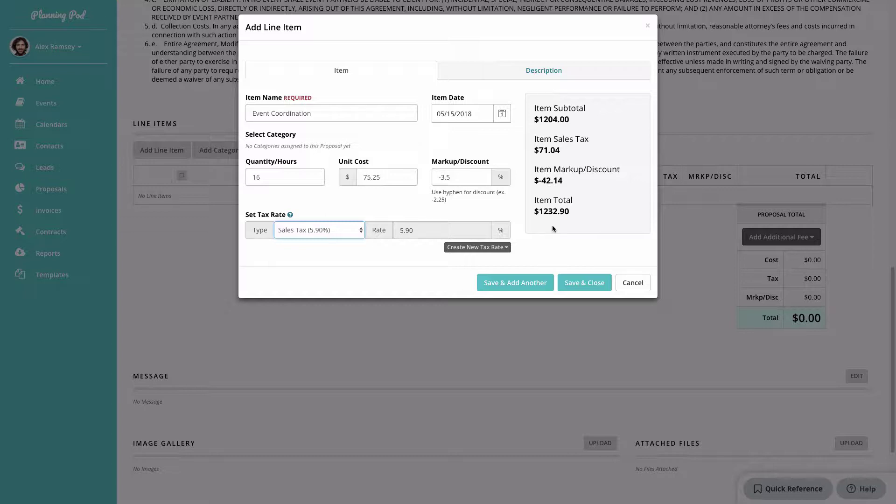
left_click(523, 71)
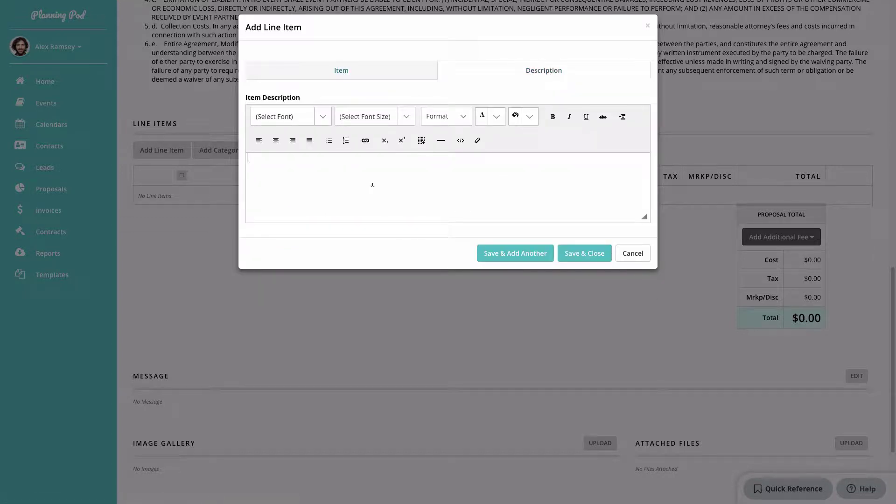
Write the description intro and services: Room layout design, Color palette development, Day-of-vendor coordination
type("Includes room:")
key("Return")
type("Room layout design")
key("Return")
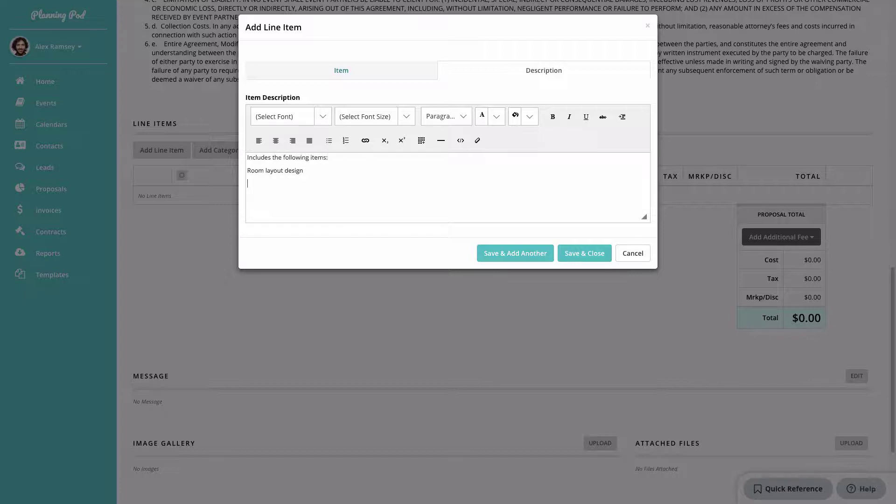
type("Color palette development Day-of-")
type("vendor co")
type("ordinat")
type("ion")
Bullet the three services, underline and italicise the intro line, and save the item
left_click_drag(334, 196, 392, 146)
left_click(329, 140)
left_click(334, 154)
left_click_drag(334, 154, 242, 155)
left_click(583, 118)
left_click(569, 118)
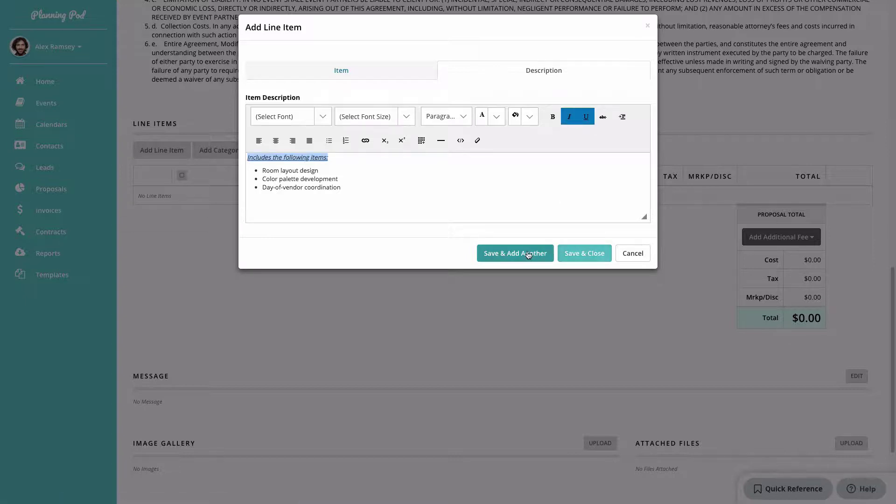
left_click(580, 256)
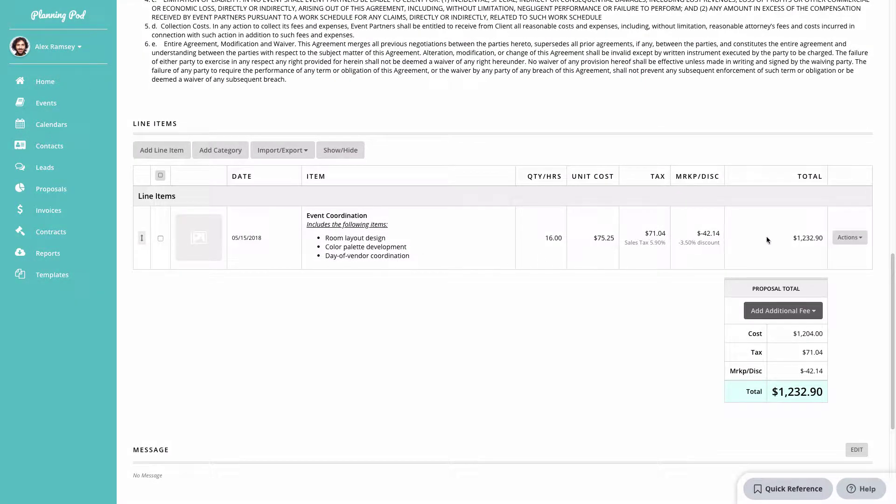
Upload RooftopDeckLounge132q46.png from Design Images as the Event Coordination thumbnail
left_click(849, 238)
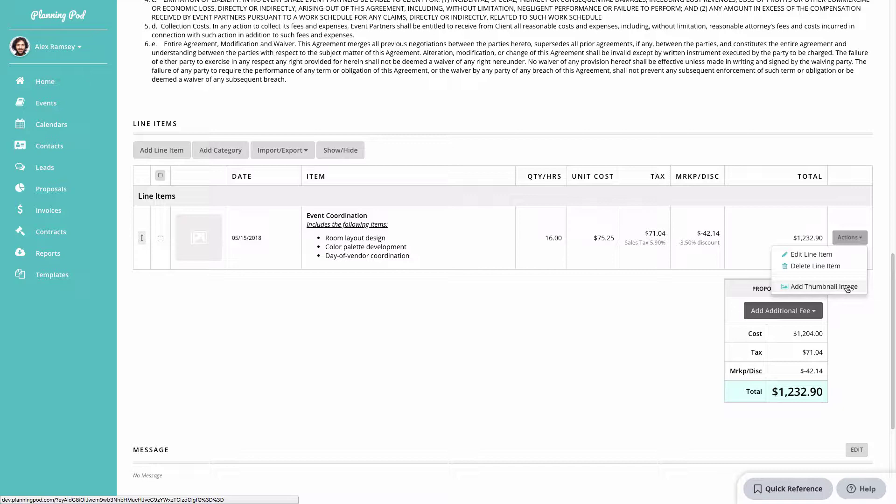
left_click(845, 287)
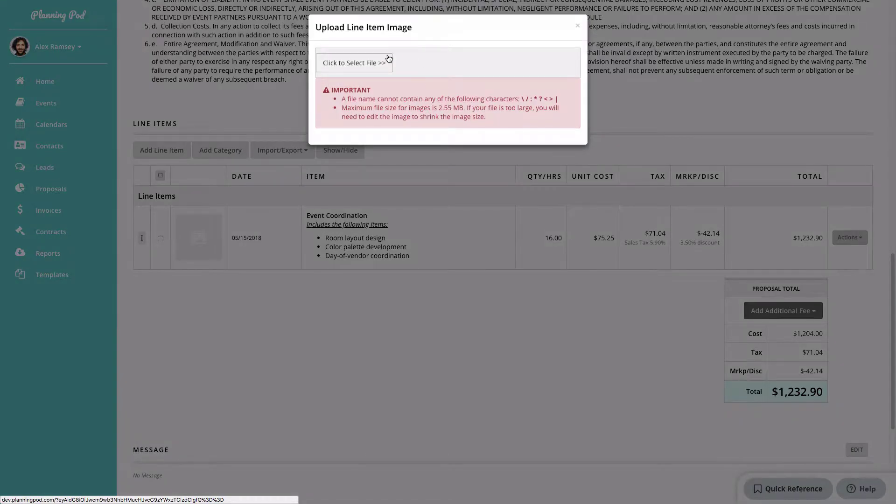
left_click(367, 61)
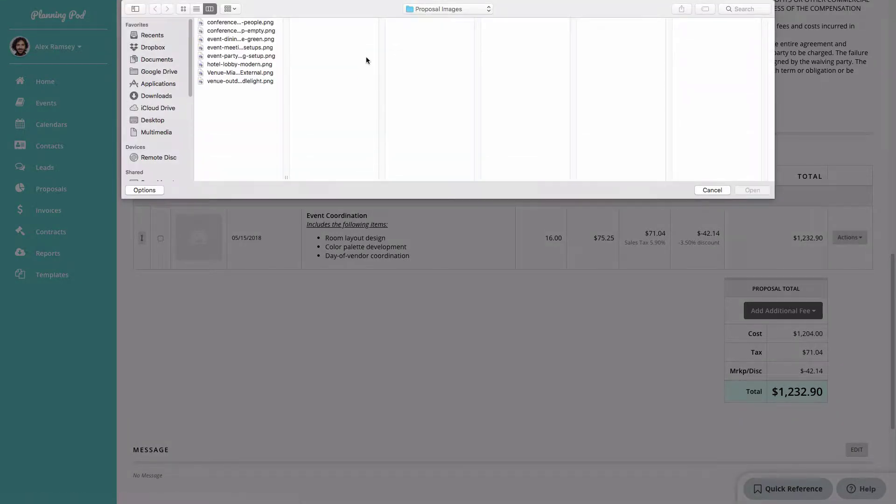
left_click(468, 8)
left_click(430, 118)
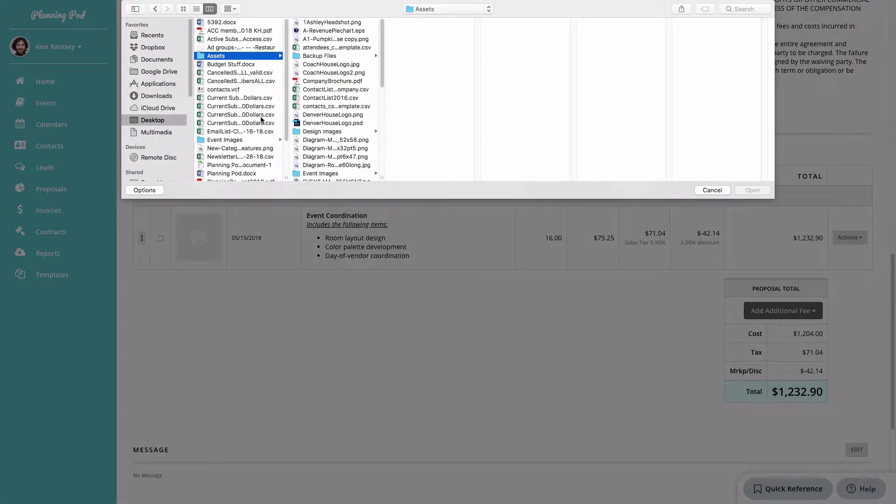
left_click(411, 90)
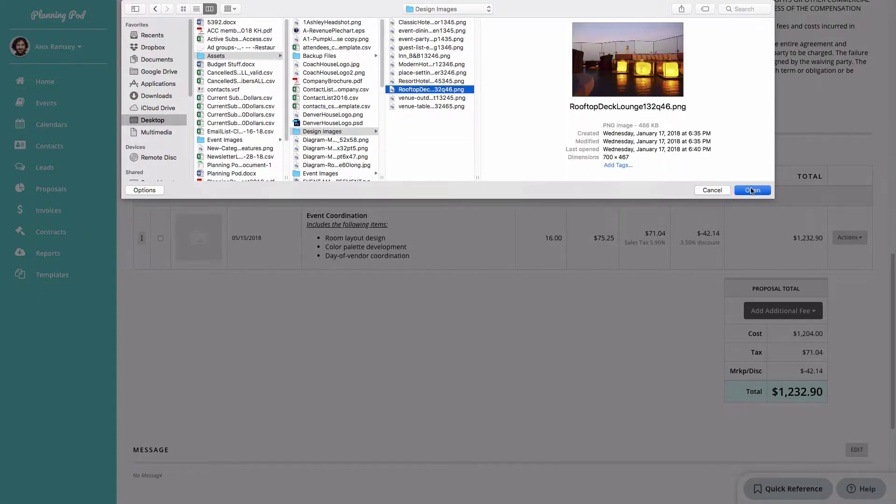
left_click(751, 190)
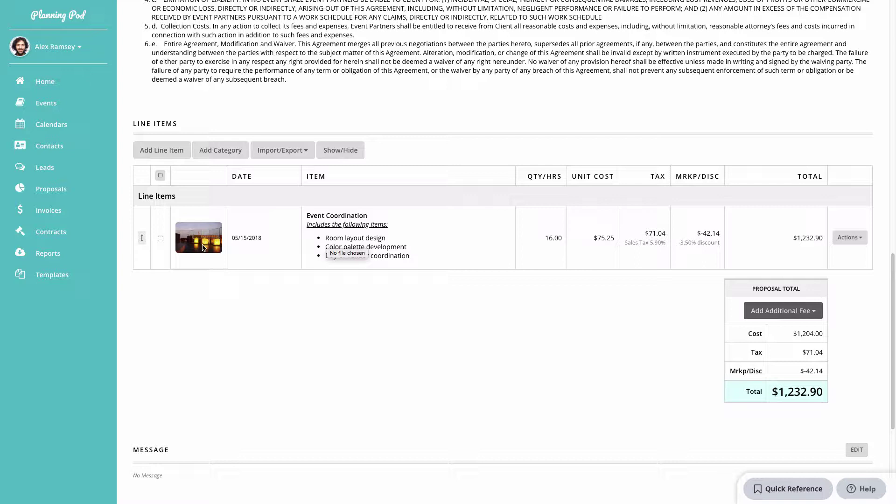
Attempt to save line items as a template with none selected, then cancel without saving
left_click(299, 152)
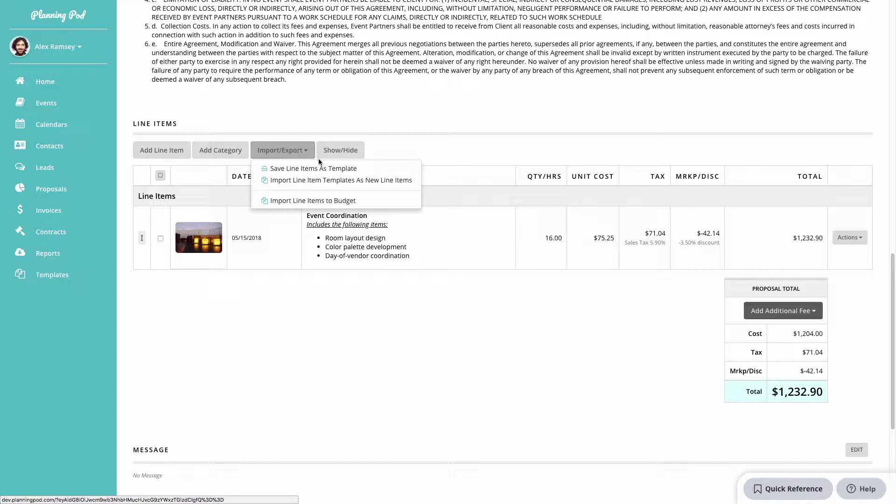
left_click(352, 169)
left_click(353, 72)
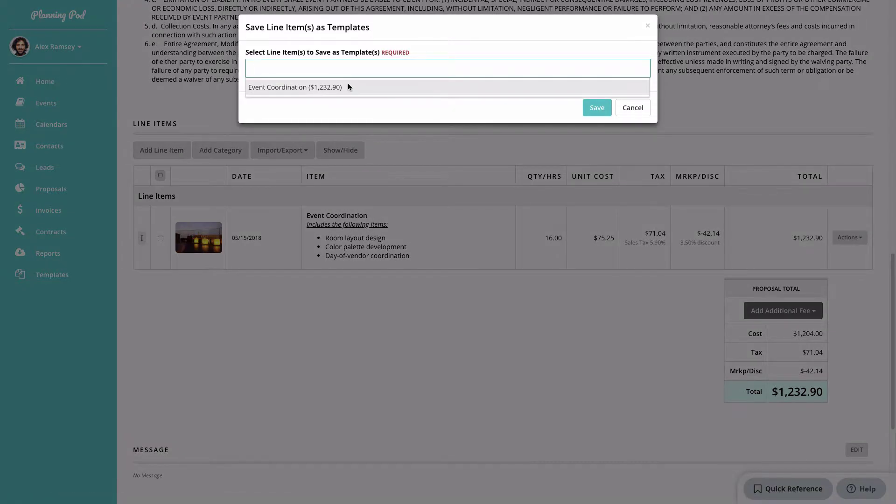
left_click(632, 107)
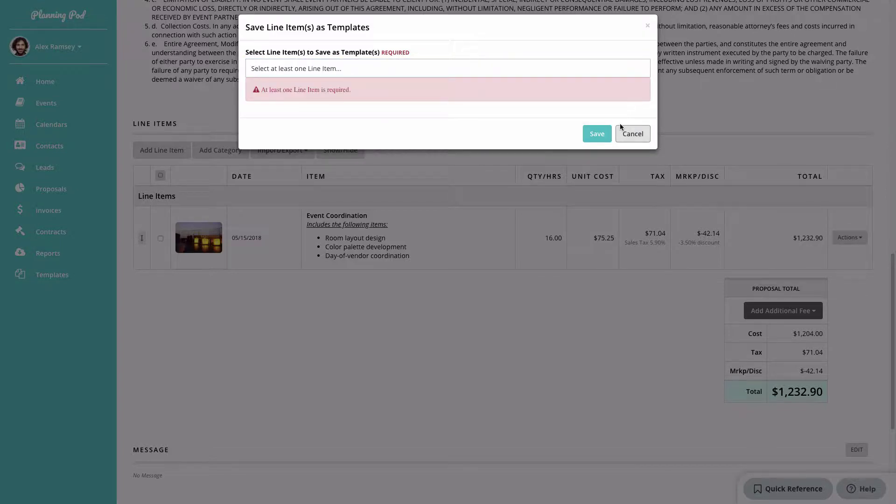
left_click(632, 135)
left_click(301, 151)
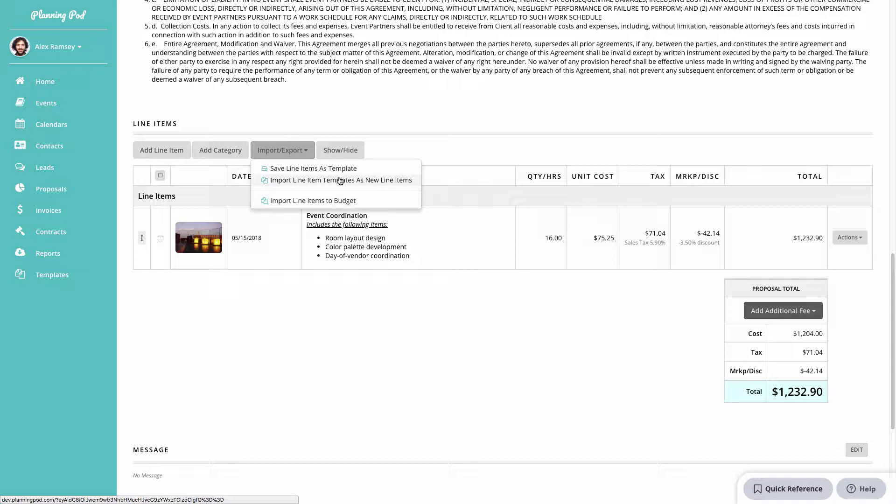
left_click(291, 287)
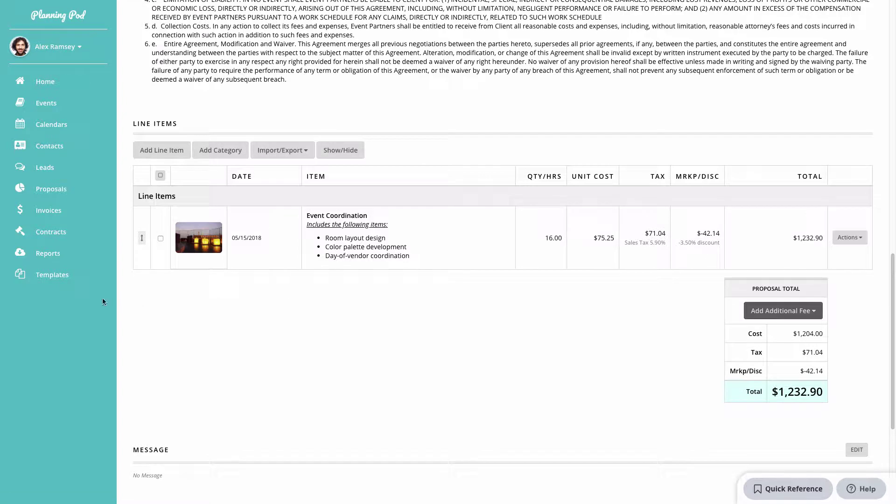
left_click(68, 279)
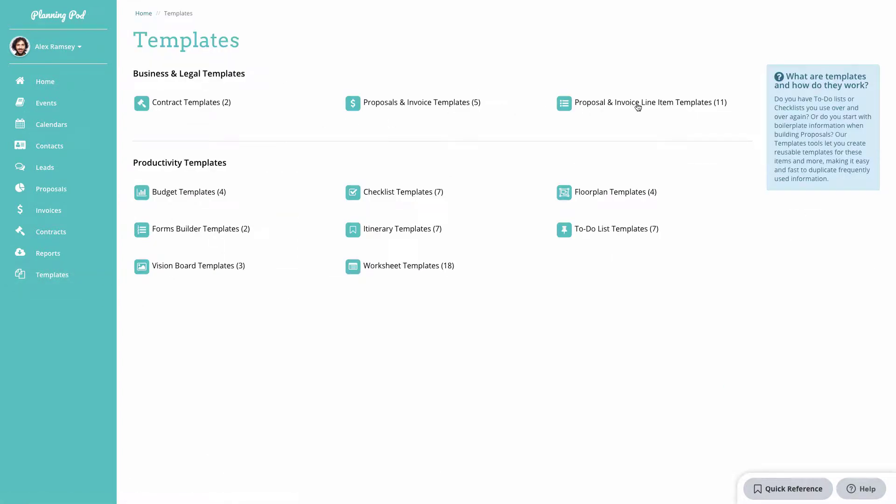
left_click(671, 105)
scroll(322, 176, "down", 4)
scroll(321, 176, "down", 3)
scroll(321, 176, "up", 7)
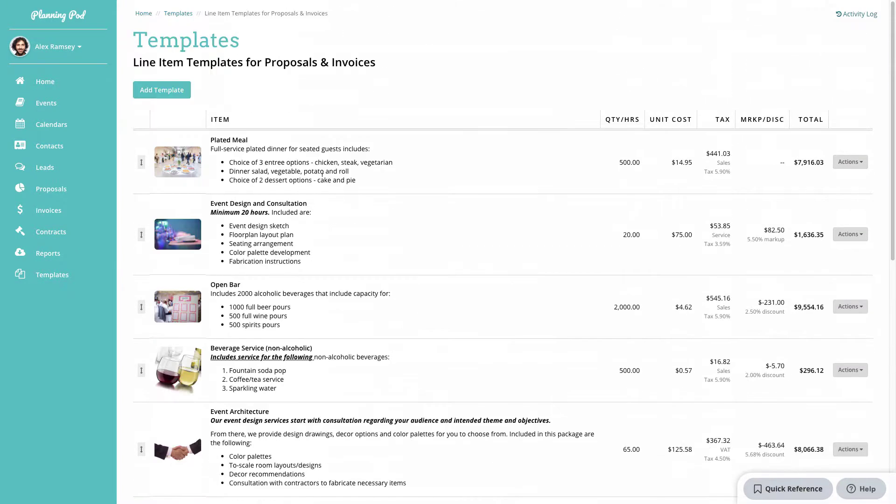
left_click(172, 95)
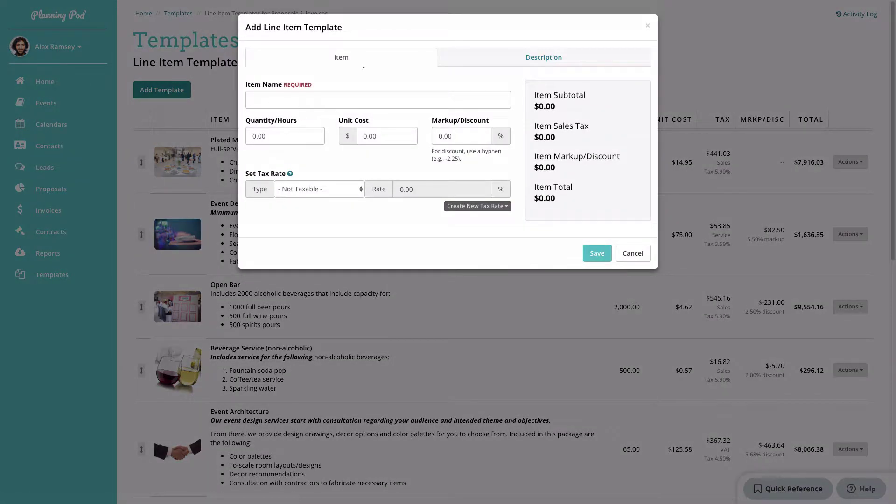
left_click(533, 61)
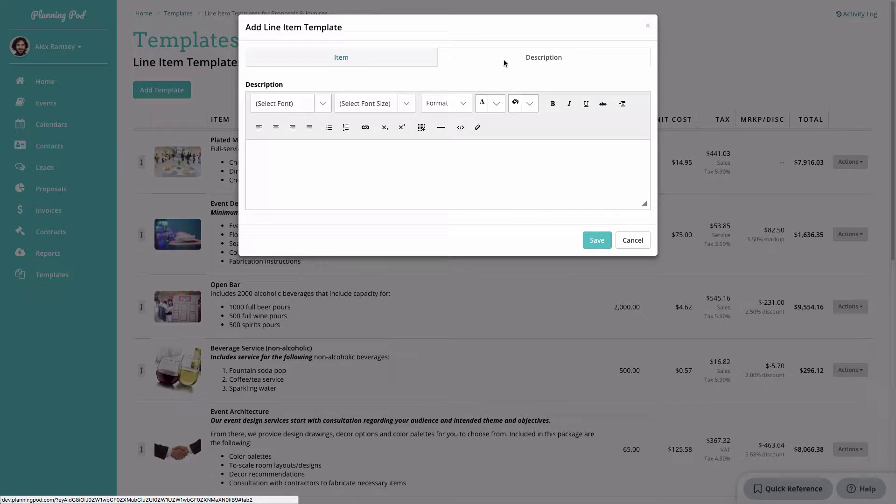
left_click(399, 64)
left_click(631, 241)
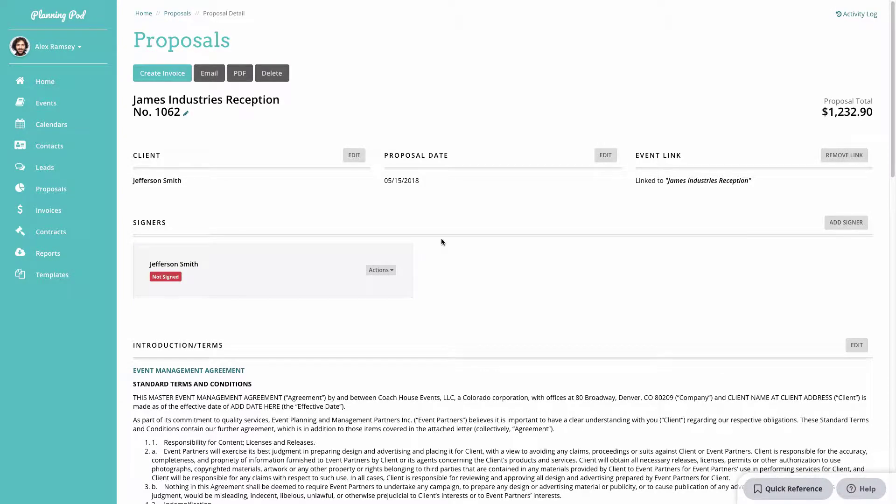
Start a line-item template import and select Plated Meal and Beverage Service (non-alcoholic)
scroll(442, 241, "down", 15)
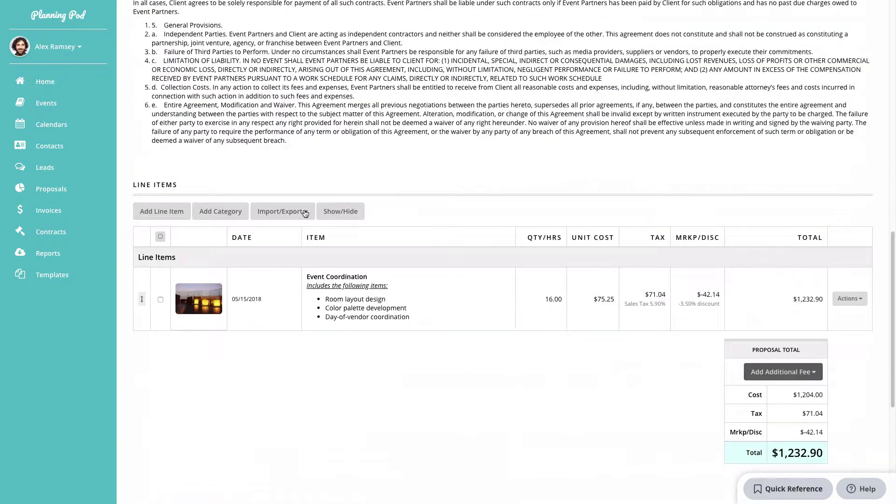
left_click(305, 213)
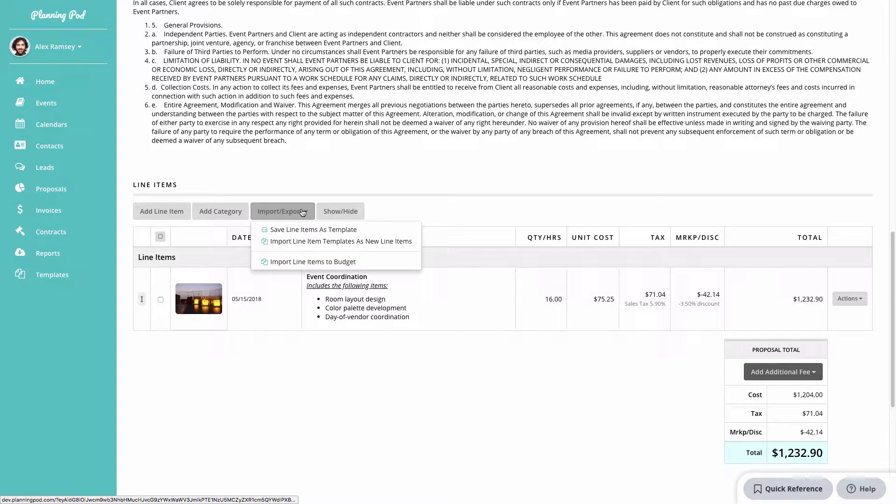
left_click(337, 242)
left_click(408, 74)
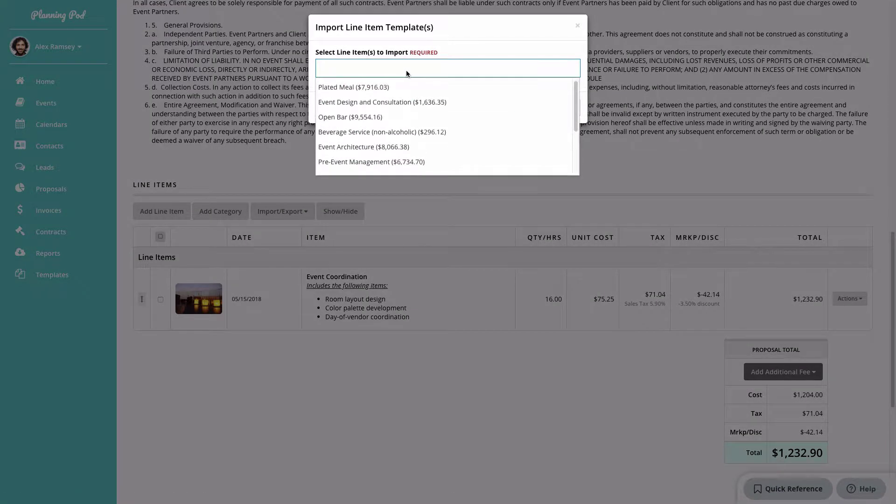
left_click(402, 87)
left_click(421, 67)
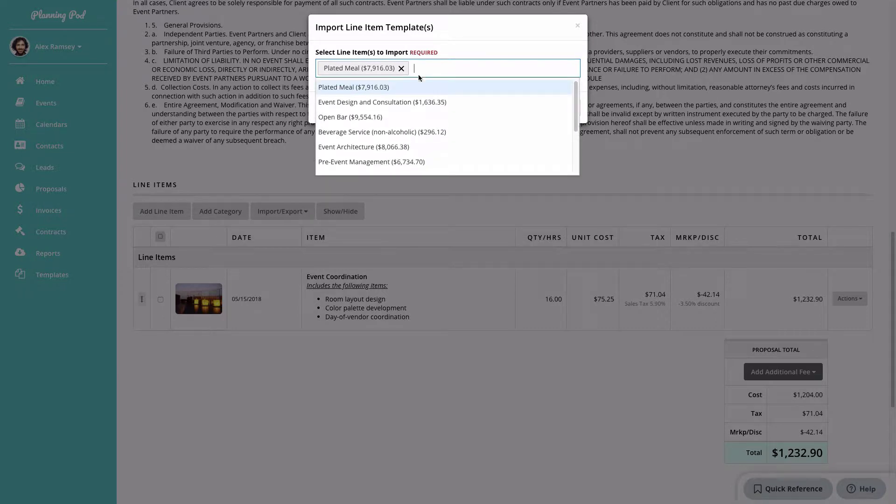
left_click(397, 131)
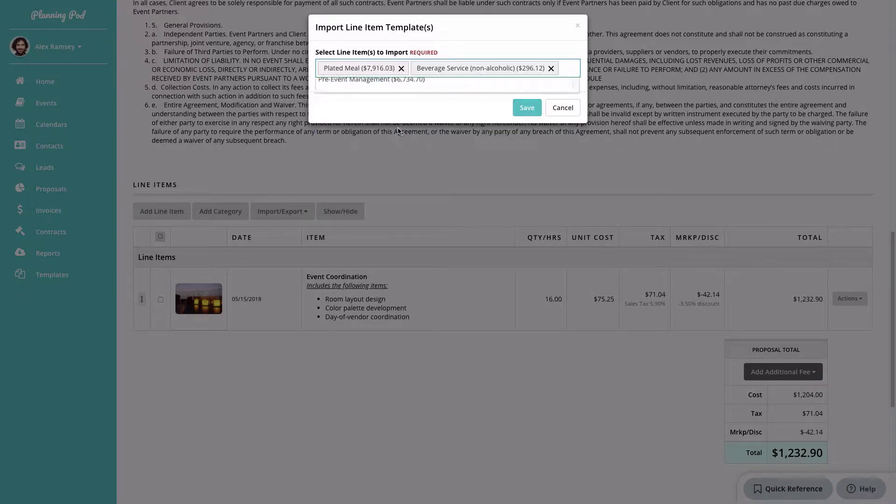
Add Chair Rentals, Table Rentals, Venue Rental and Event Design and Consultation, then import all six
left_click(563, 69)
scroll(370, 140, "down", 3)
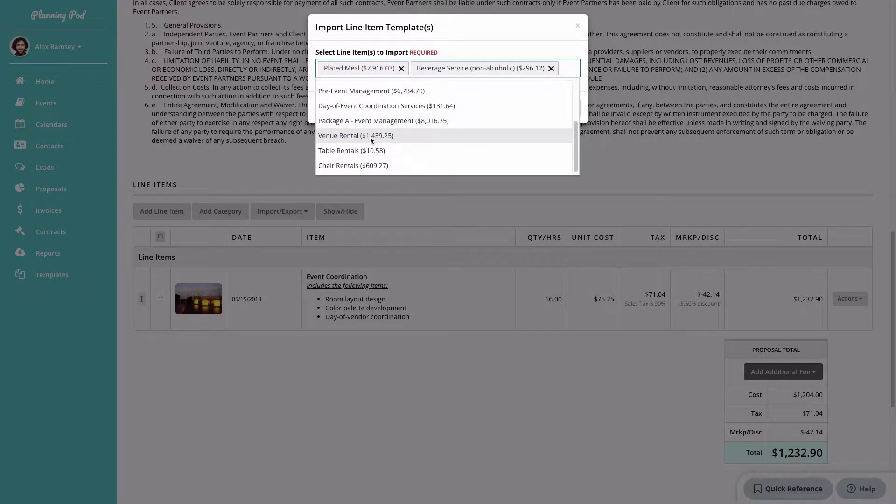
left_click(369, 165)
left_click(449, 91)
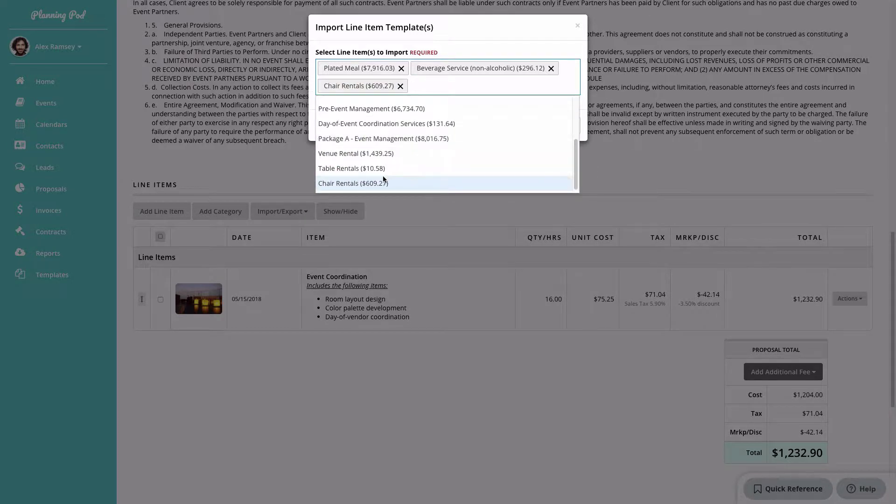
left_click(381, 170)
left_click(507, 90)
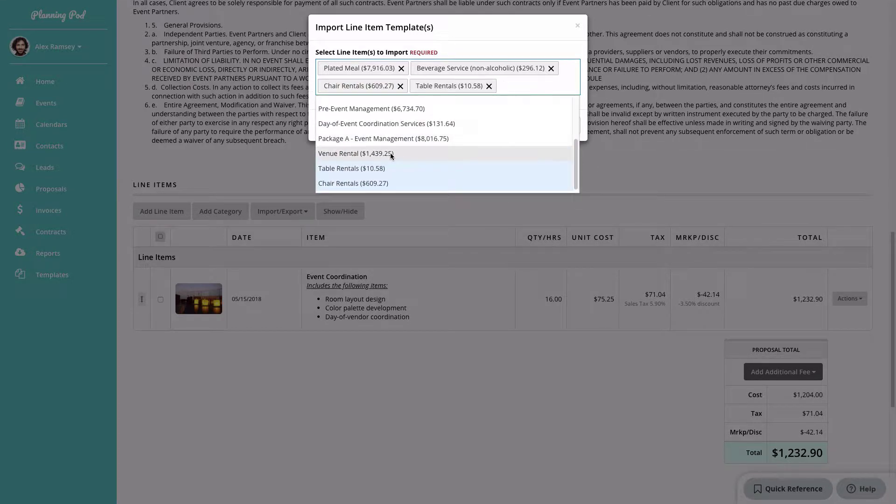
left_click(390, 152)
left_click(509, 102)
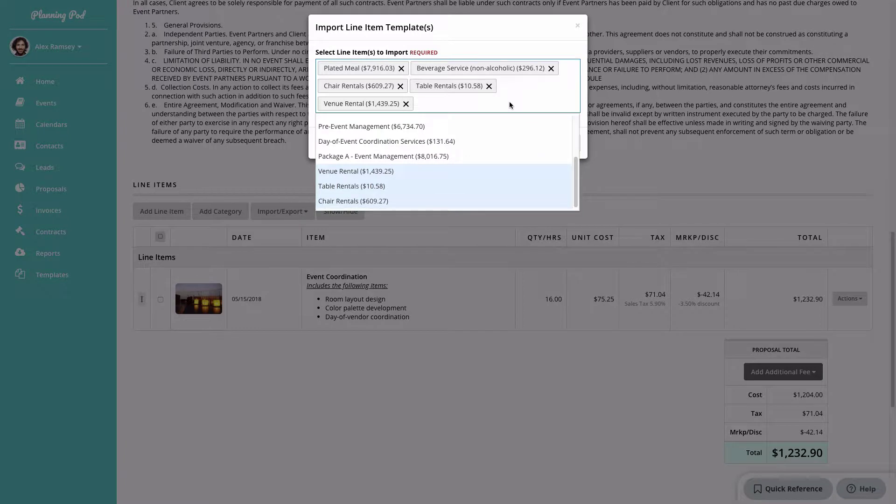
scroll(449, 157, "up", 3)
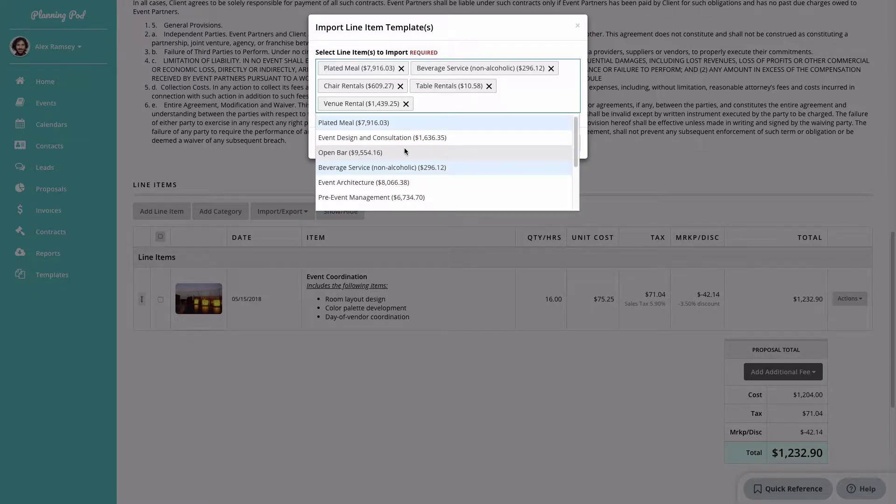
left_click(397, 137)
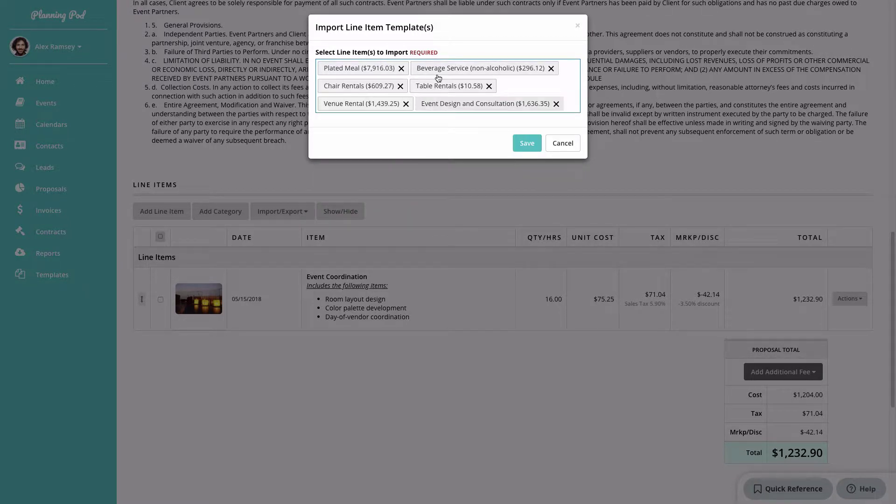
left_click(526, 143)
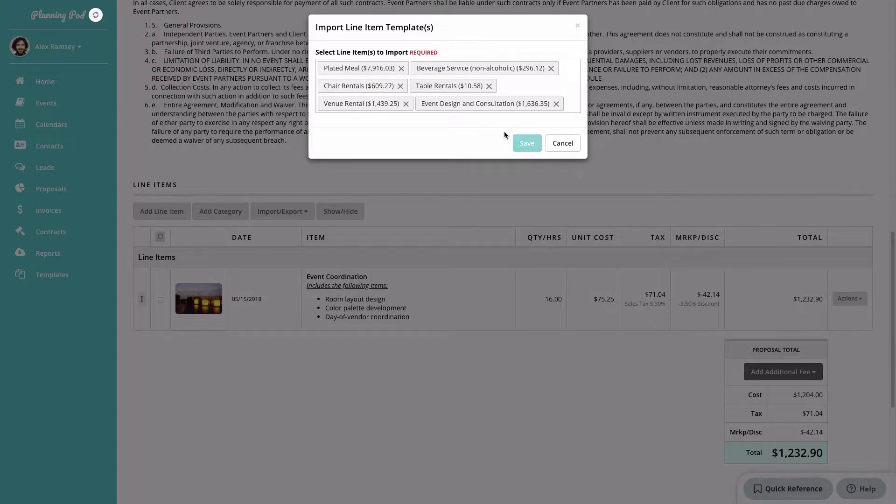
Edit the Table Rentals line item to quantity 25 and save it
scroll(325, 257, "down", 4)
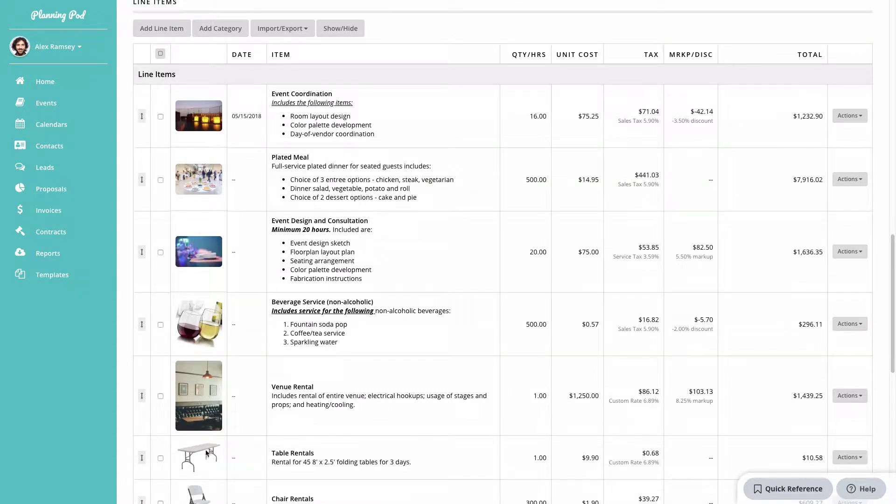
scroll(195, 253, "down", 2)
scroll(195, 256, "up", 3)
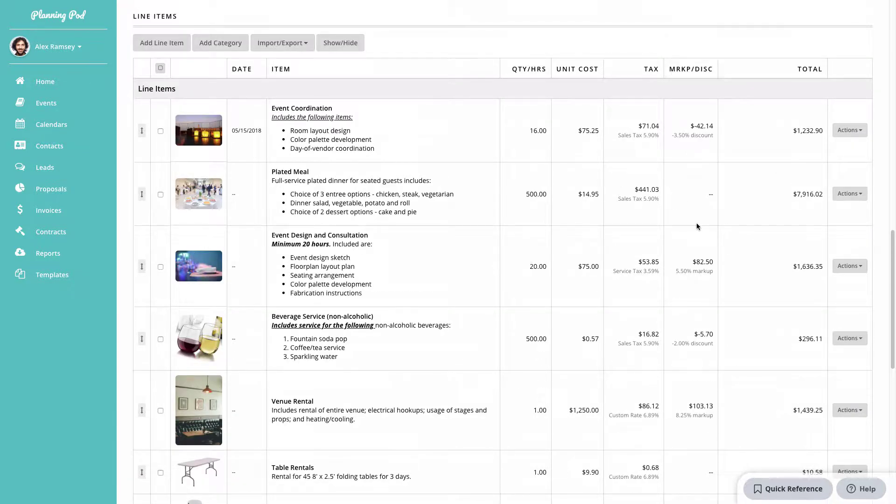
scroll(863, 414, "down", 3)
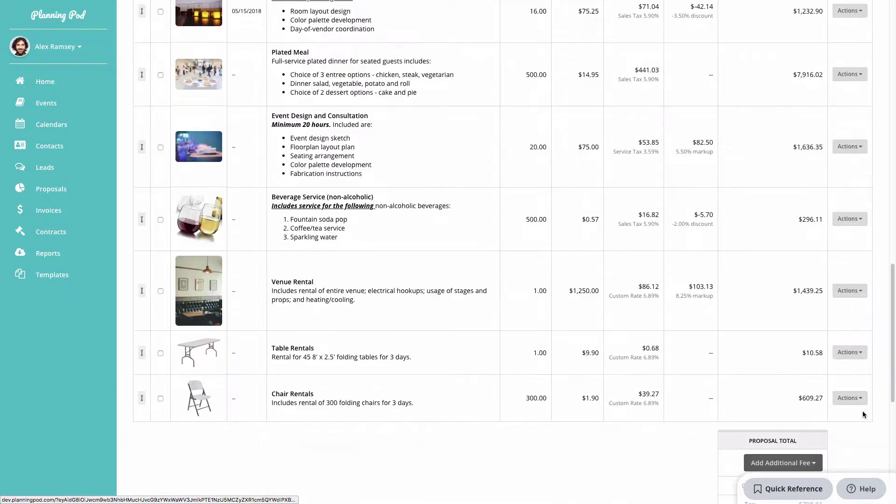
left_click(850, 352)
left_click(837, 372)
left_click(247, 177)
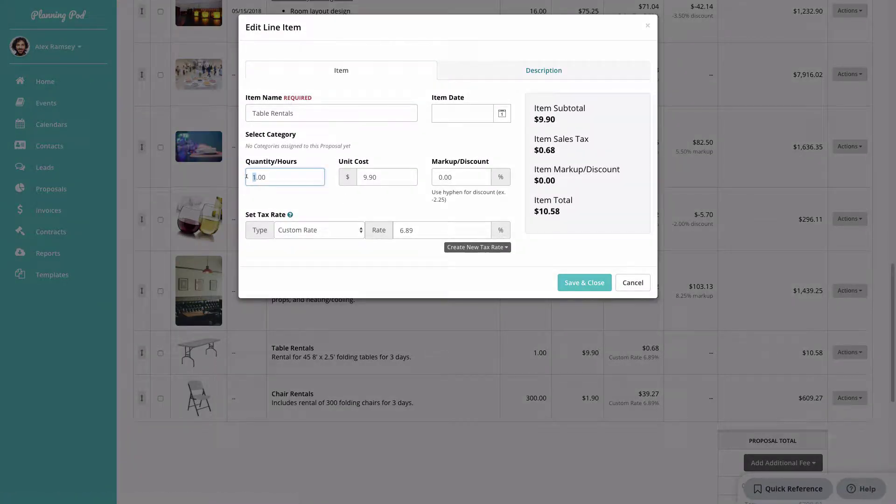
type("25")
left_click(587, 282)
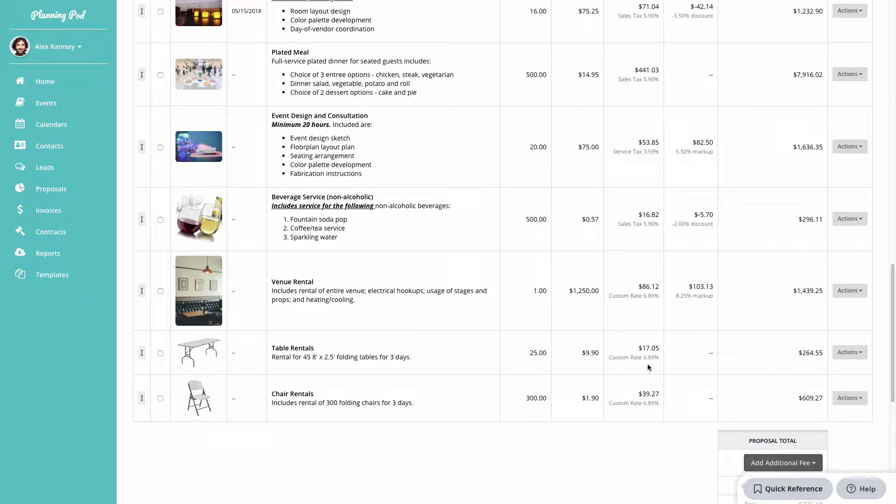
scroll(648, 368, "up", 1)
scroll(648, 364, "up", 3)
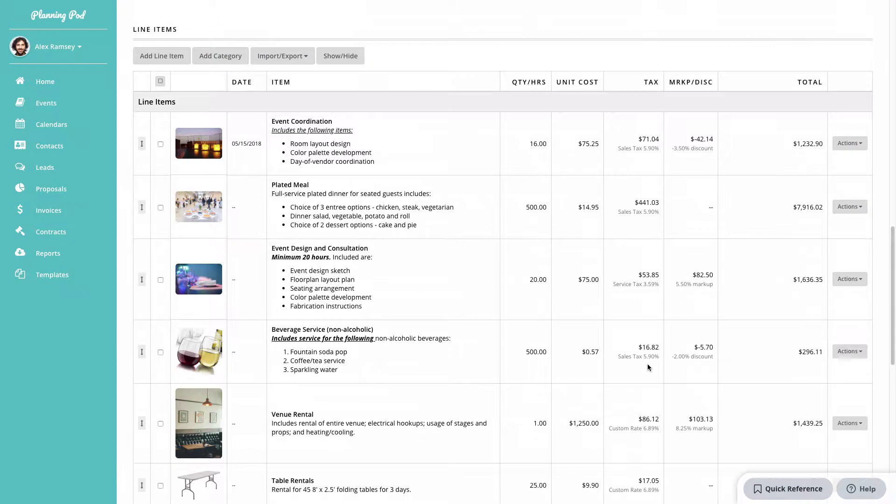
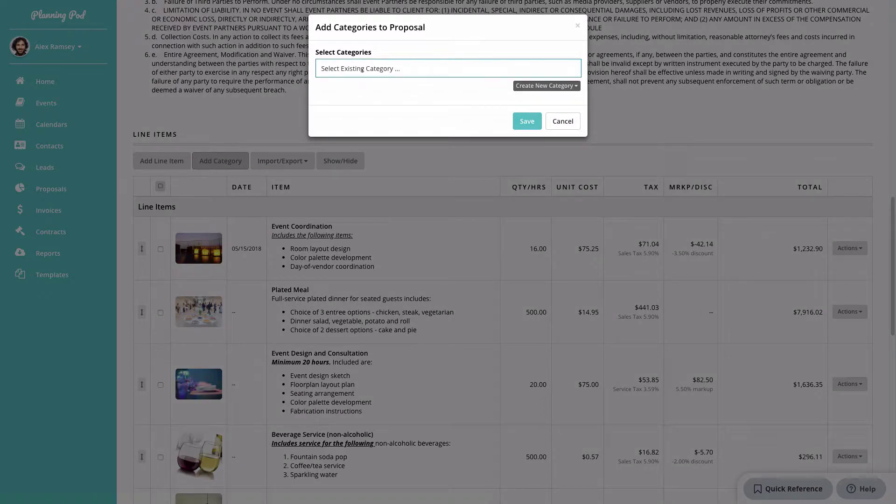
Select the existing Rentals category, create a new Food-&-Beverage category, and save both
left_click(362, 69)
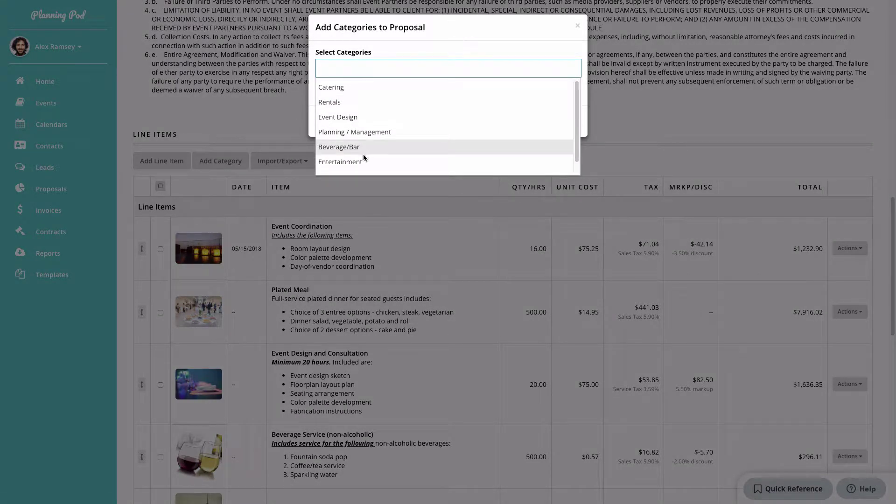
left_click(365, 103)
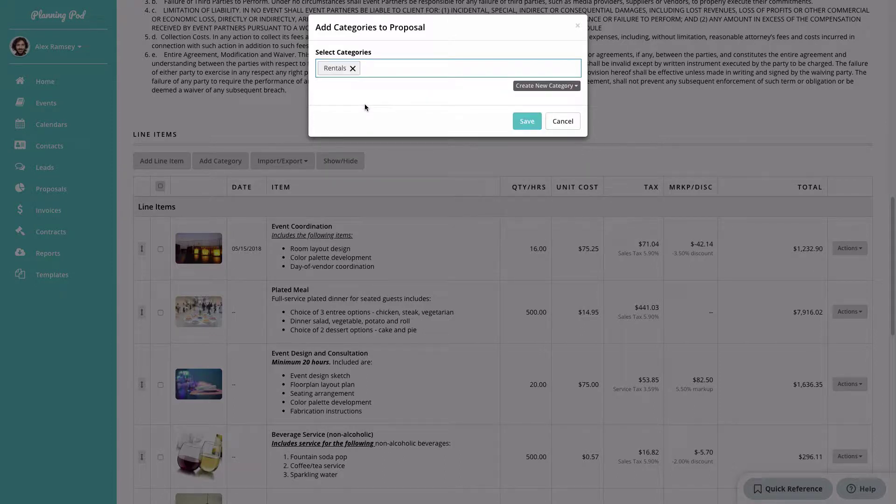
left_click(554, 86)
left_click(465, 117)
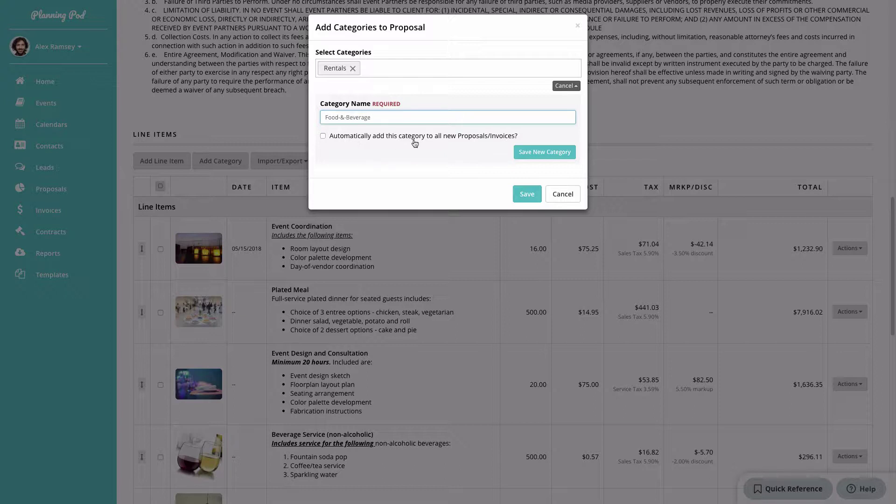
left_click(532, 155)
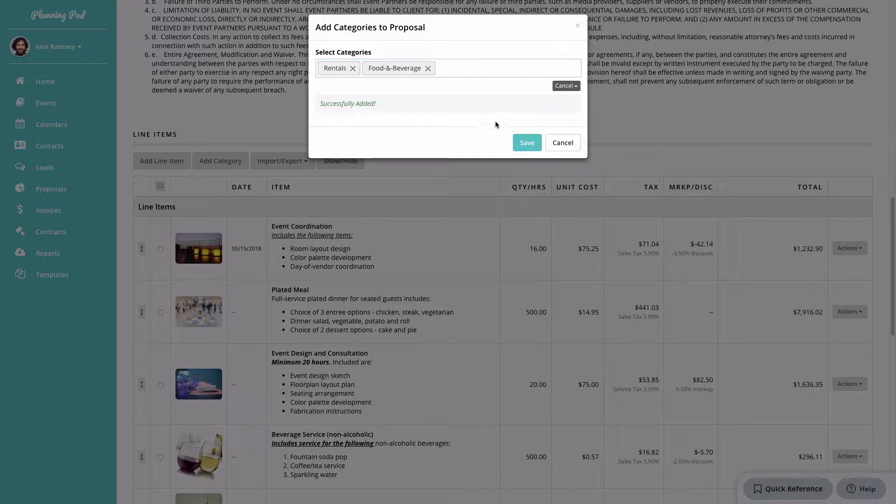
left_click(528, 122)
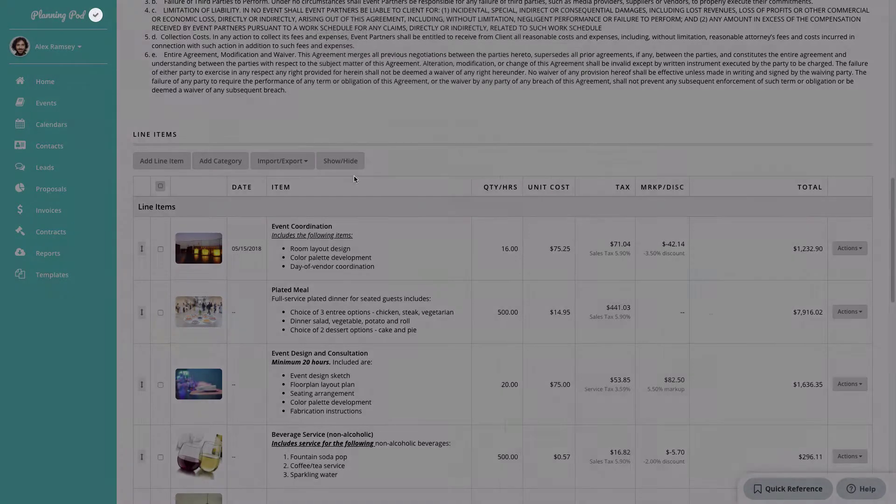
Change Chair Rentals' category to Rentals
scroll(345, 178, "down", 10)
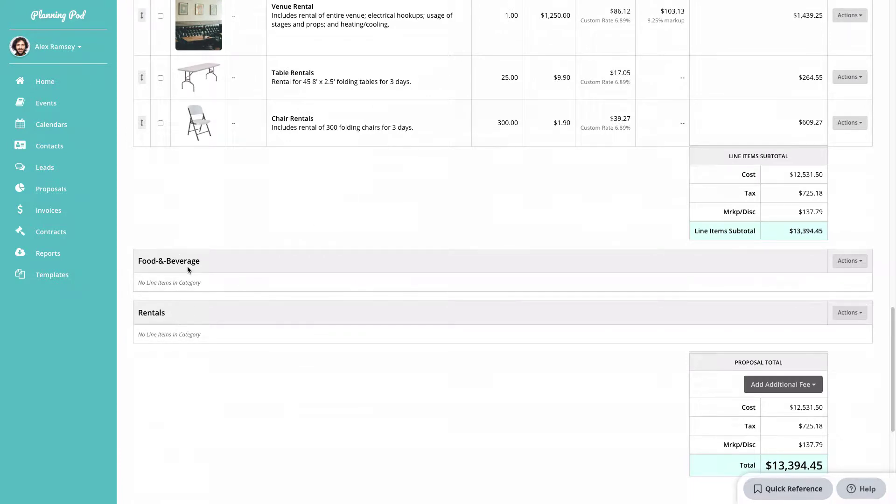
scroll(188, 270, "up", 4)
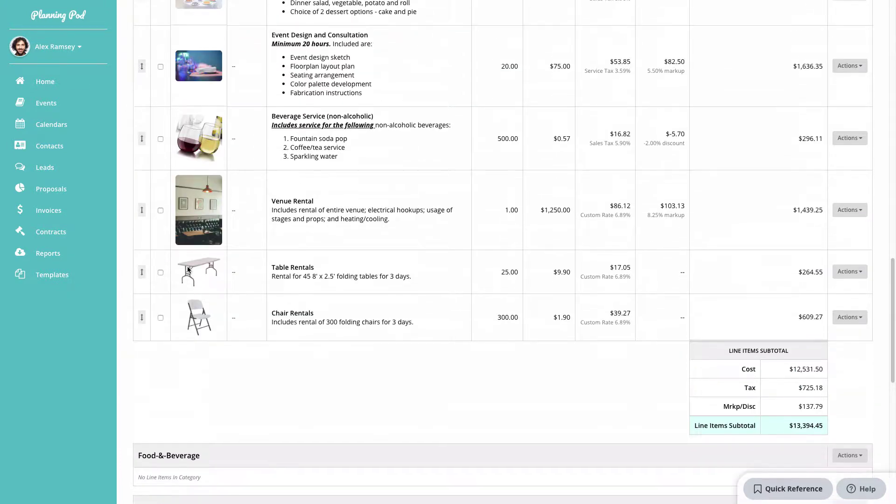
left_click(848, 318)
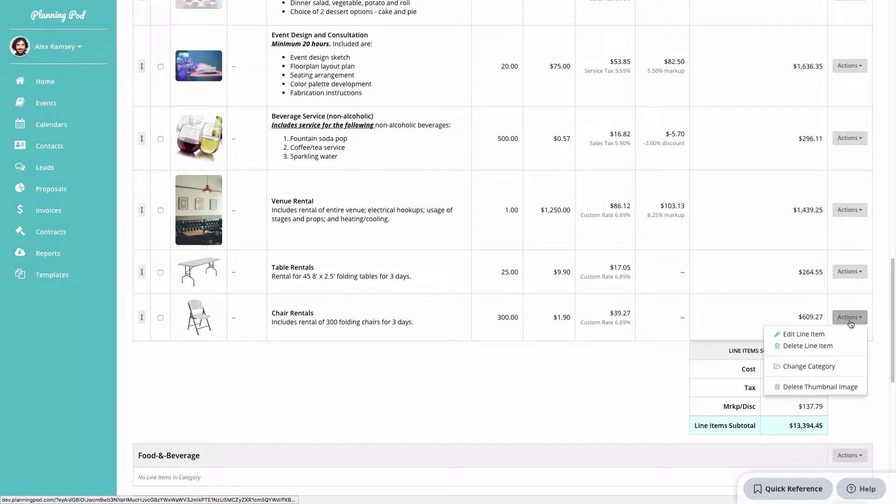
left_click(814, 372)
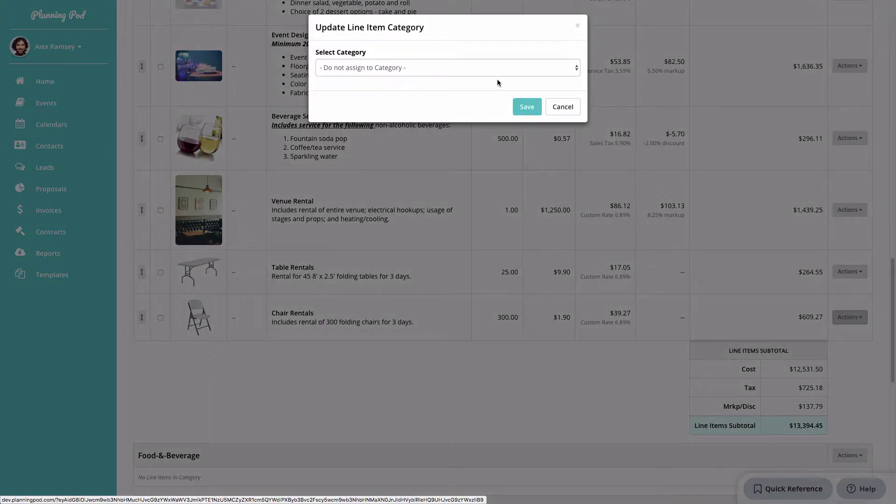
left_click(488, 68)
left_click(477, 82)
left_click(526, 106)
Select the Venue Rental line item
scroll(511, 261, "down", 5)
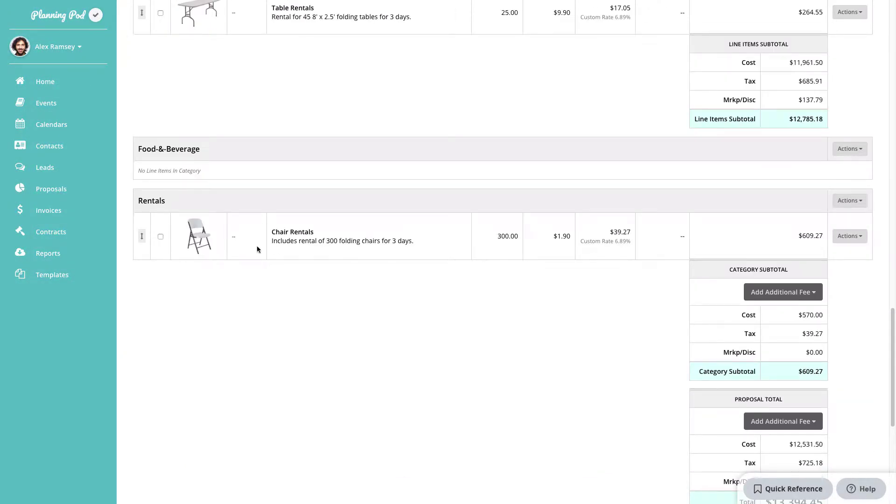
scroll(348, 237, "up", 5)
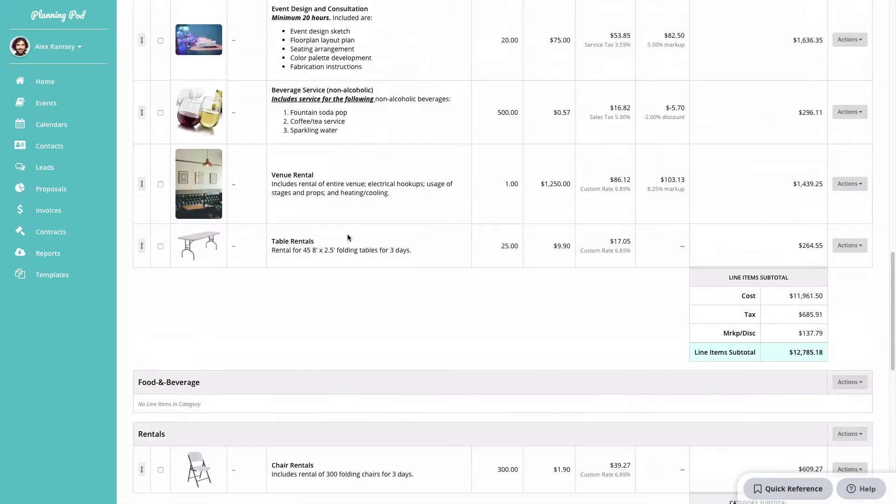
left_click(160, 185)
Add Table Rentals and Venue Rental together to the Rentals category
left_click(161, 247)
left_click(81, 59)
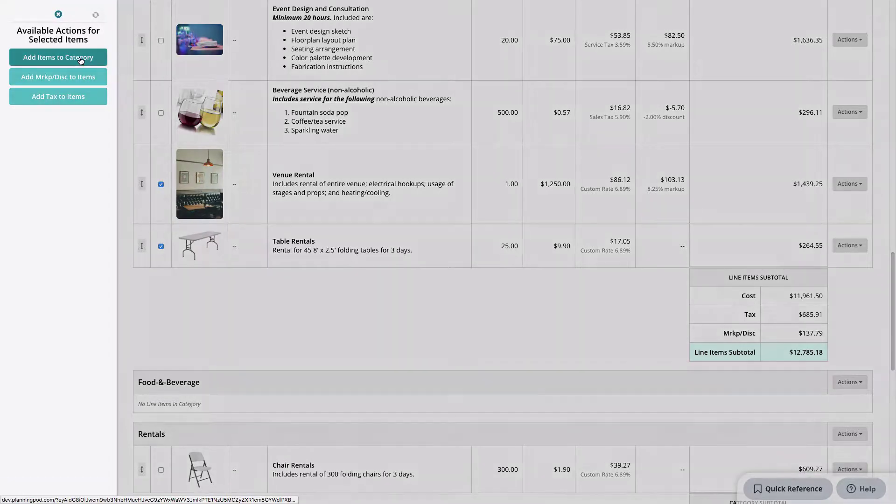
left_click(407, 65)
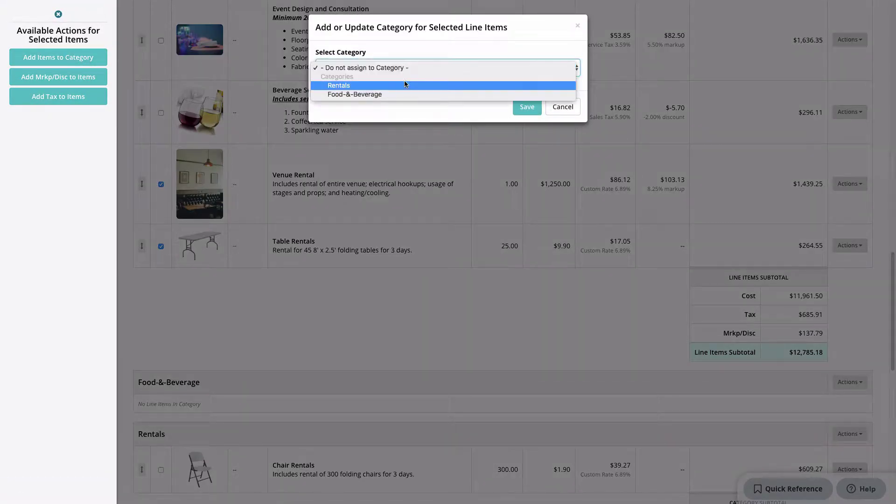
left_click(405, 85)
left_click(526, 108)
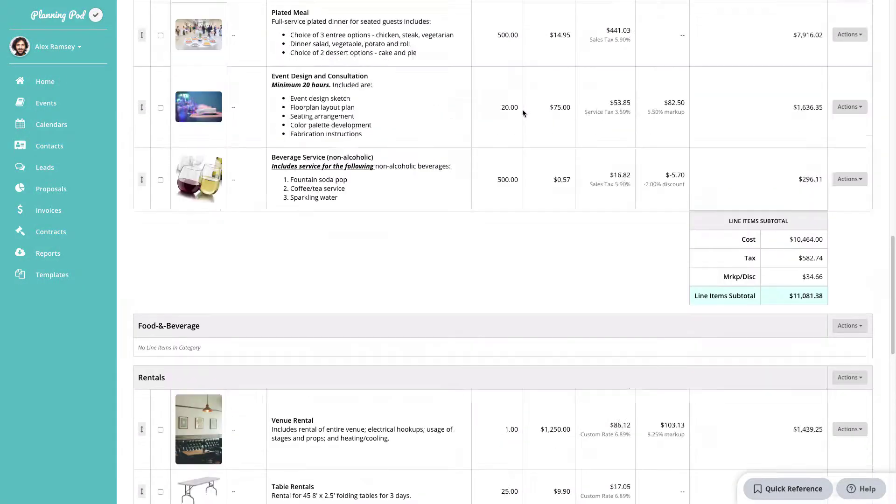
Select Plated Meal and review its markup/discount and tax settings without changing them
scroll(523, 112, "up", 2)
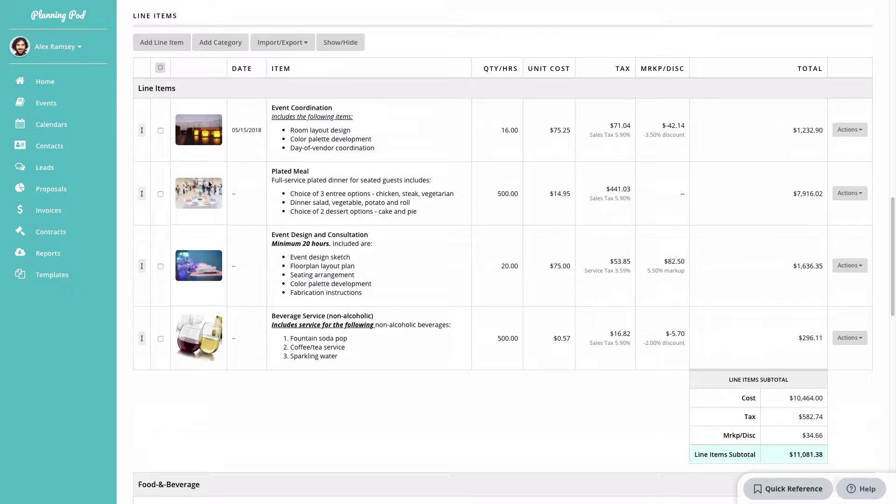
left_click(160, 195)
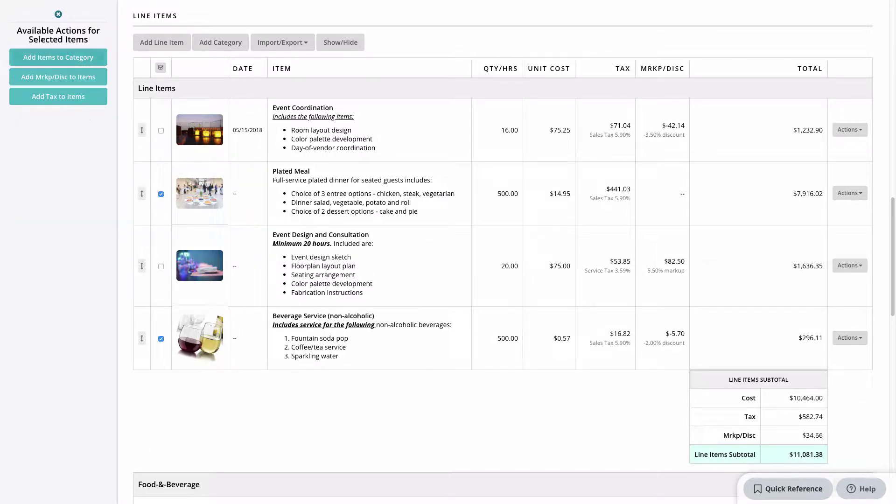
left_click(77, 78)
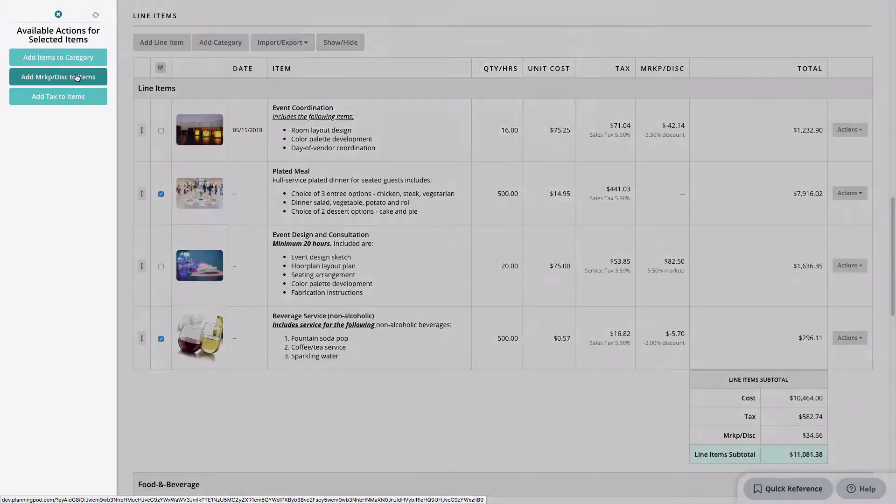
left_click(517, 60)
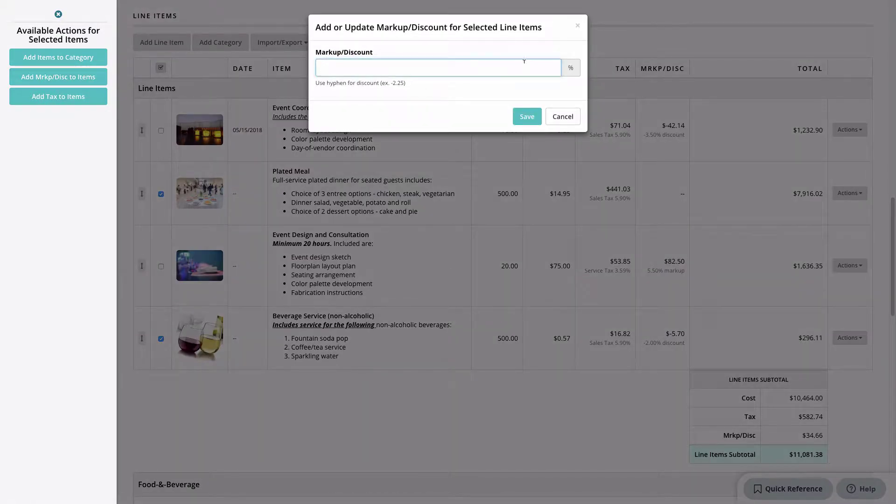
left_click(558, 118)
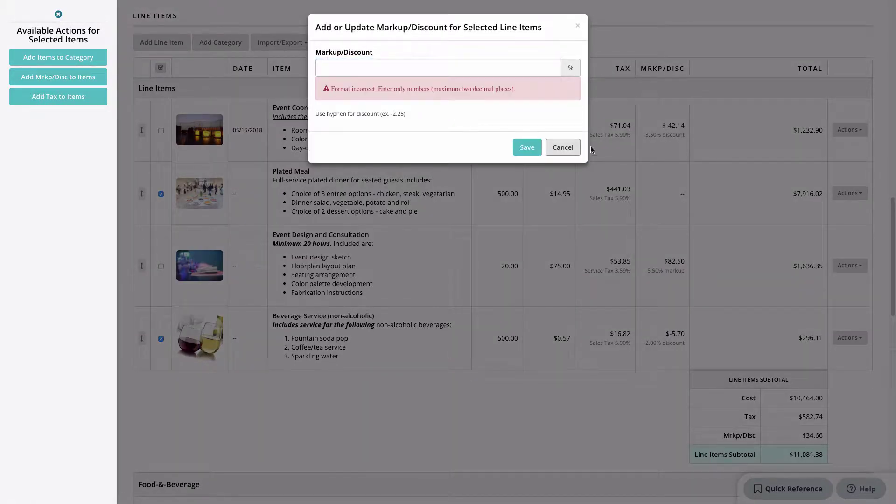
left_click(574, 151)
left_click(58, 97)
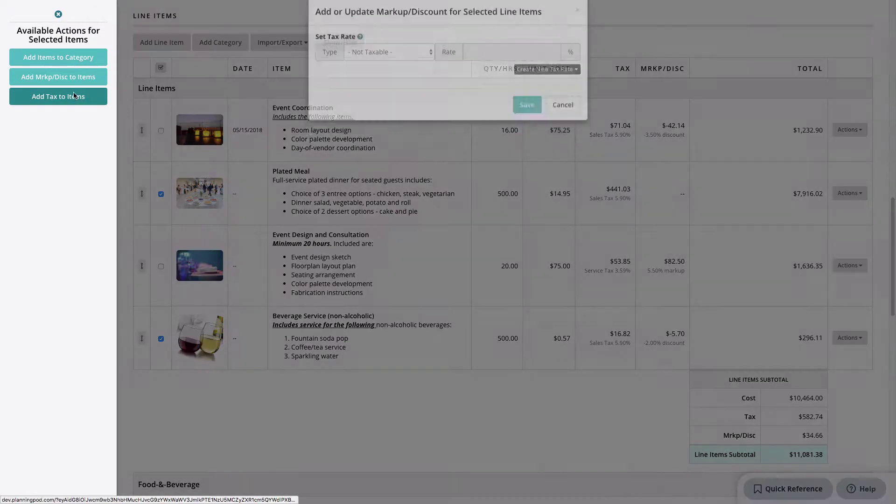
left_click(404, 69)
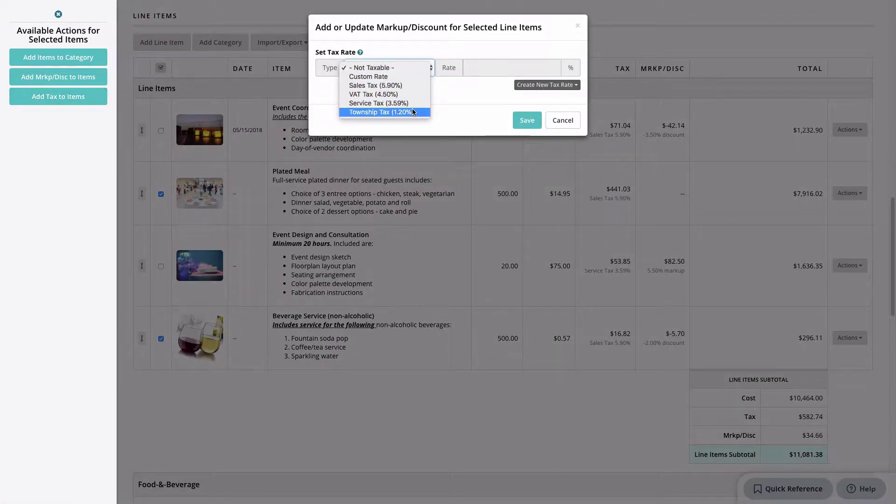
left_click(400, 47)
left_click(562, 121)
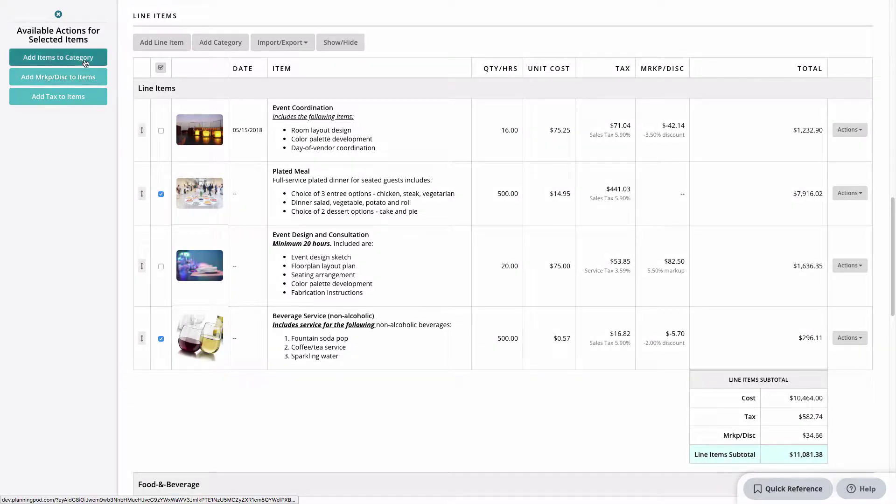
Assign Plated Meal and Beverage Service to the Food-&-Beverage category
left_click(86, 63)
left_click(350, 63)
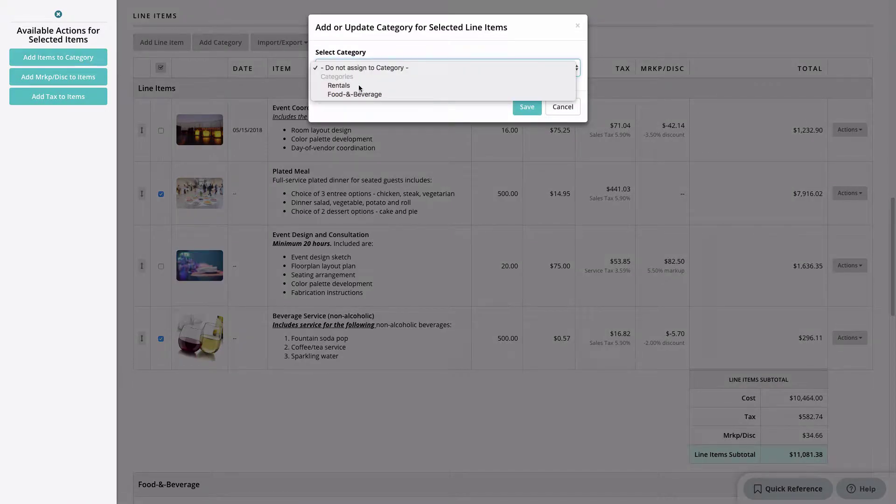
left_click(361, 95)
left_click(528, 107)
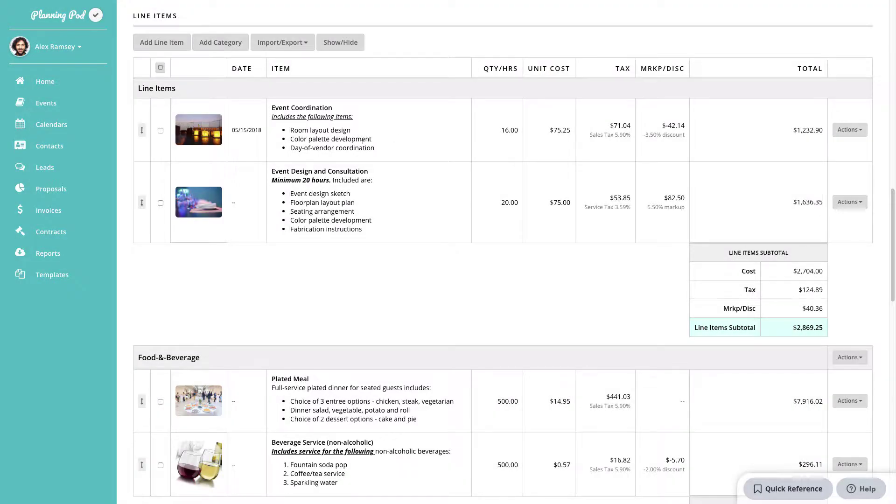
Hide the individual line item amounts in the Rentals category
scroll(365, 293, "down", 4)
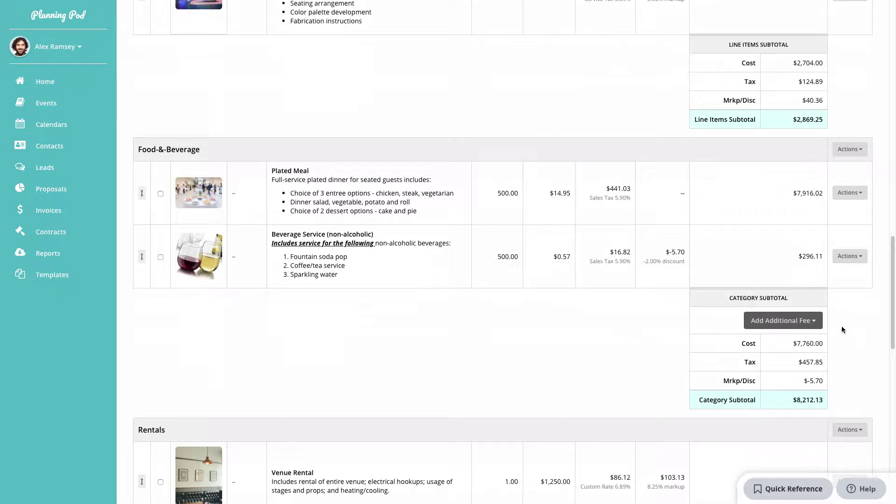
scroll(793, 398, "down", 5)
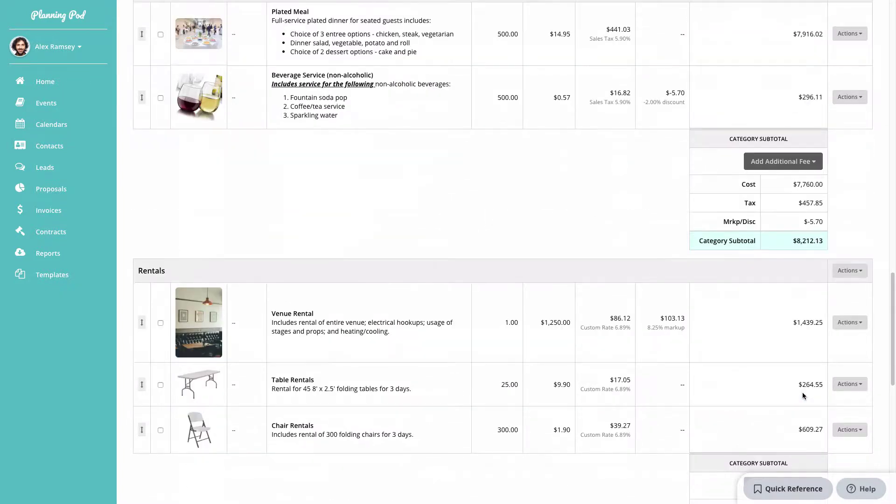
scroll(778, 375, "down", 1)
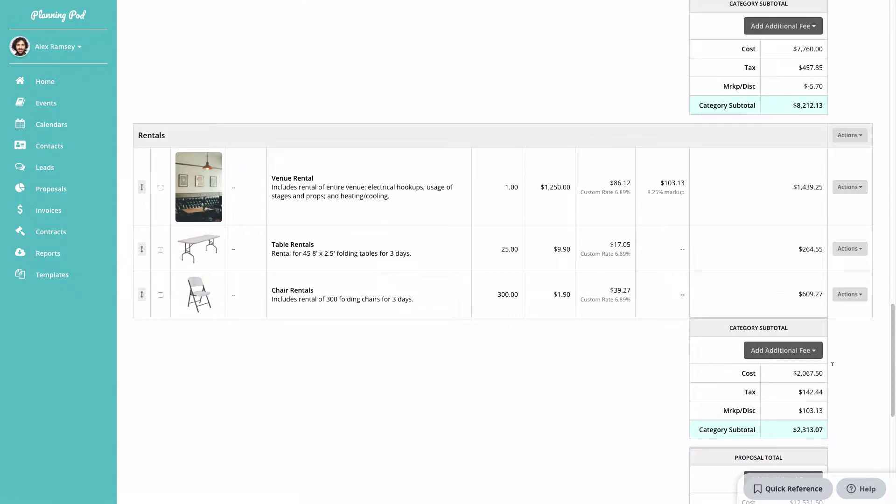
scroll(808, 413, "up", 2)
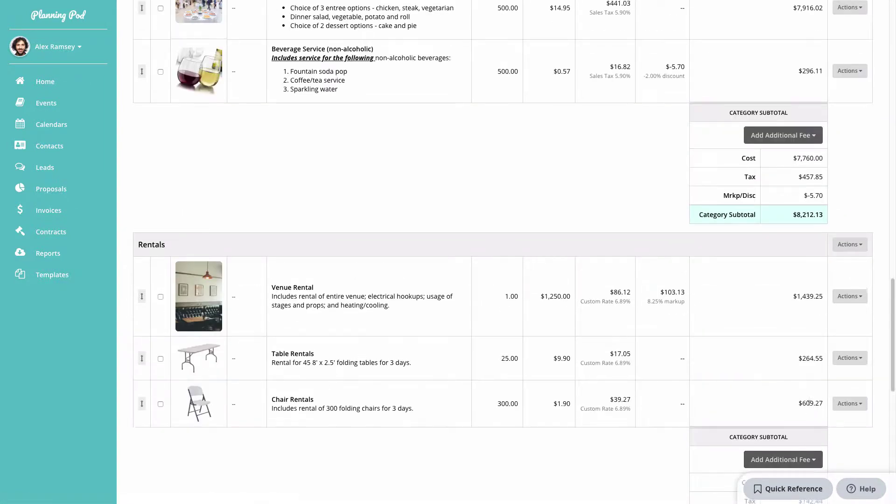
left_click(857, 249)
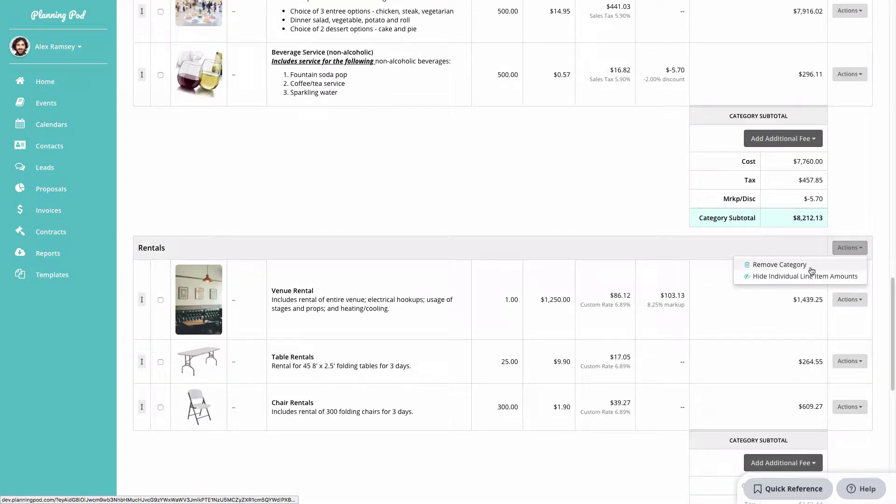
left_click(811, 276)
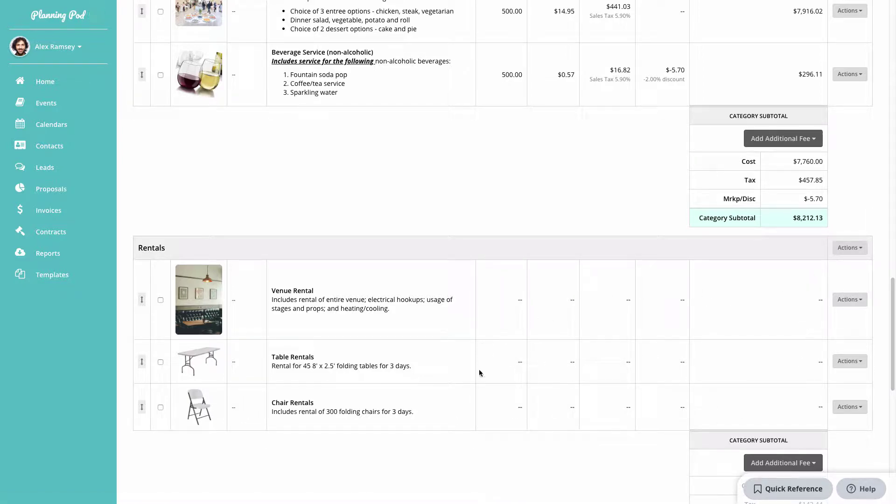
Drag Table Rentals and Chair Rentals above Venue Rental
scroll(479, 369, "down", 4)
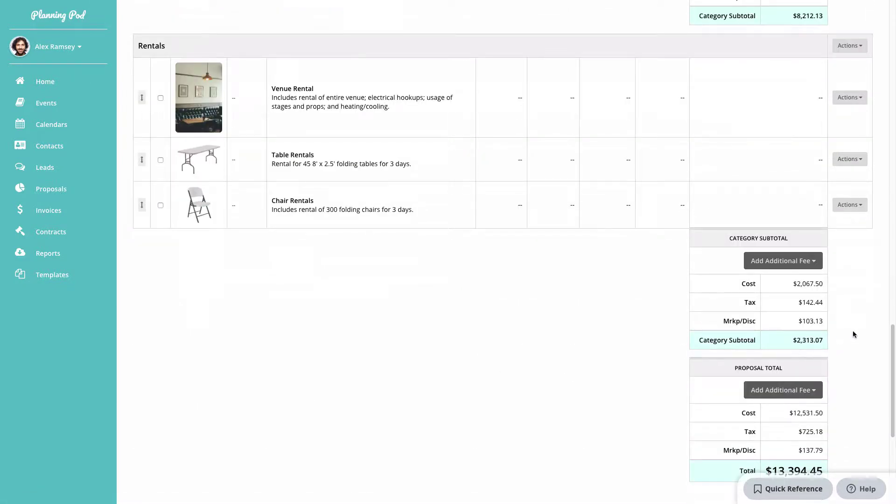
scroll(799, 334, "up", 3)
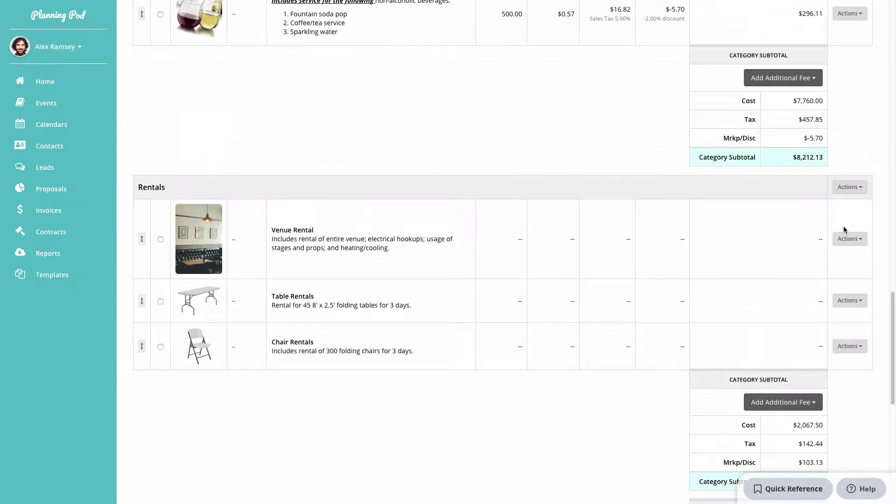
scroll(844, 228, "up", 2)
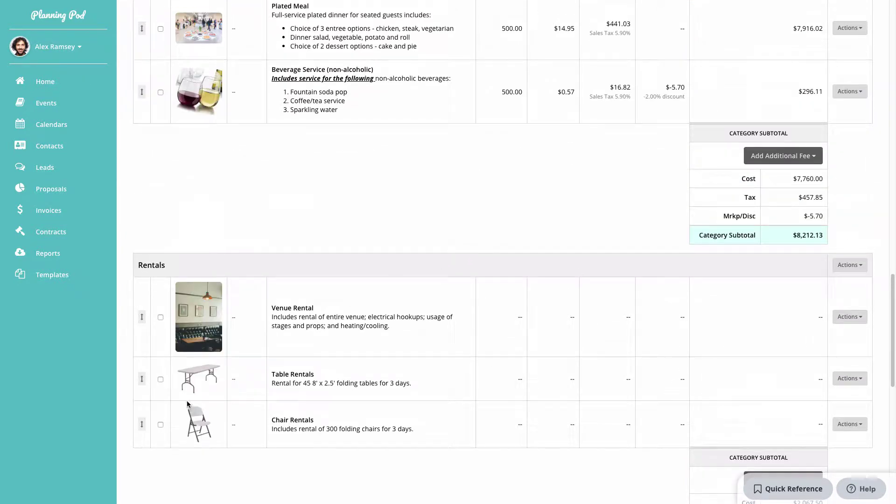
left_click_drag(141, 377, 146, 300)
left_click_drag(142, 425, 153, 339)
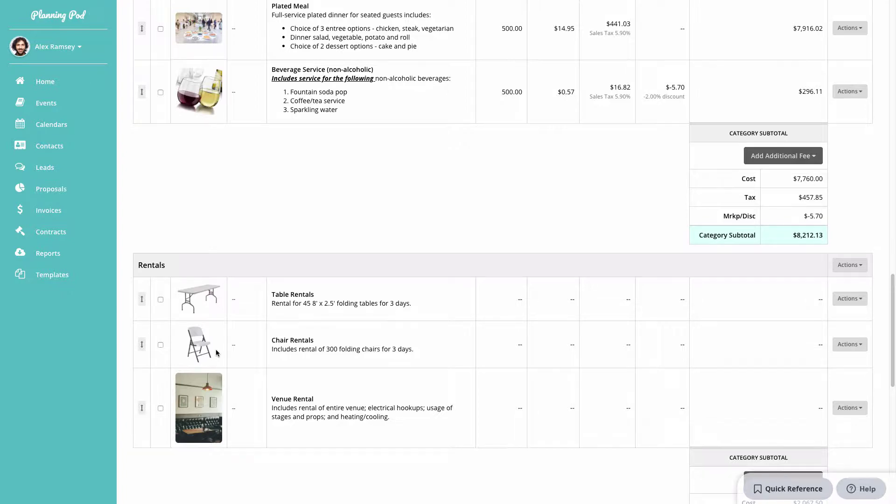
scroll(216, 352, "up", 6)
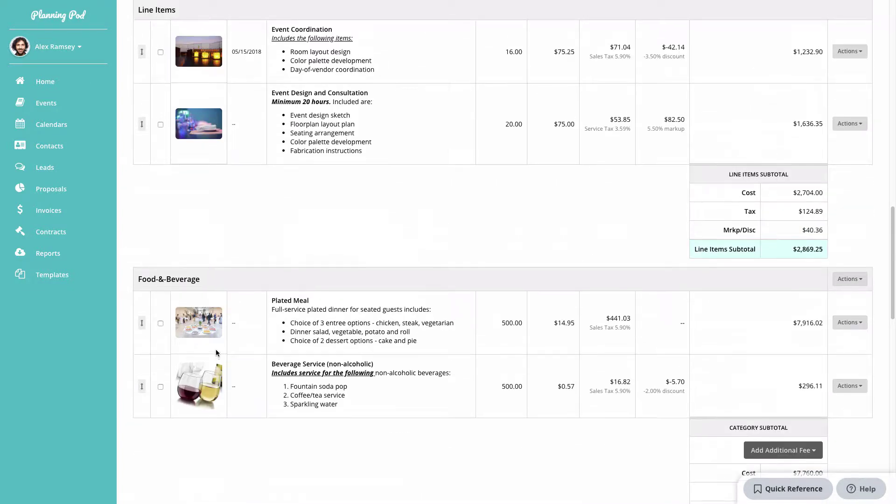
scroll(217, 353, "up", 5)
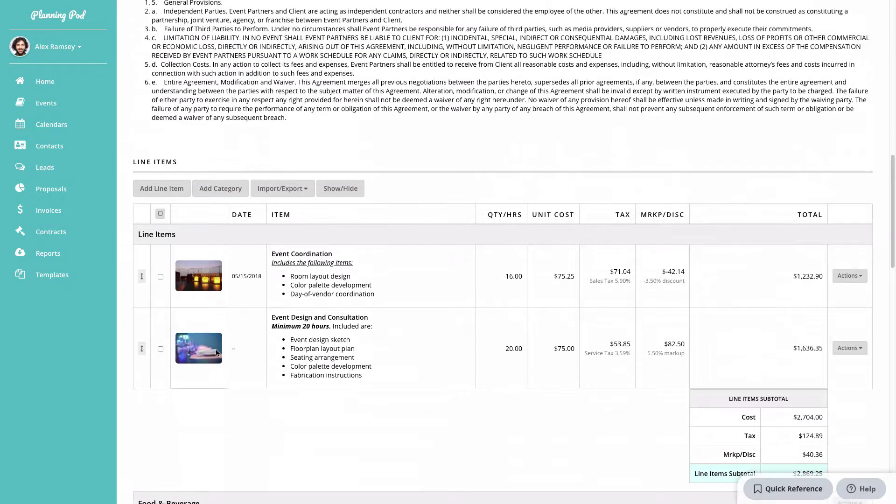
Hide the Date and Markup/Discount columns both on screen and in output documents
left_click(327, 189)
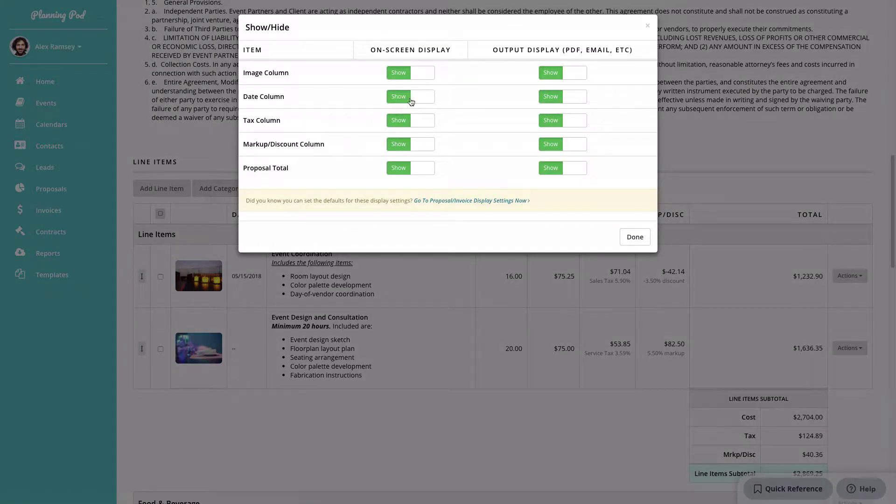
left_click(399, 100)
left_click(399, 147)
left_click(550, 147)
left_click(551, 99)
left_click(623, 234)
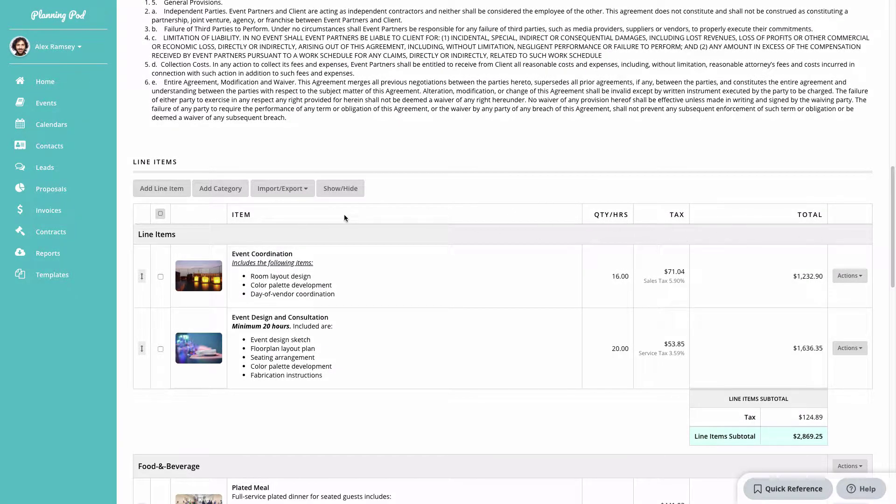
Set the Date and Markup/Discount columns back to Show on screen
left_click(343, 188)
left_click(421, 96)
left_click(422, 145)
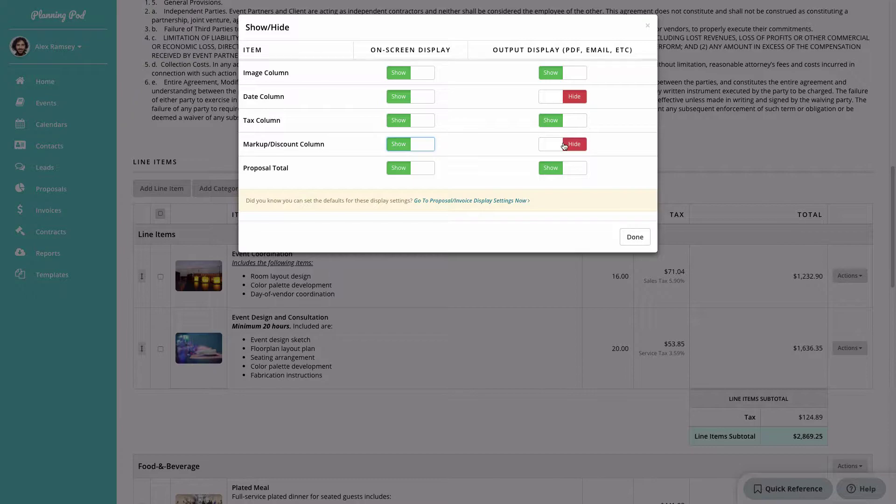
left_click(643, 236)
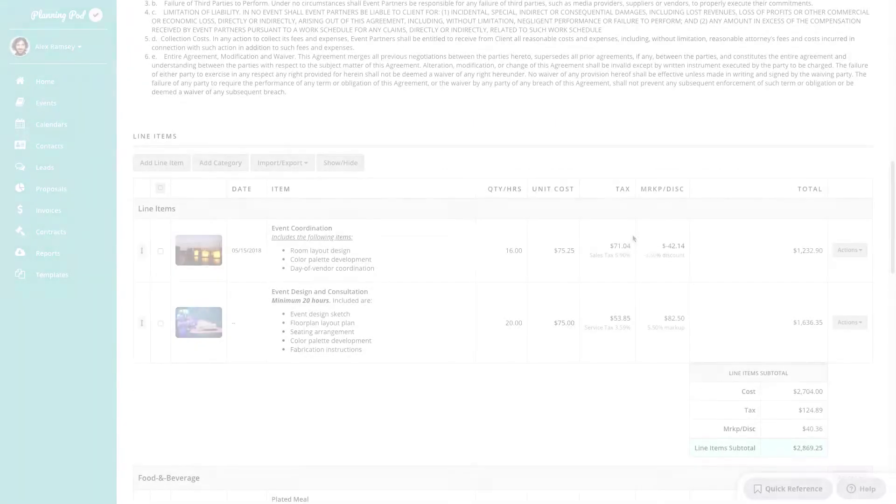
Start a Service Charge fee for Food-&-Beverage, leaving the type as Percentage of Total
scroll(710, 276, "down", 10)
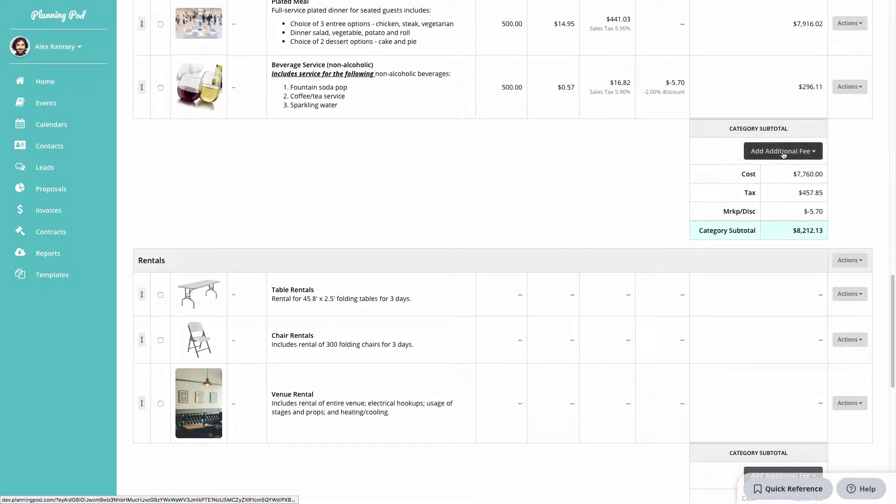
left_click(784, 155)
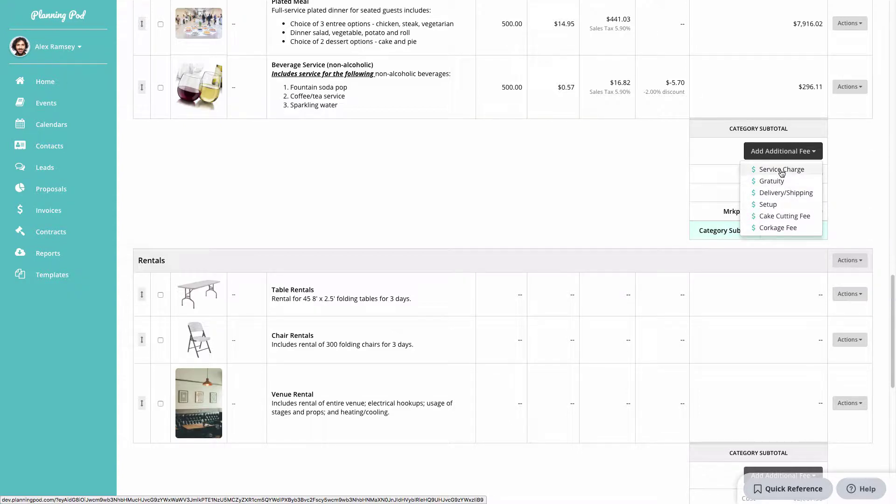
left_click(782, 171)
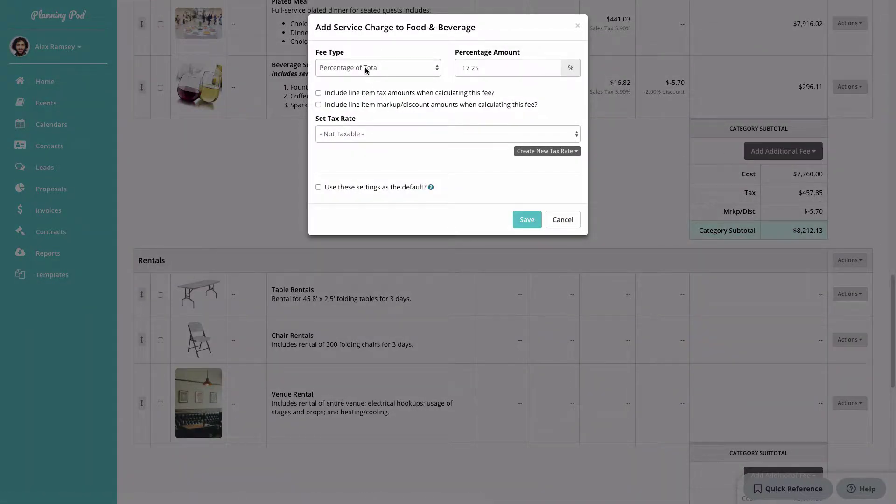
left_click(383, 69)
key("Escape")
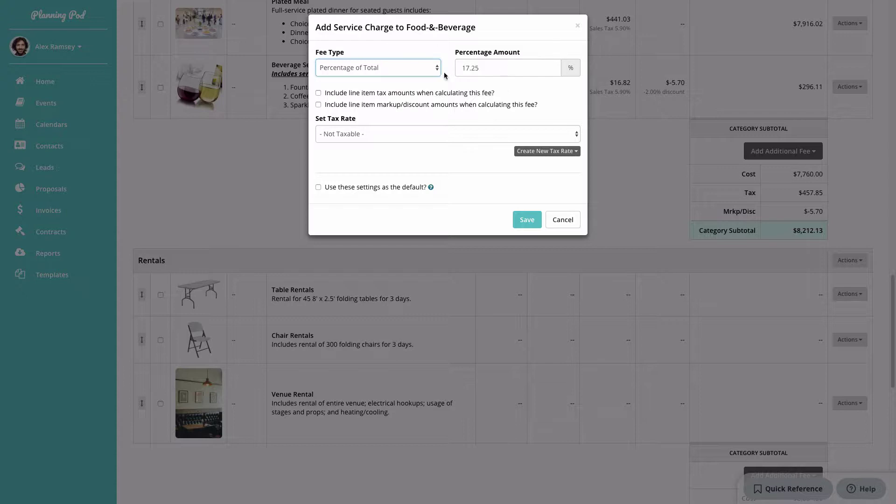
left_click(426, 71)
left_click(425, 76)
left_click(424, 70)
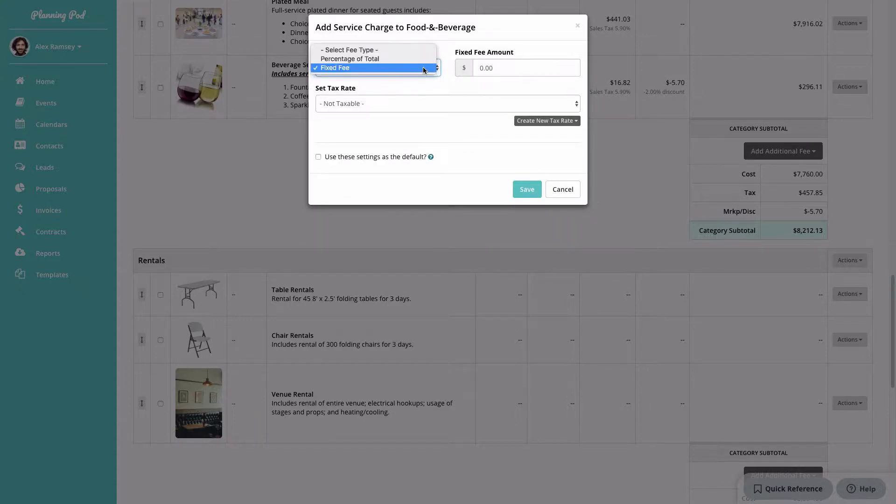
left_click(422, 59)
Include line-item tax, exclude markup/discount, set Not Taxable, and save the 17.25% charge
left_click(319, 93)
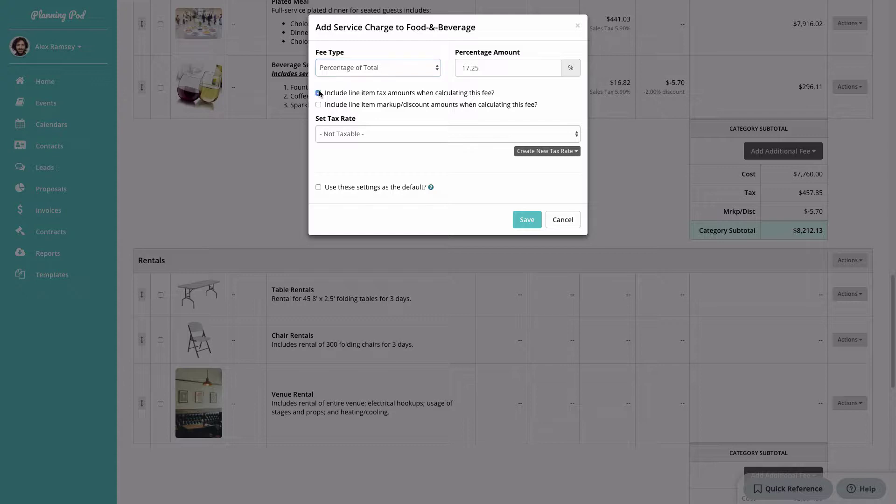
left_click(336, 132)
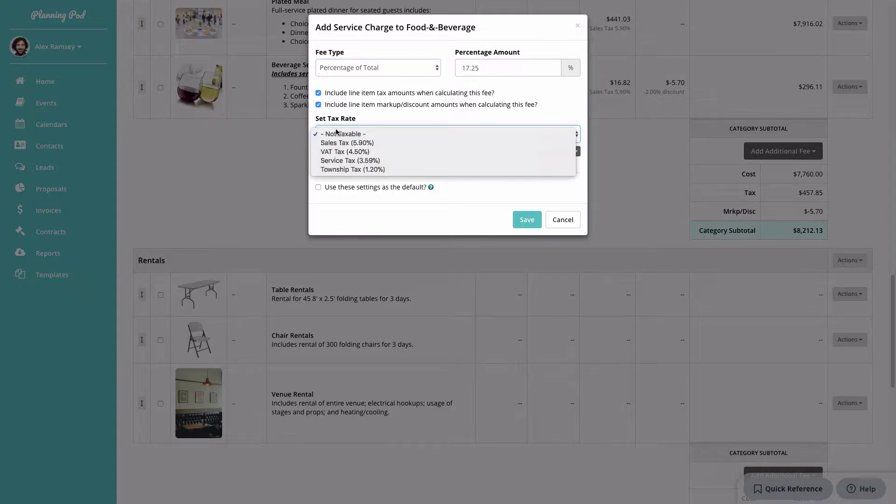
left_click(347, 161)
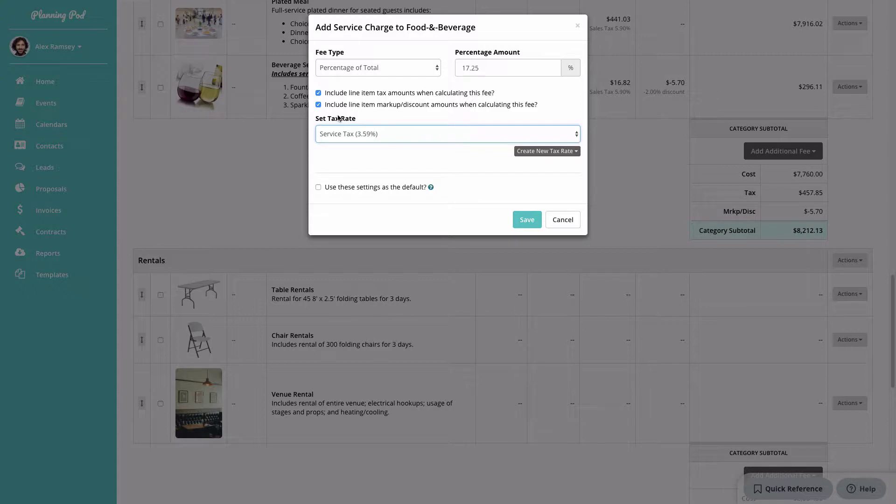
left_click(319, 105)
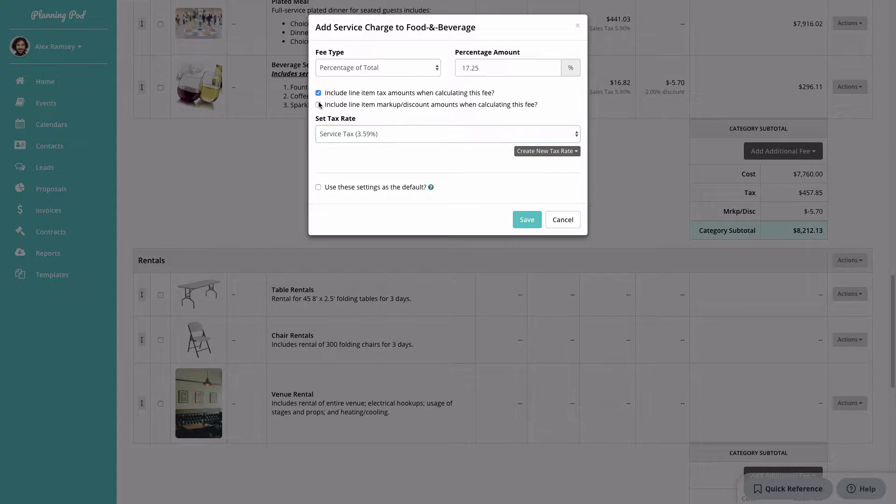
left_click(339, 135)
key("Up")
key("Up")
key("Up")
key("Return")
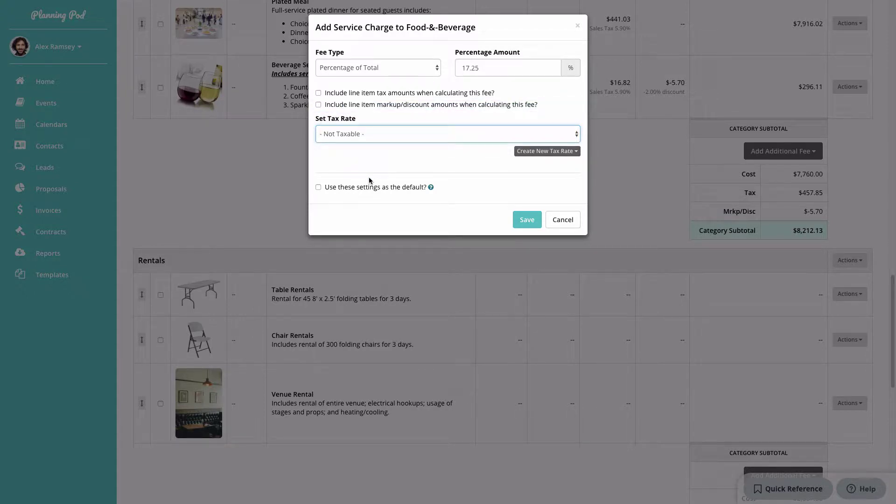
left_click(535, 221)
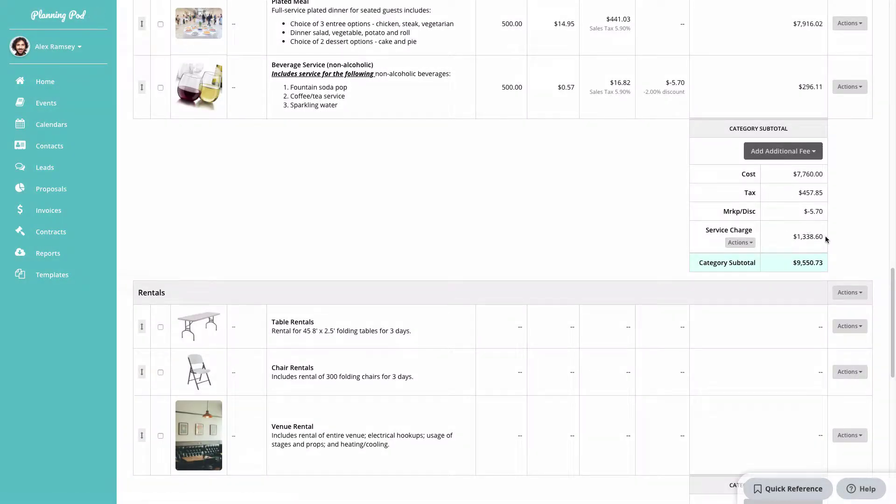
scroll(825, 239, "down", 10)
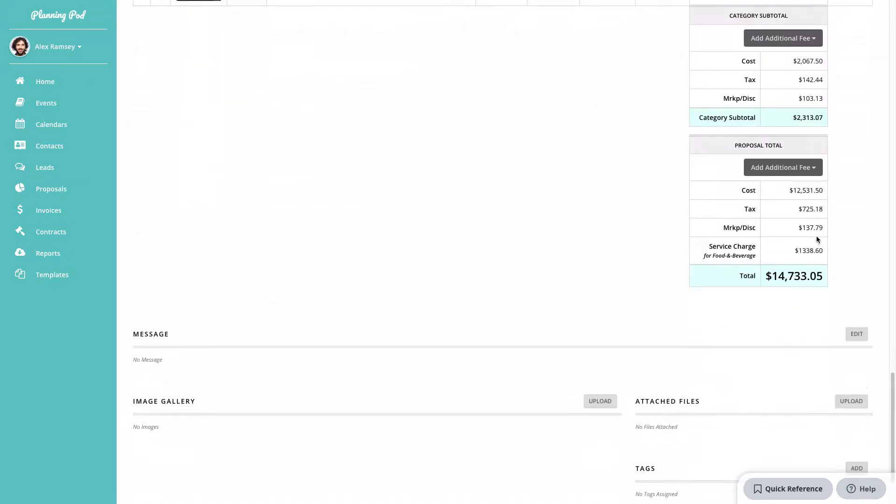
Add a gratuity fee to the proposal total
left_click(801, 169)
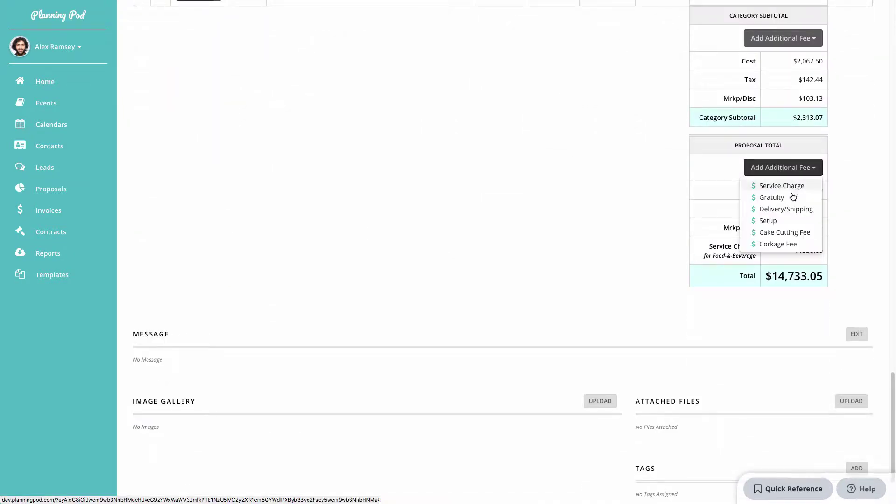
left_click(772, 198)
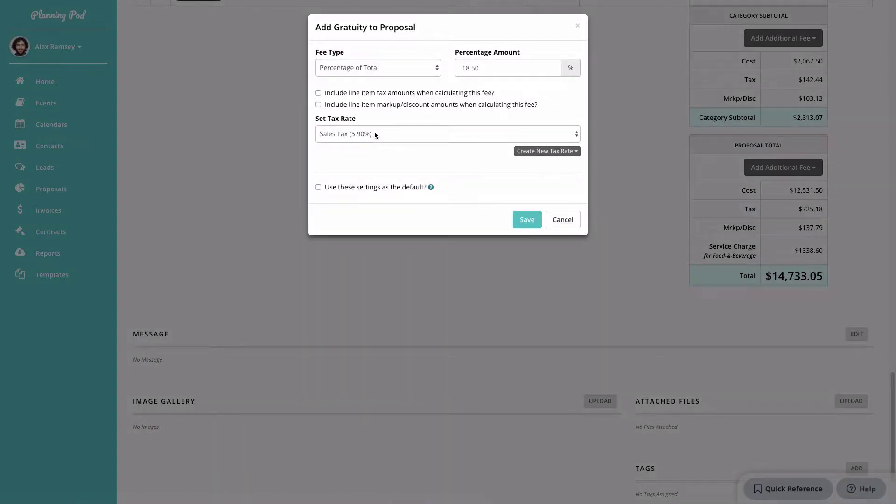
left_click(523, 223)
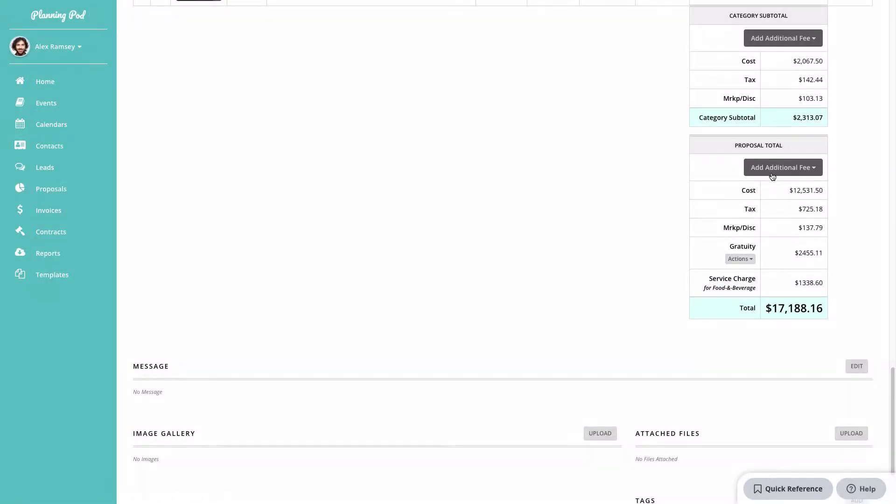
Add a $35.00 fixed, non-taxable Delivery/Shipping fee to the proposal
left_click(773, 173)
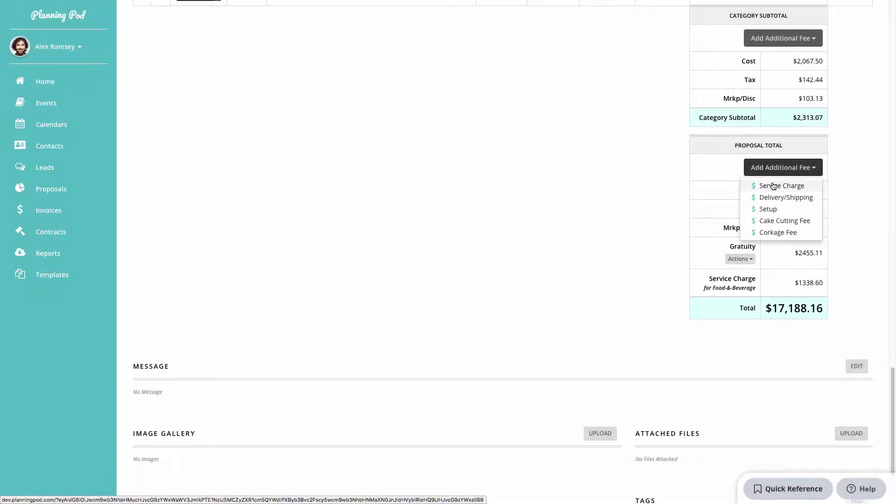
left_click(775, 198)
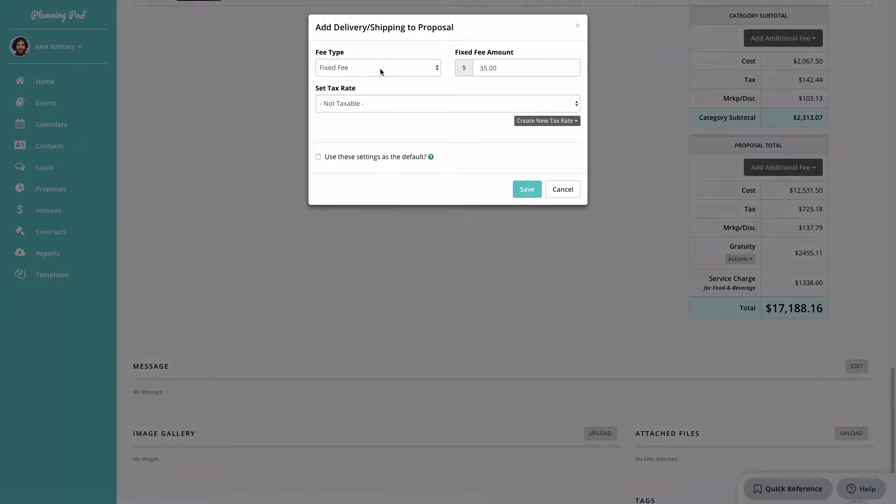
left_click(527, 189)
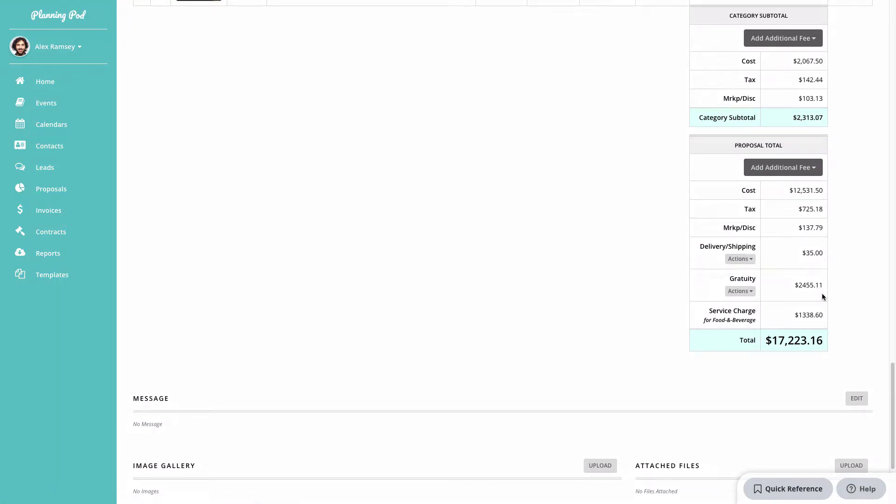
scroll(609, 298, "down", 3)
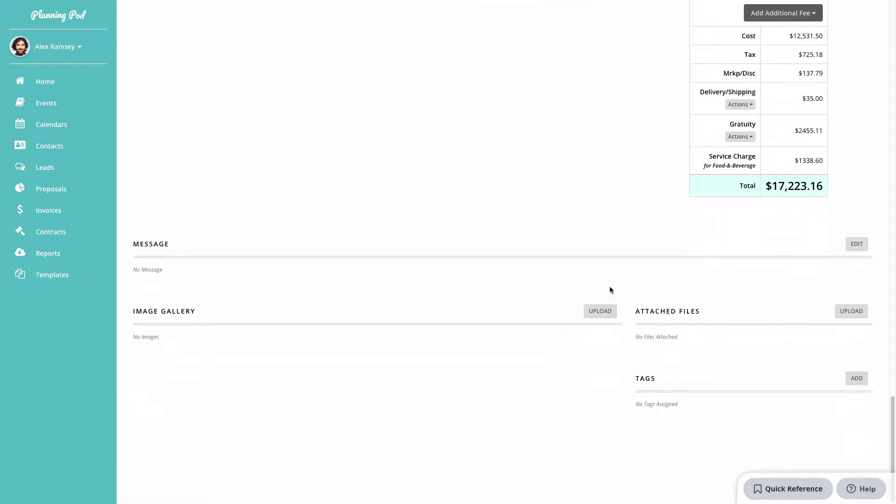
Enter the proposal message 'Thank you for your sinsideration' and save it
left_click(852, 242)
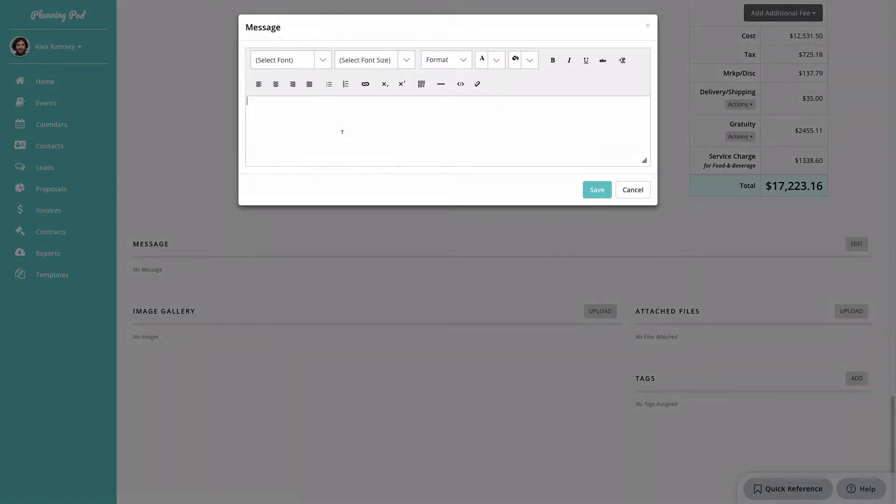
type("Thank you for your sinsideration")
left_click(597, 189)
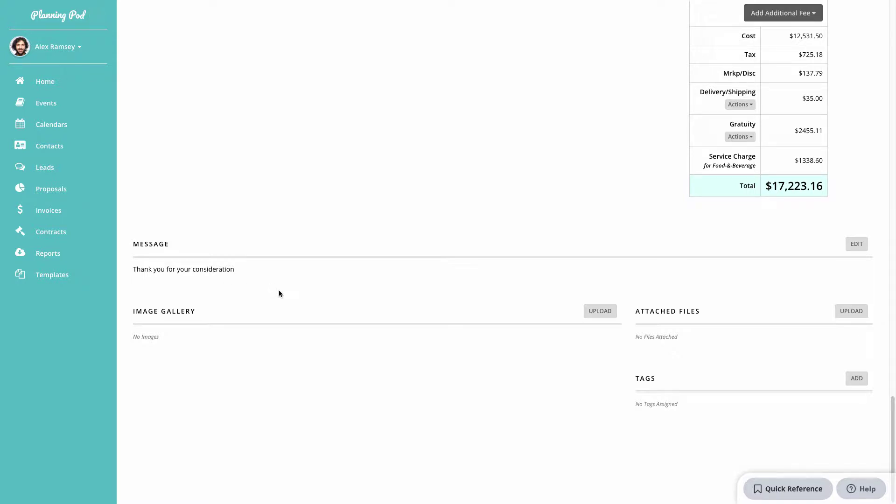
Upload four images from Assets/Proposal Images to the image gallery
left_click(602, 316)
left_click(259, 69)
left_click(423, 10)
left_click(425, 18)
left_click(324, 162)
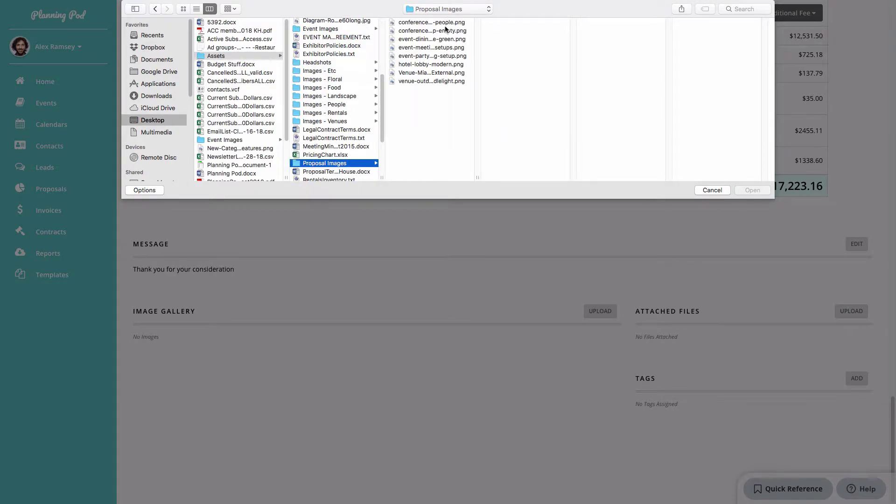
left_click(443, 23)
left_click(452, 49, "shift")
left_click(753, 190)
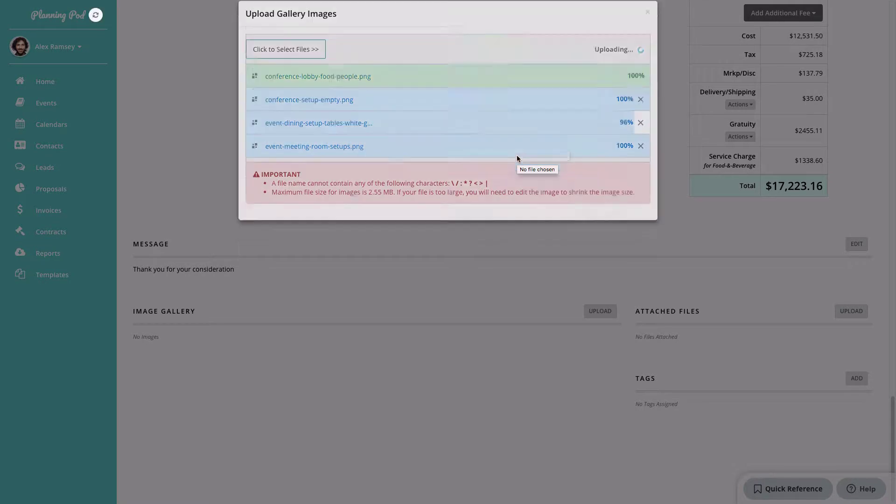
Title the first gallery image 'Foyer/Grand Entry', add its caption, and save
scroll(472, 211, "down", 1)
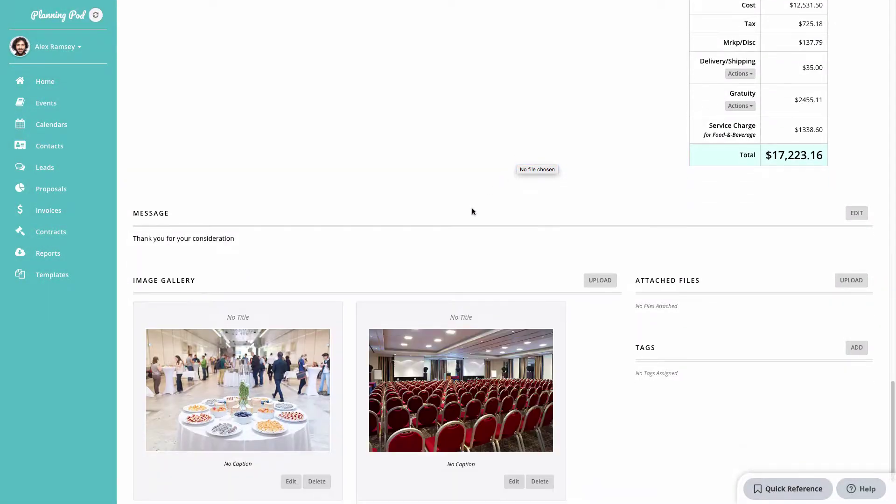
scroll(472, 212, "down", 5)
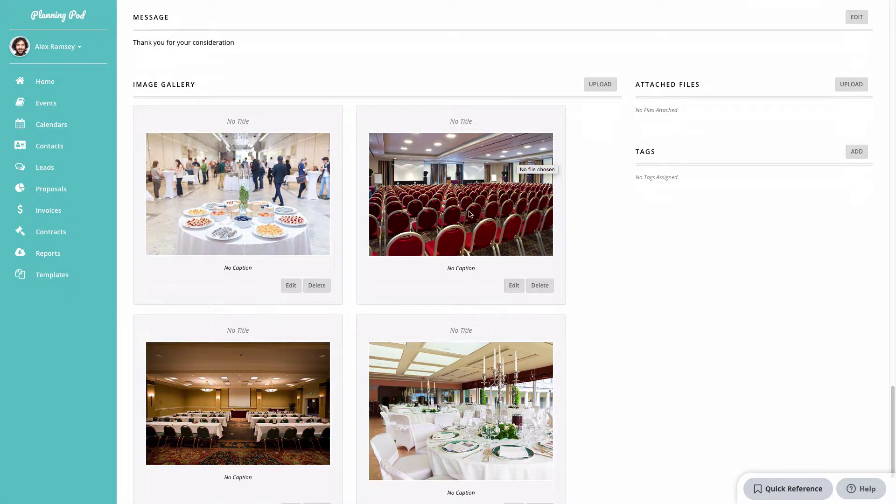
left_click(290, 286)
type("Foyer/Grand Entry")
left_click(407, 151)
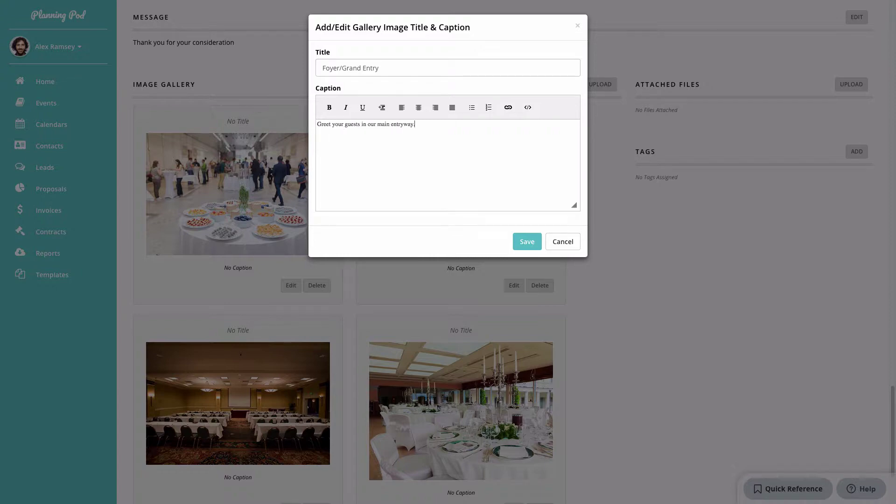
left_click(527, 241)
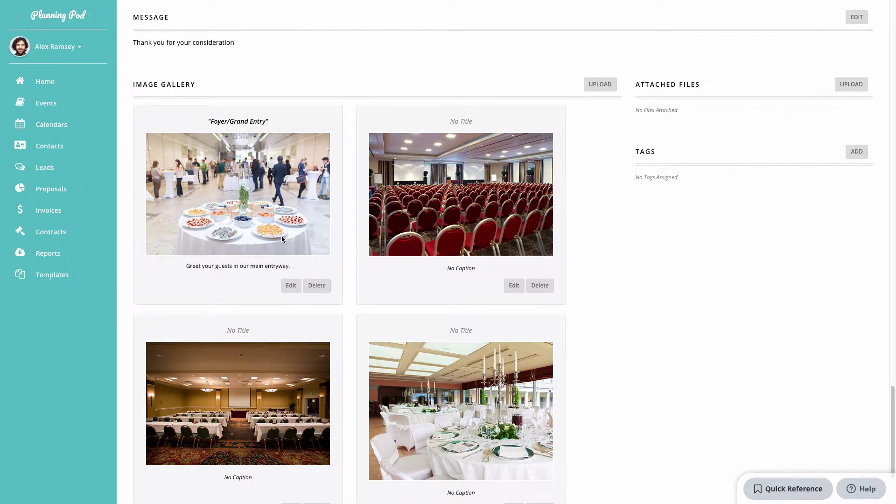
left_click(851, 84)
Attach CompanyBrochure.pdf and PricingChart.xlsx from the Assets folder
left_click(283, 98)
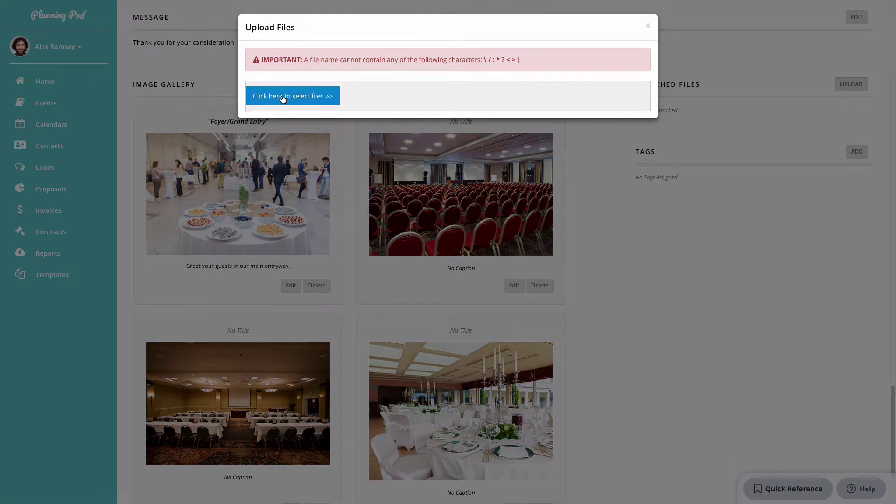
left_click(445, 9)
left_click(435, 20)
left_click(325, 82)
scroll(325, 82, "down", 10)
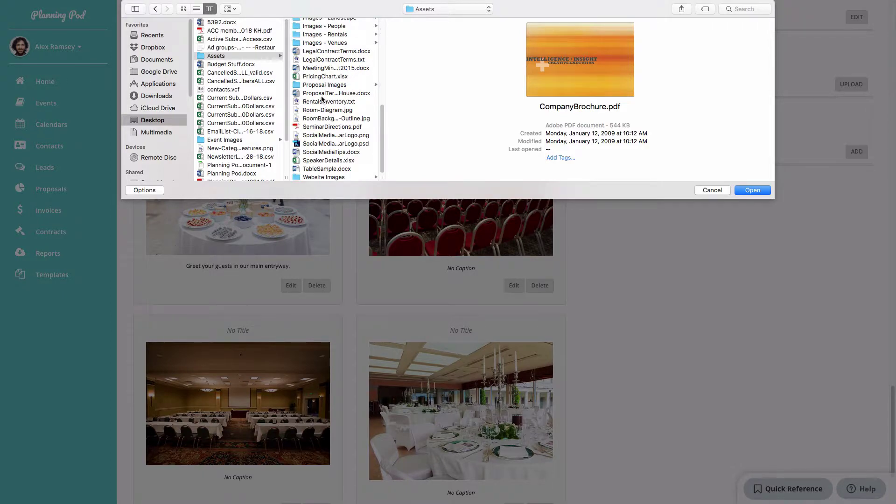
left_click(324, 76, "super")
left_click(759, 187)
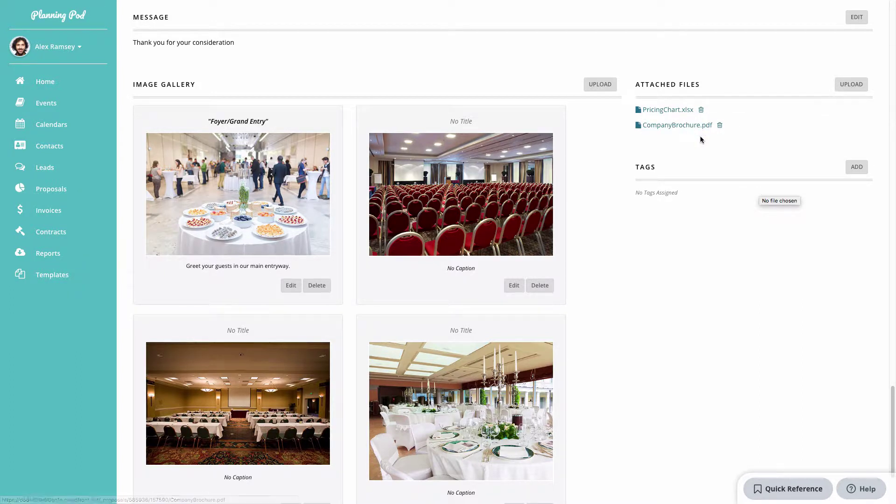
Add the Reception and Gala/Celebration tags to proposal No. 1062 and save them
left_click(857, 167)
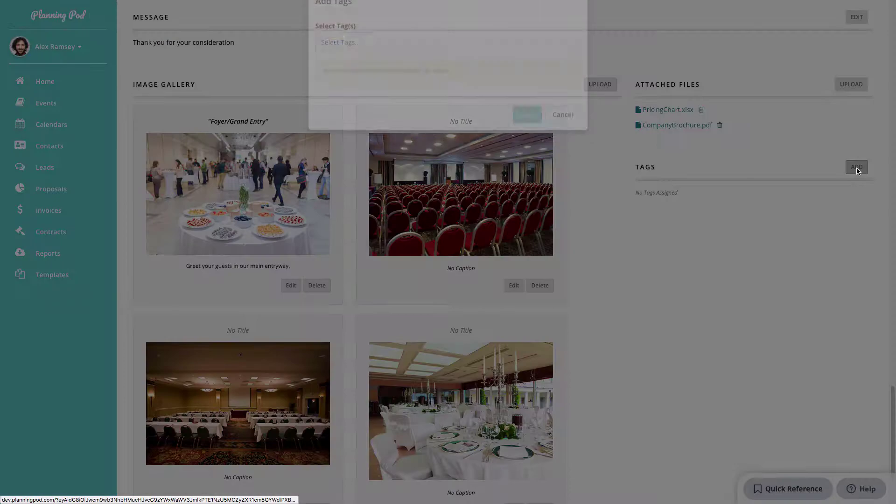
left_click(430, 69)
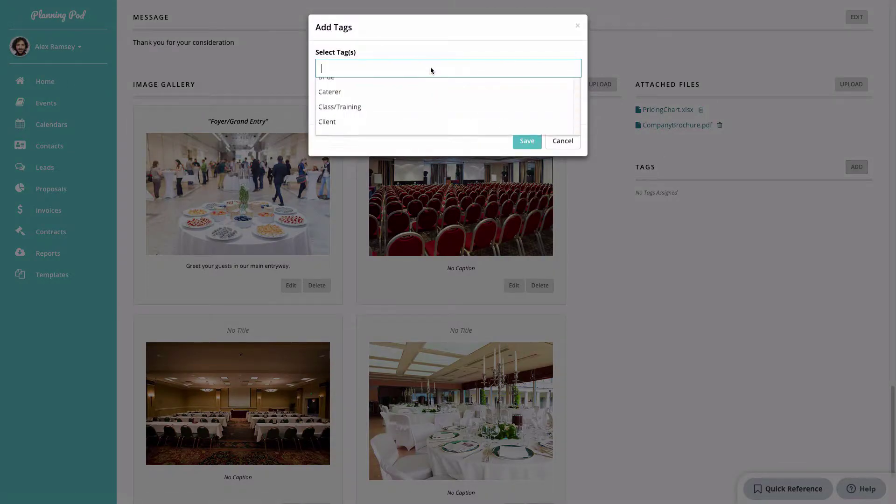
type("re")
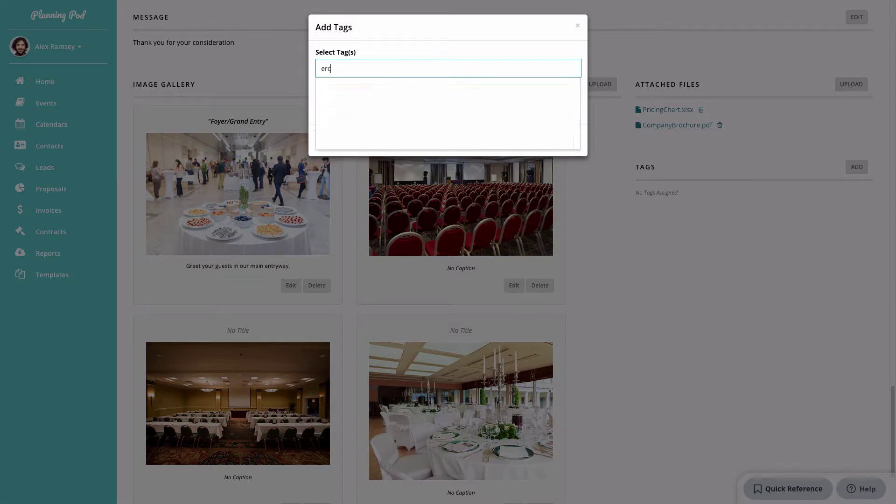
type("c")
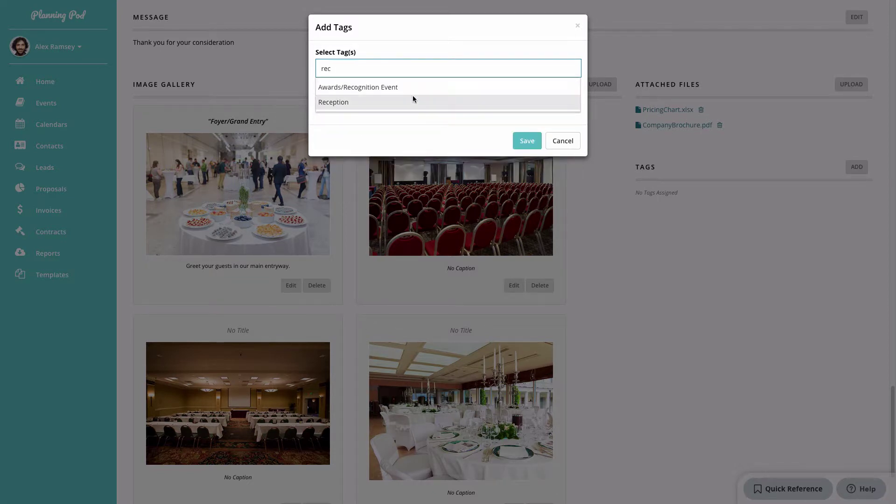
left_click(408, 97)
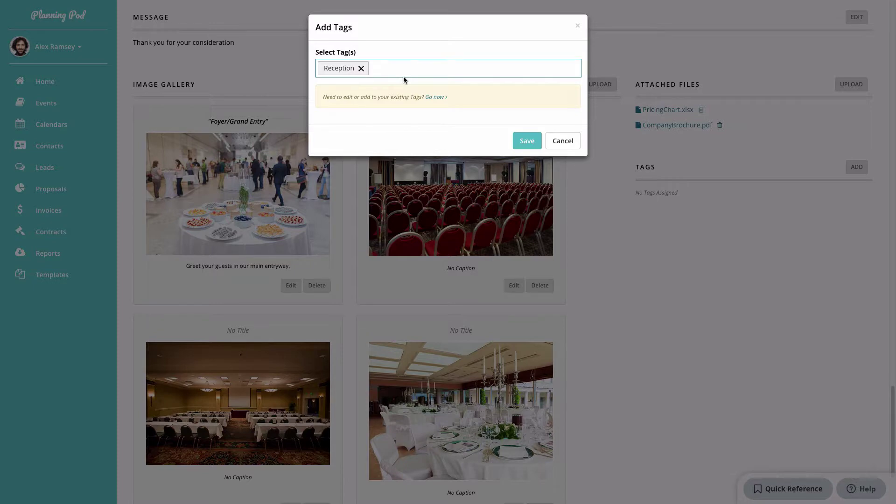
type("gal")
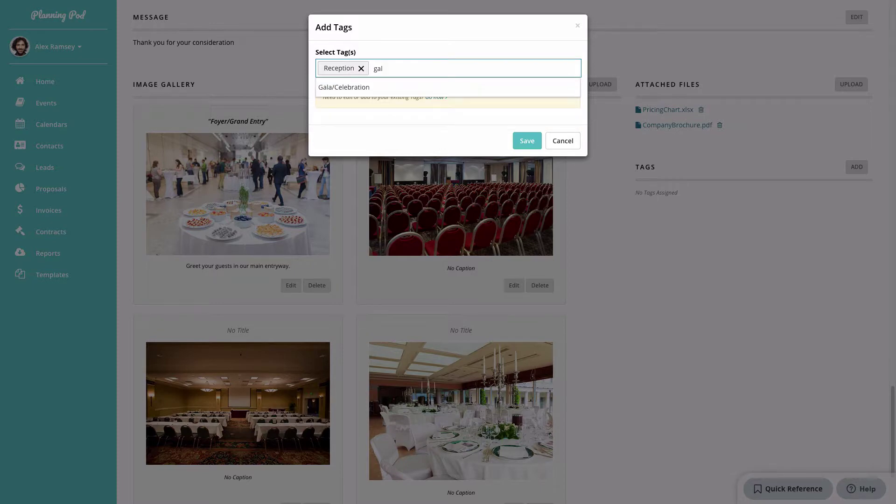
left_click(406, 87)
left_click(523, 142)
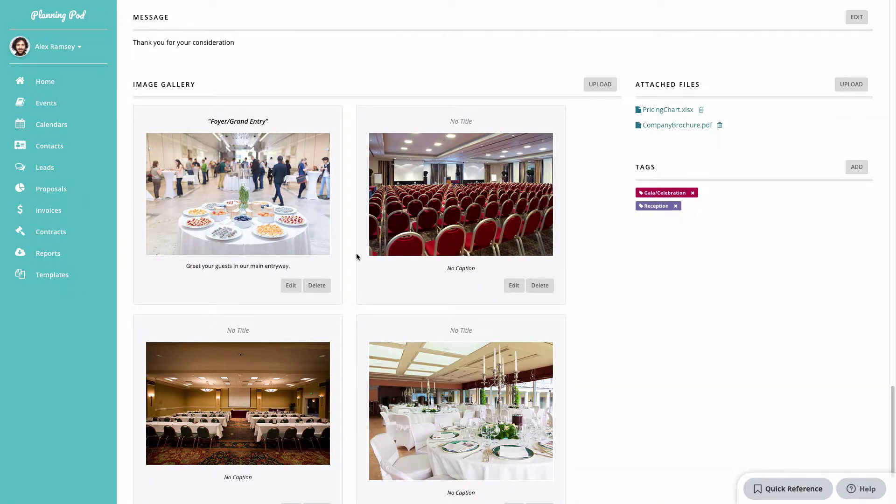
scroll(357, 253, "up", 10)
Reopen proposal No. 1062 from the James Industries Reception lead's Proposals list and scroll to its top
scroll(357, 256, "up", 15)
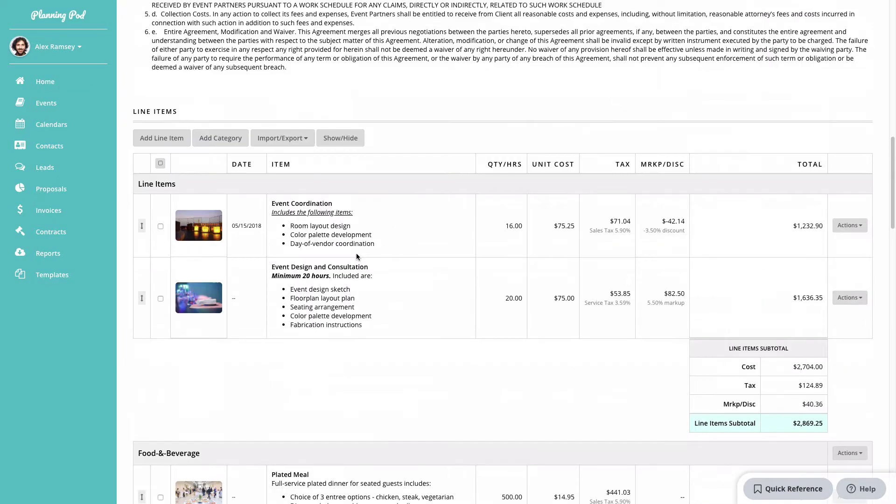
scroll(357, 255, "up", 15)
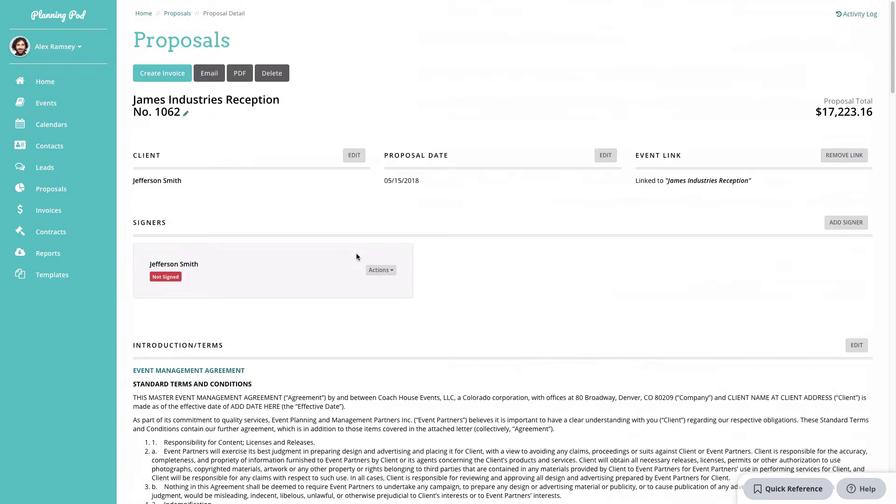
left_click(54, 172)
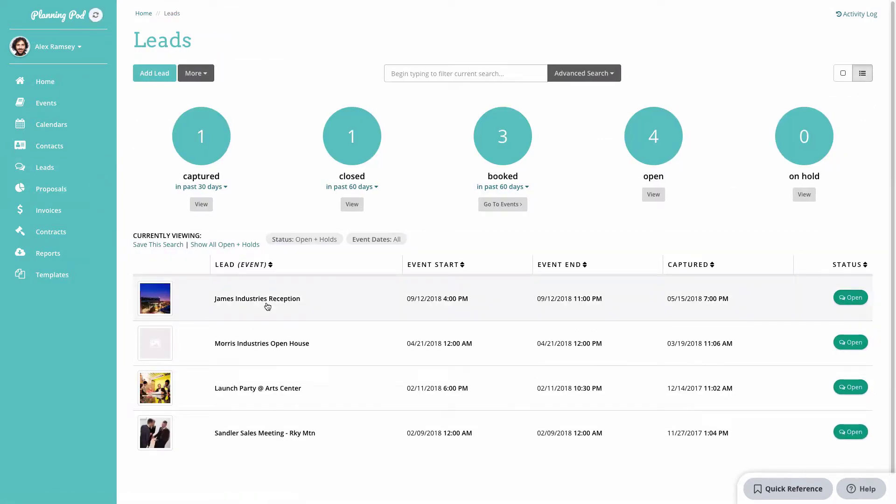
left_click(359, 311)
scroll(360, 313, "down", 2)
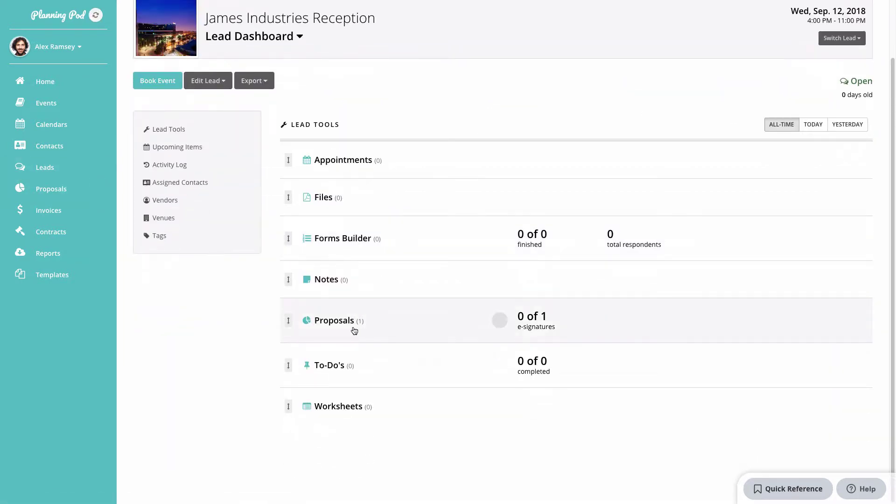
left_click(354, 322)
left_click(334, 217)
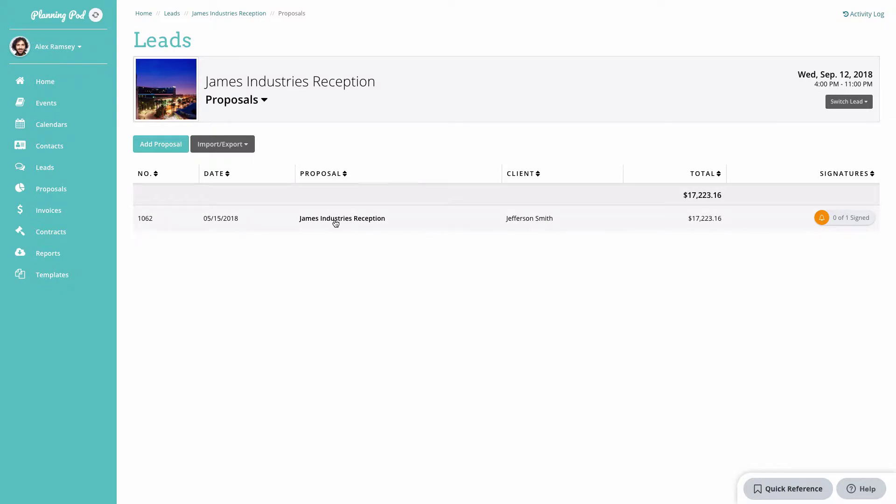
scroll(334, 220, "down", 20)
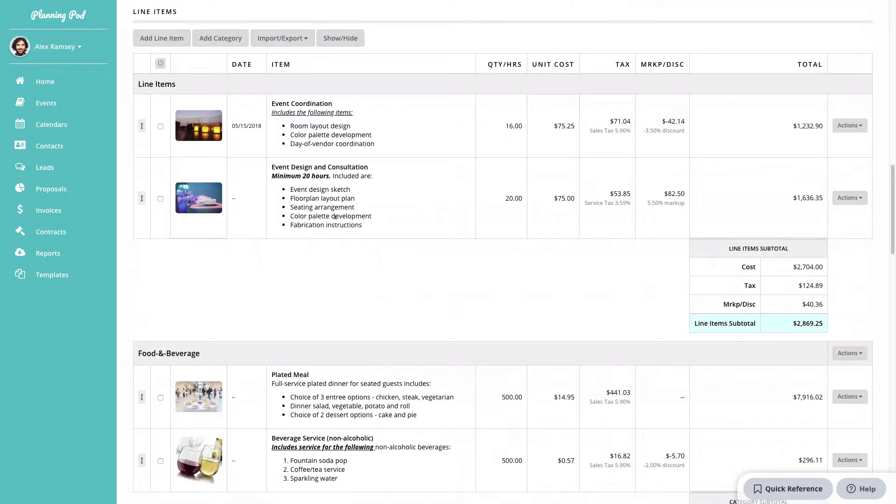
scroll(335, 218, "up", 15)
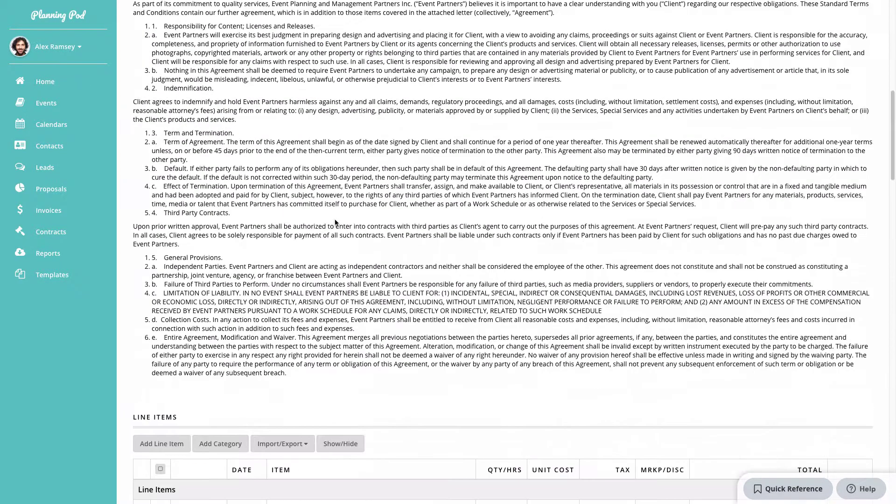
scroll(335, 218, "up", 3)
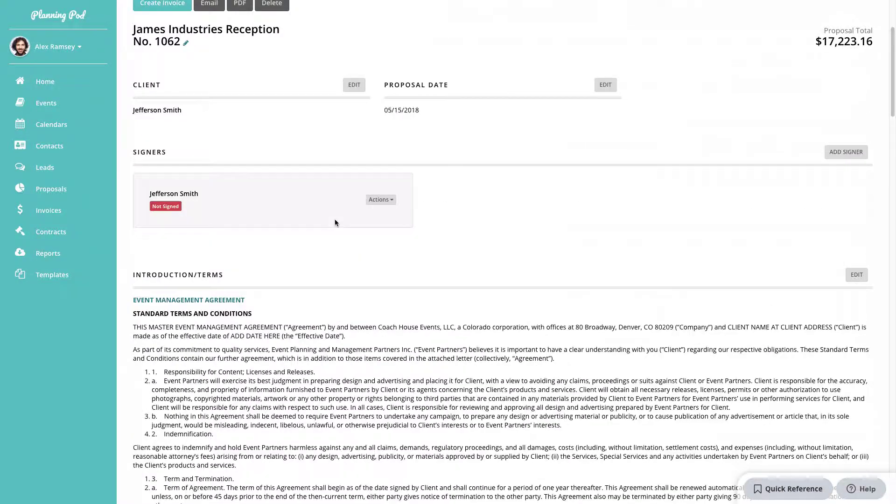
scroll(335, 222, "up", 3)
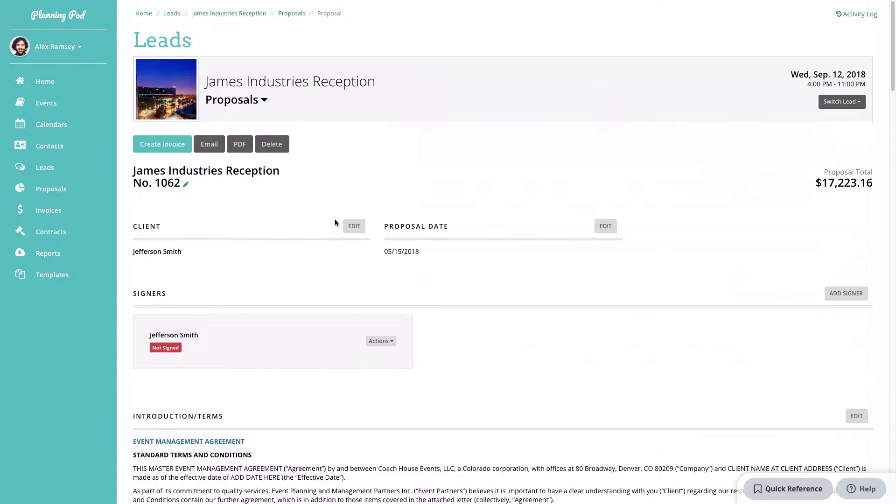
Open Account Settings from the user menu and review the Tax Rates Manager
left_click(56, 48)
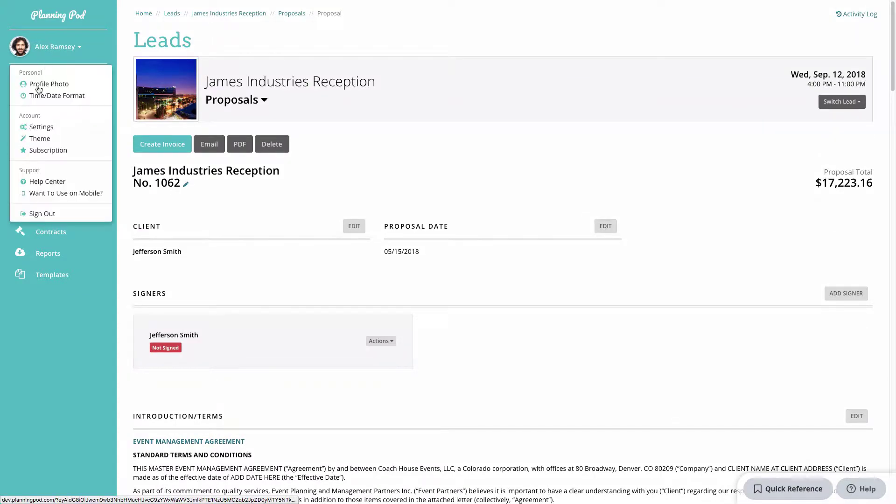
left_click(42, 126)
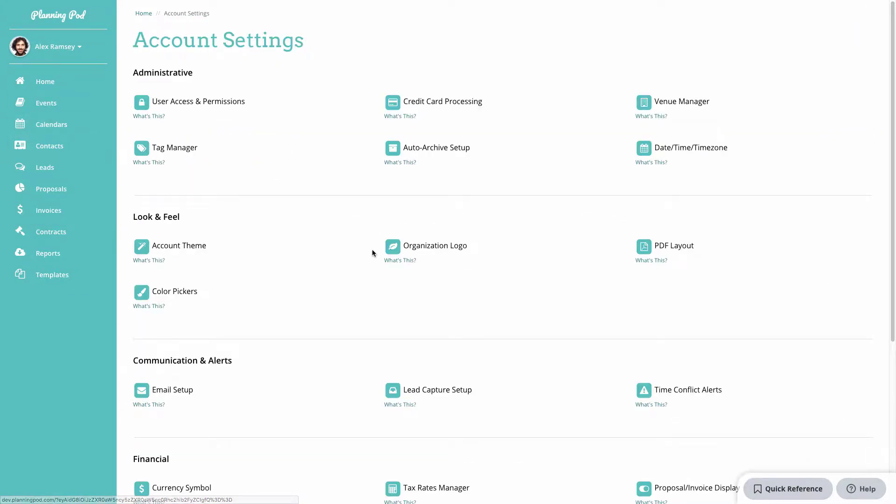
scroll(372, 251, "down", 5)
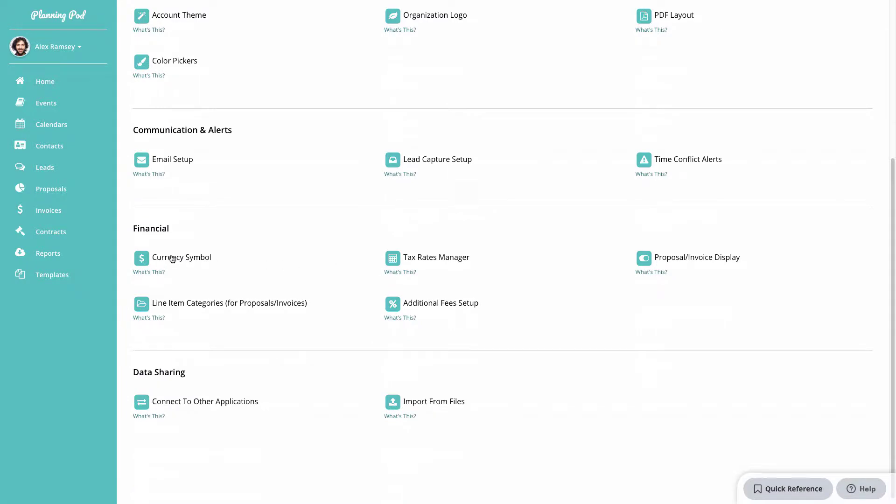
left_click(418, 258)
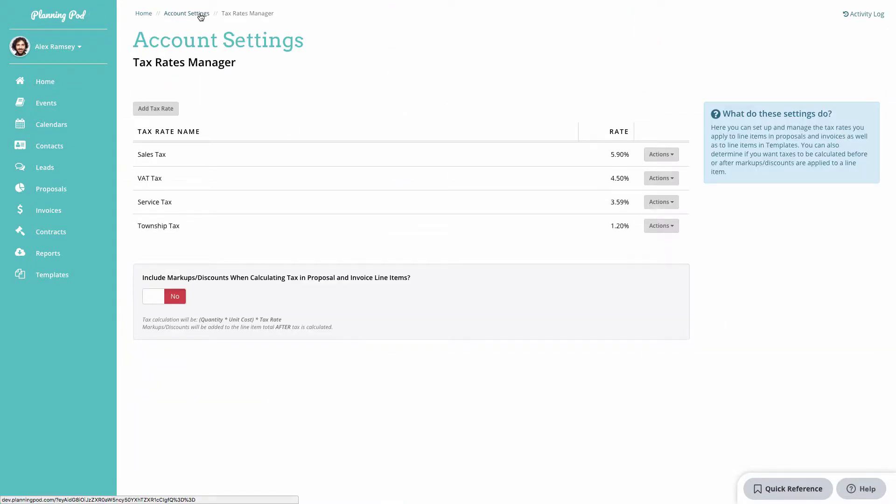
left_click(201, 16)
scroll(623, 283, "down", 5)
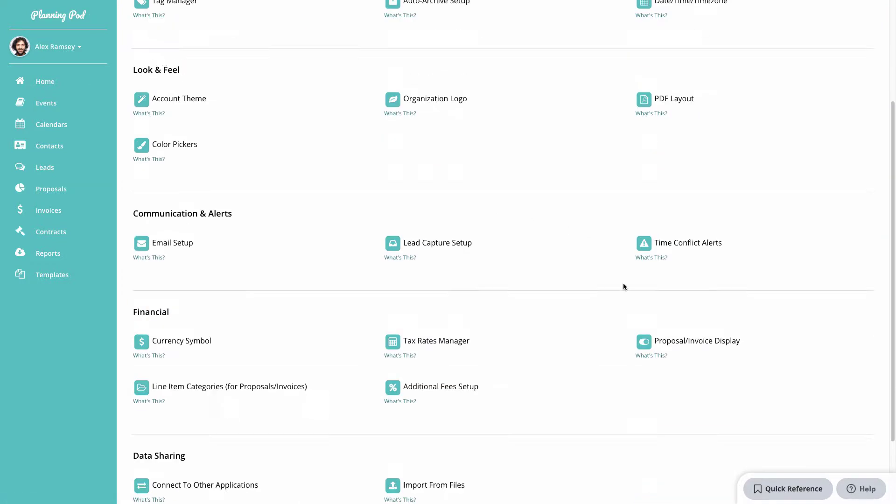
Toggle the Date and Tax column display defaults off and back on, then return to Account Settings
left_click(707, 255)
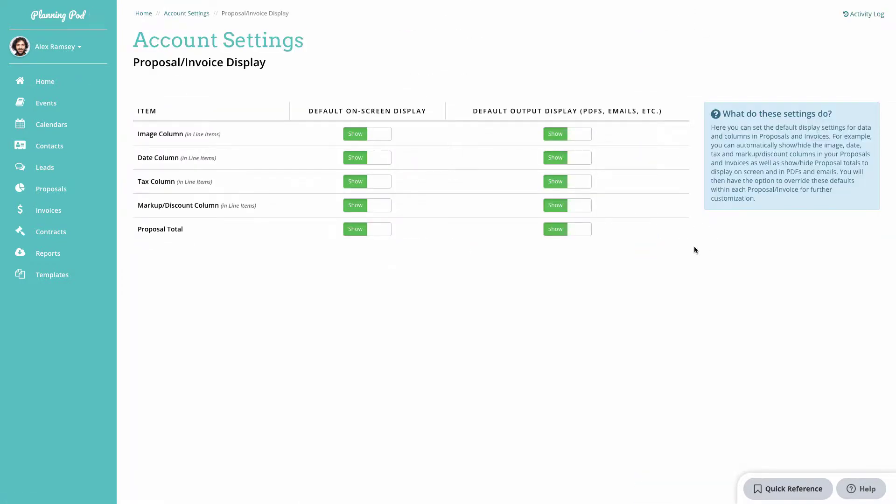
left_click(364, 162)
left_click(563, 183)
left_click(585, 158)
left_click(388, 160)
left_click(553, 181)
left_click(556, 159)
left_click(172, 17)
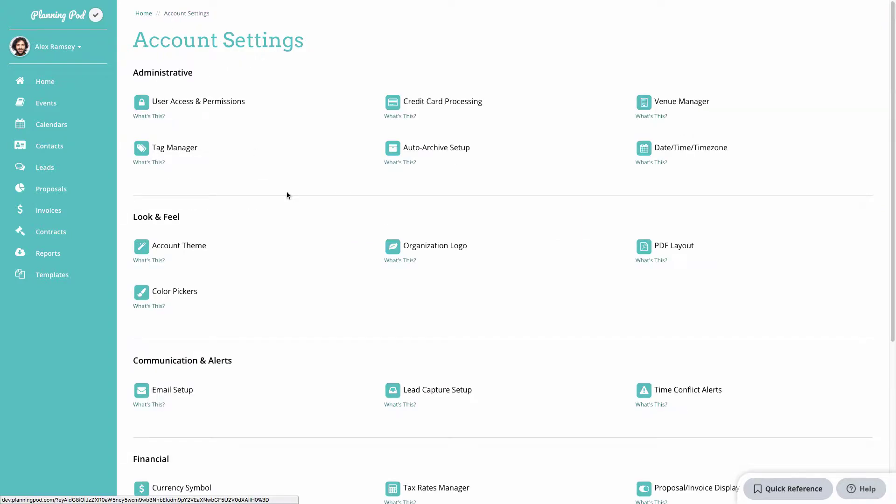
scroll(392, 265, "down", 5)
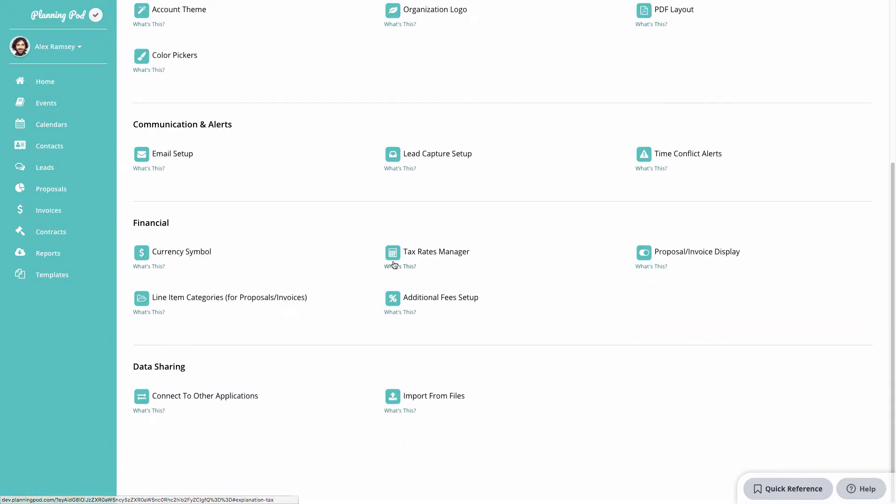
left_click(256, 299)
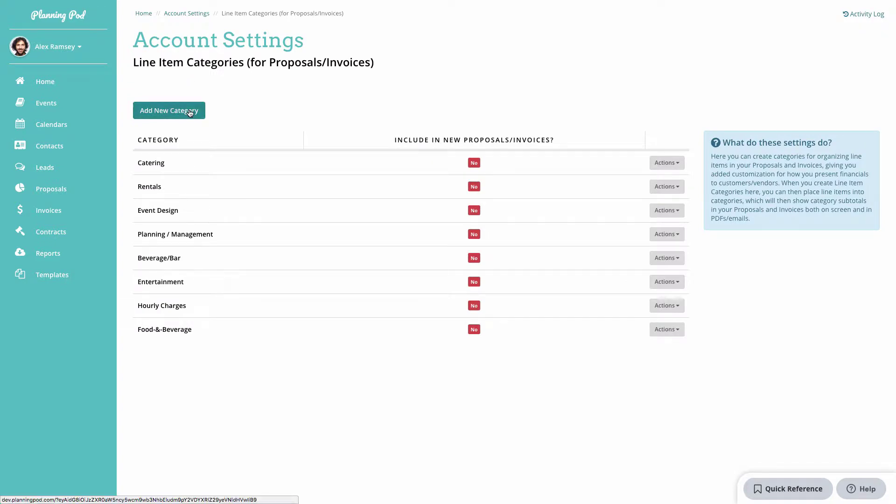
left_click(180, 14)
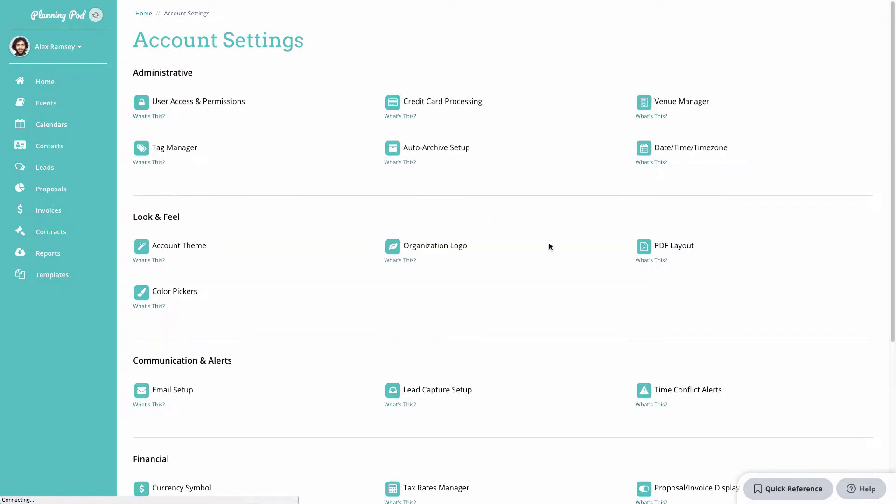
scroll(594, 278, "down", 5)
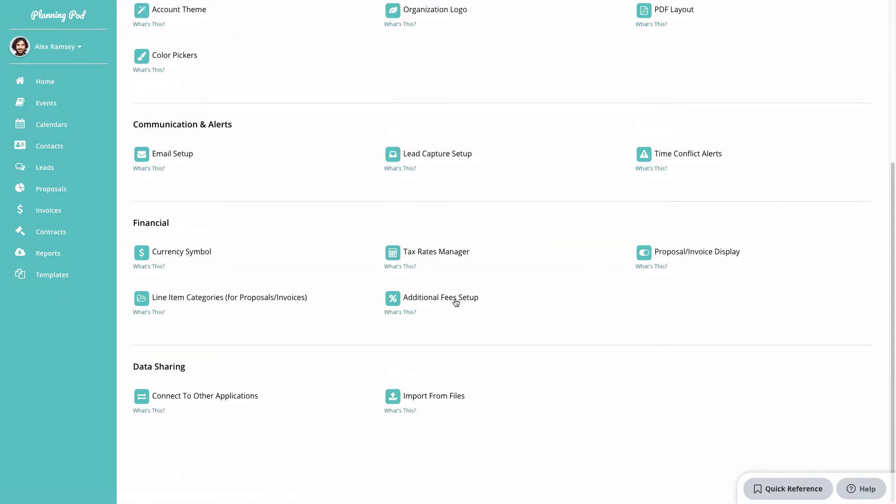
left_click(456, 301)
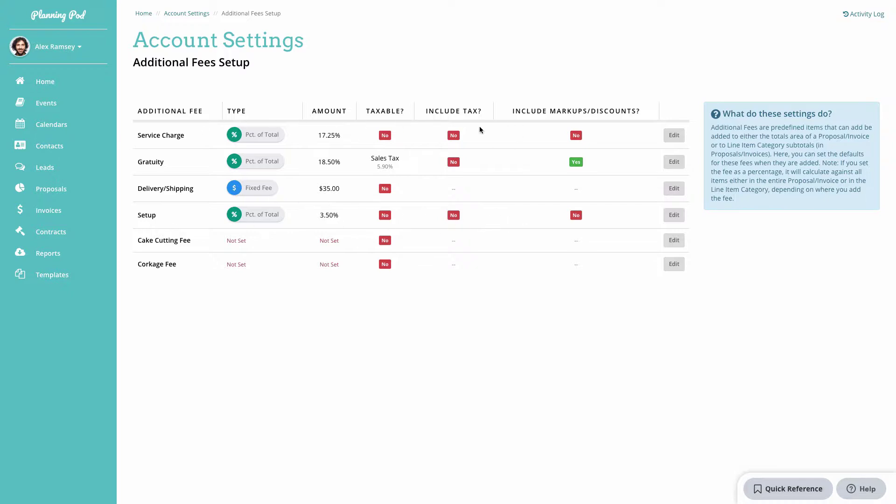
left_click(198, 13)
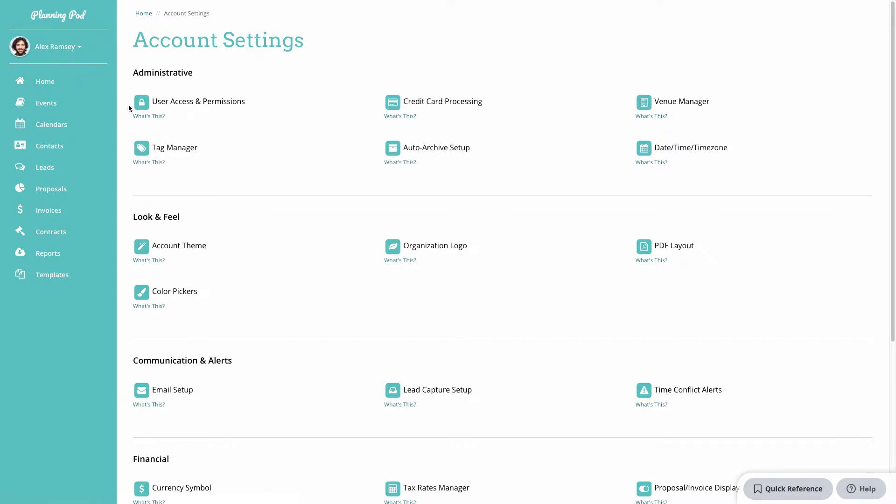
Open the Meetings/Seminars Proposal template from Proposals & Invoice Templates
left_click(72, 279)
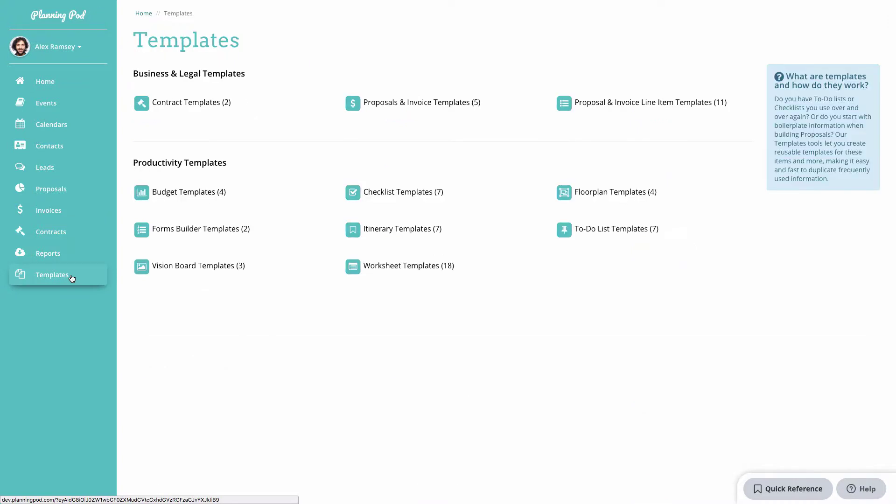
left_click(429, 107)
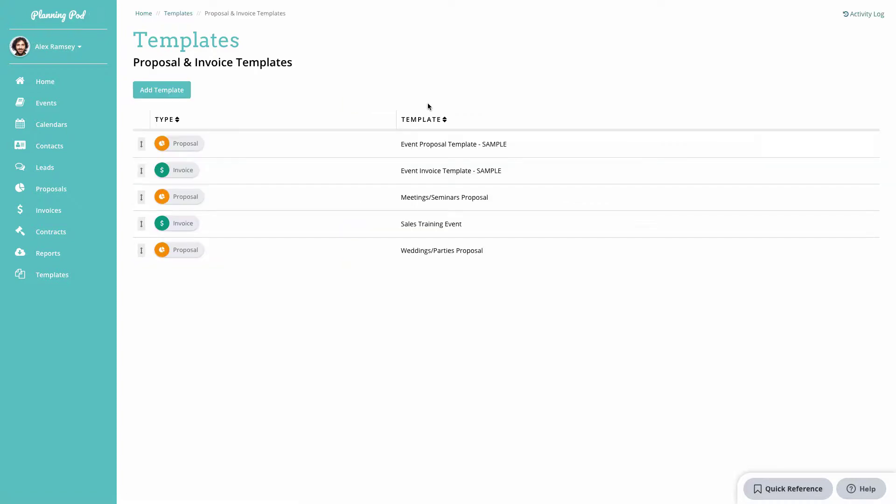
left_click(189, 202)
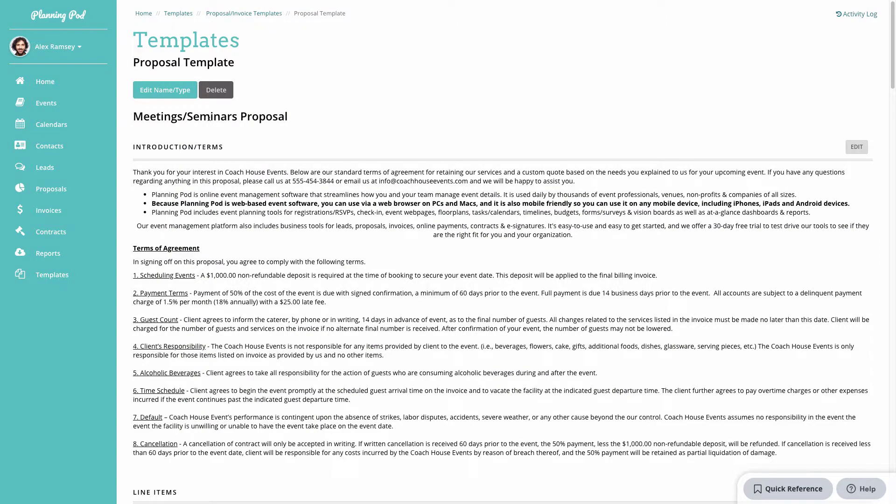
Scroll through the template's terms, line items and gallery, then go to the Proposals list
scroll(721, 141, "down", 8)
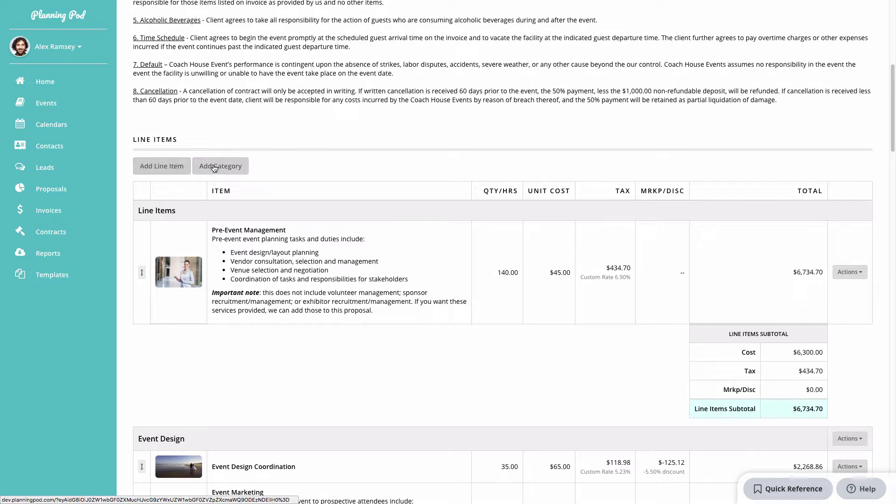
scroll(570, 225, "down", 1)
scroll(571, 225, "down", 8)
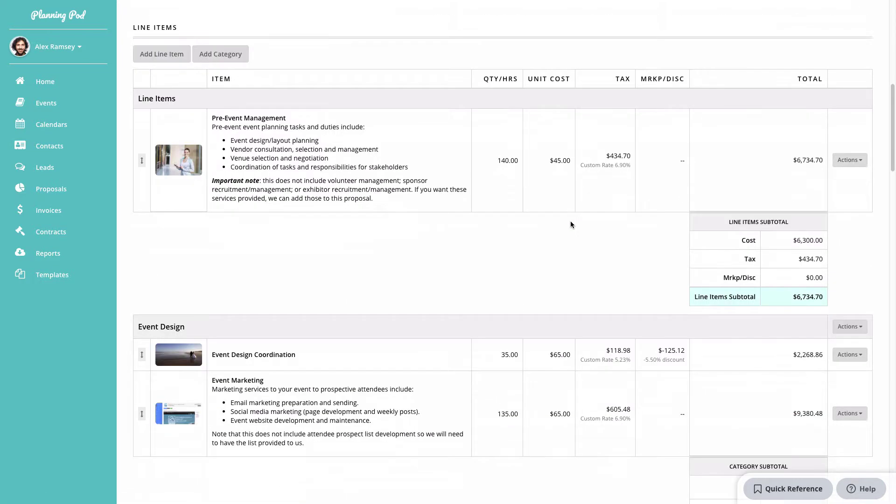
scroll(571, 225, "down", 13)
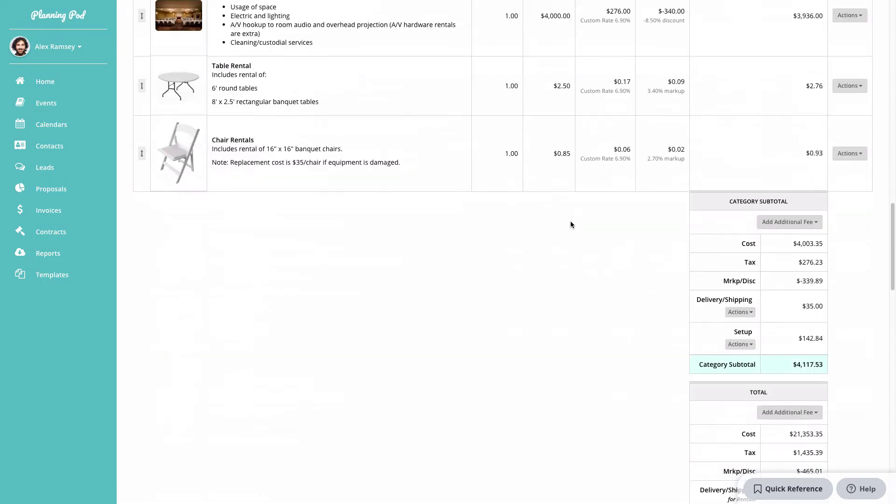
scroll(570, 225, "down", 2)
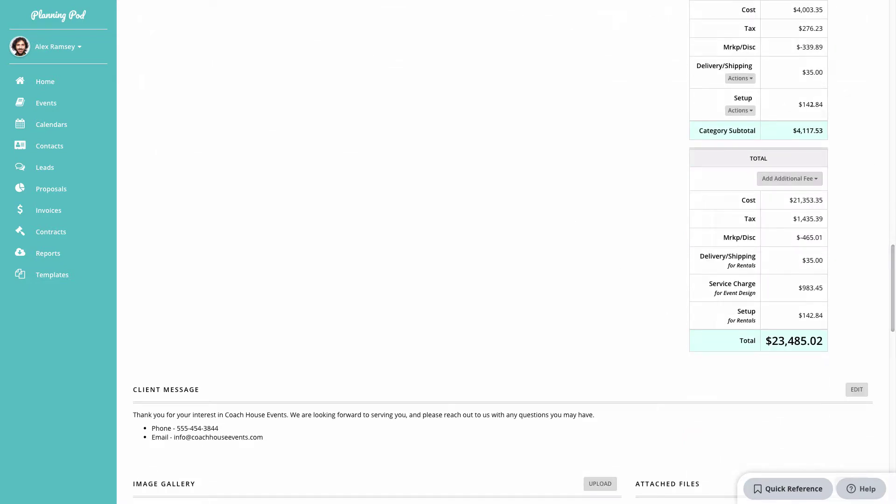
scroll(763, 264, "down", 8)
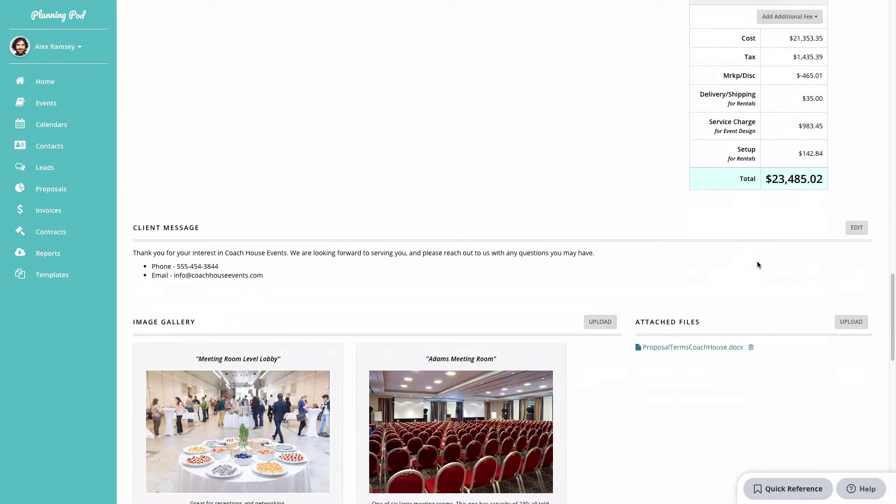
scroll(756, 264, "down", 10)
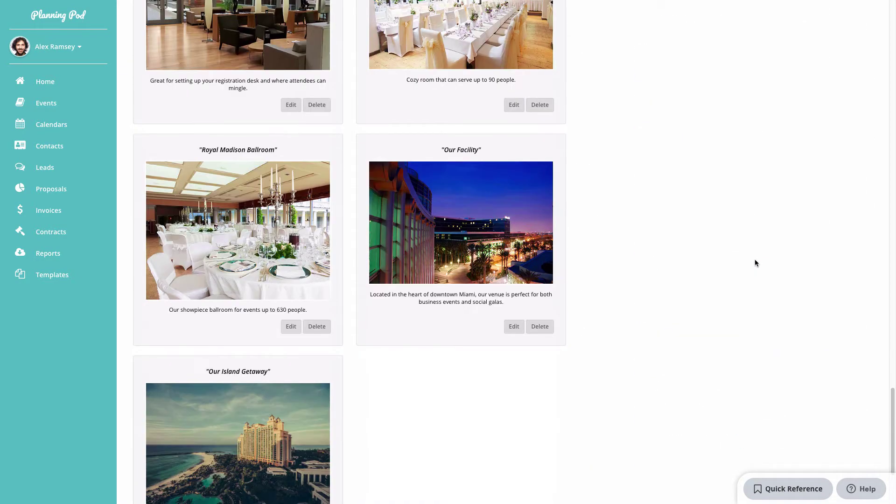
scroll(755, 259, "up", 7)
scroll(752, 258, "up", 20)
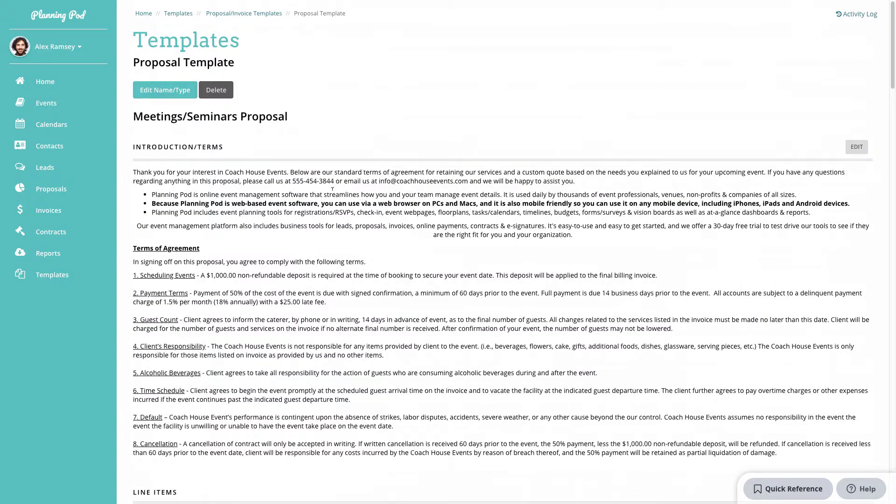
left_click(46, 192)
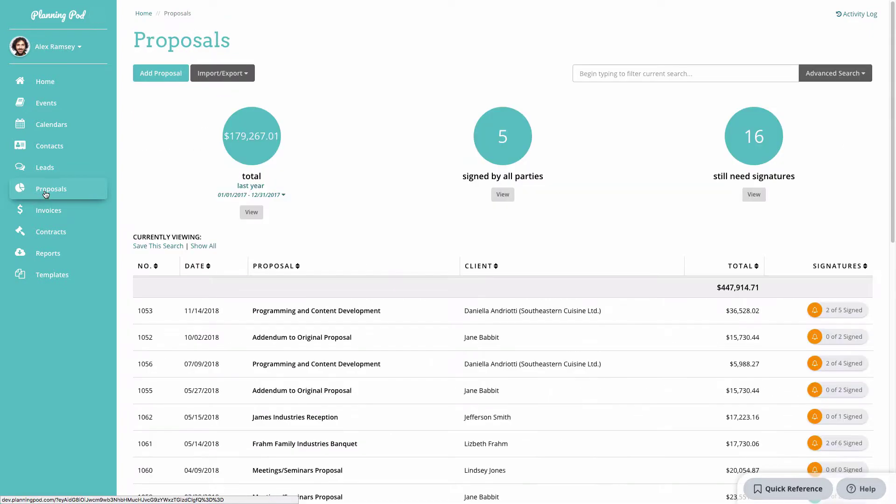
Import the Meetings/Seminars Proposal template as new proposal No. 1063 ($23,485.02) and scroll through it
left_click(241, 78)
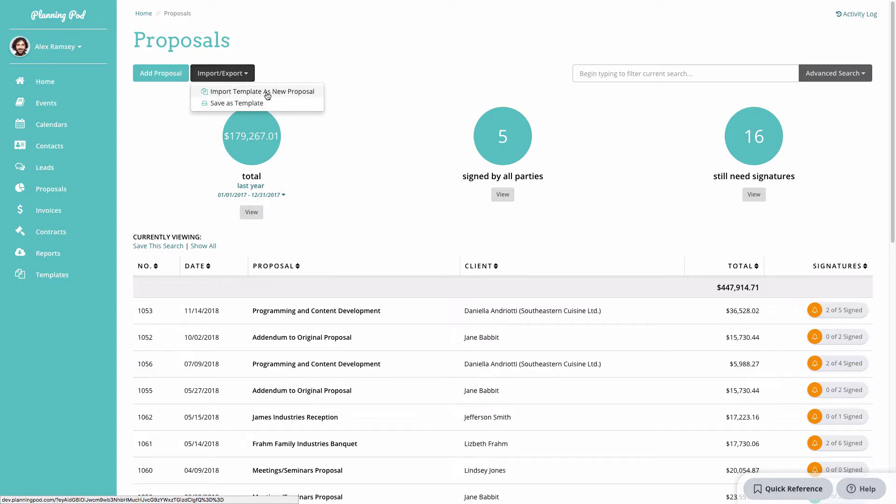
left_click(268, 96)
left_click(343, 72)
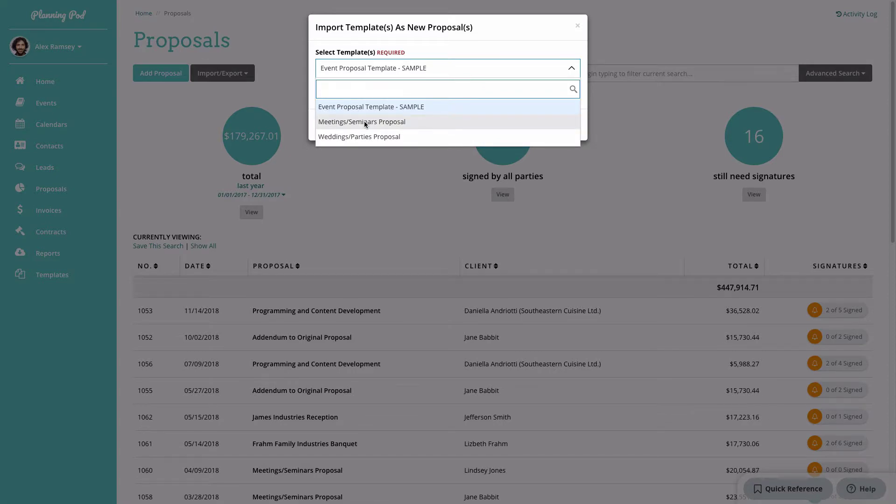
left_click(365, 122)
left_click(527, 122)
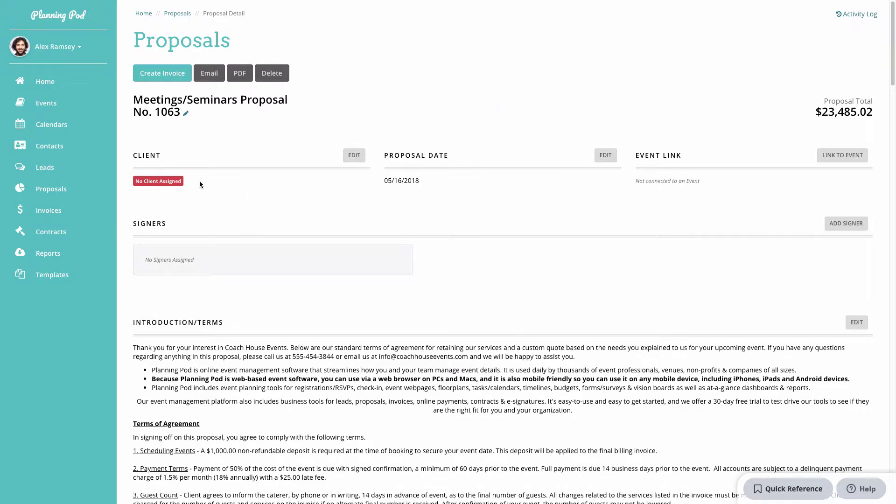
scroll(209, 192, "down", 15)
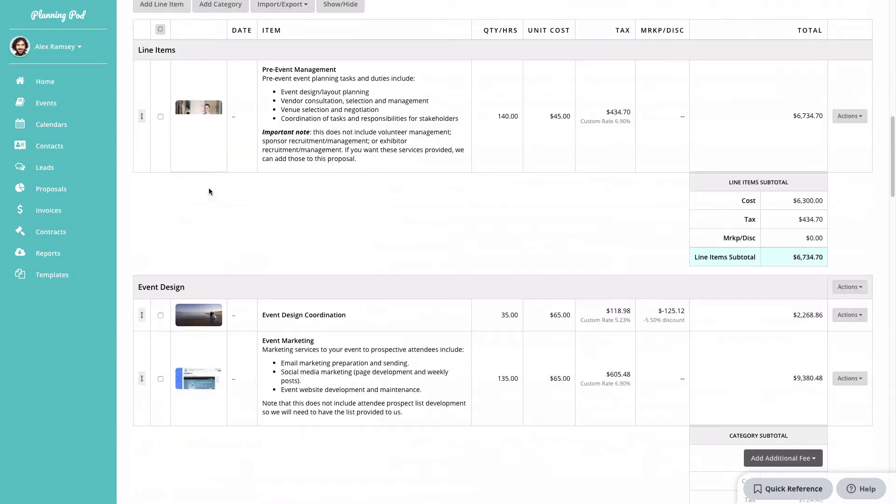
scroll(208, 188, "down", 4)
scroll(208, 187, "down", 5)
scroll(209, 188, "up", 15)
scroll(209, 187, "up", 15)
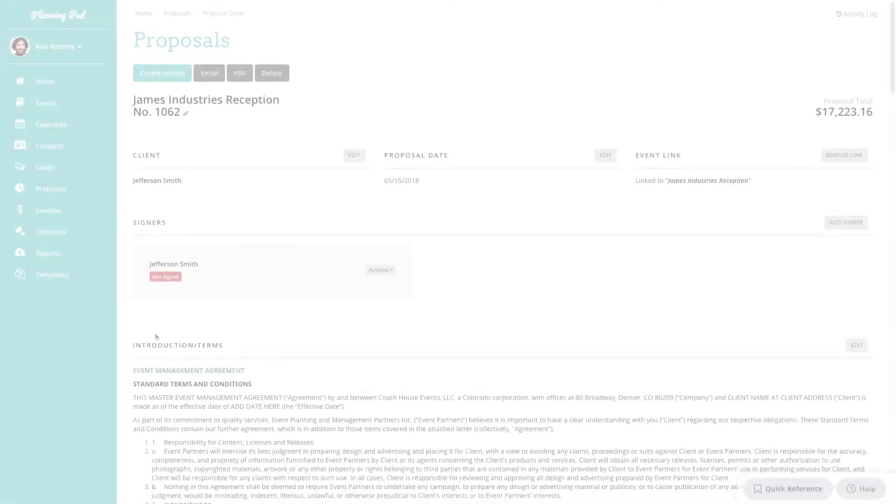
Start an email for proposal No. 1062 and add the Coach House Events contact as a recipient
left_click(210, 73)
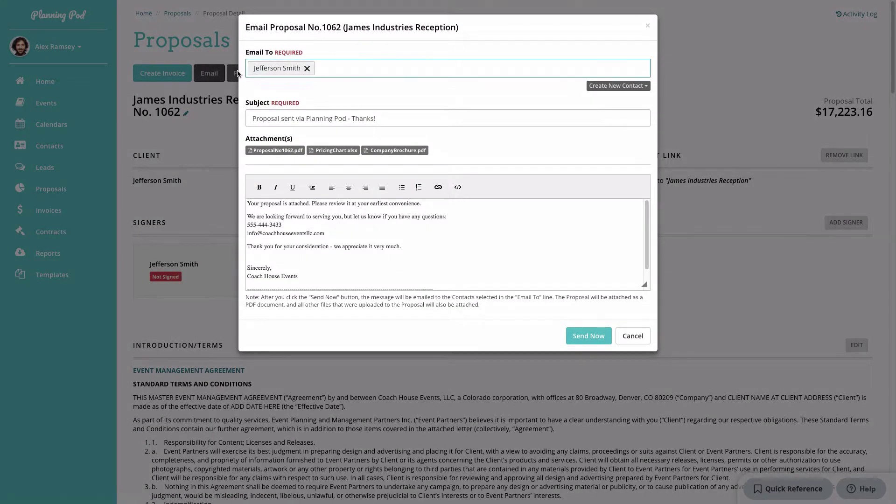
left_click(364, 68)
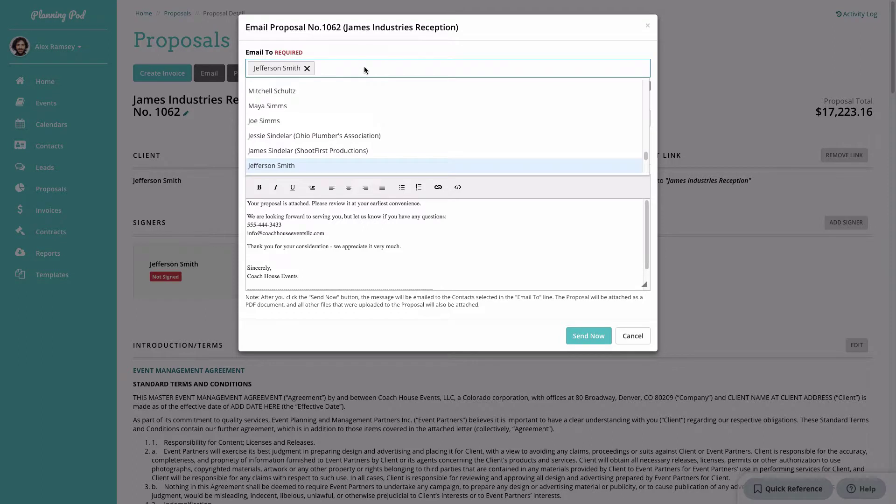
type("alex")
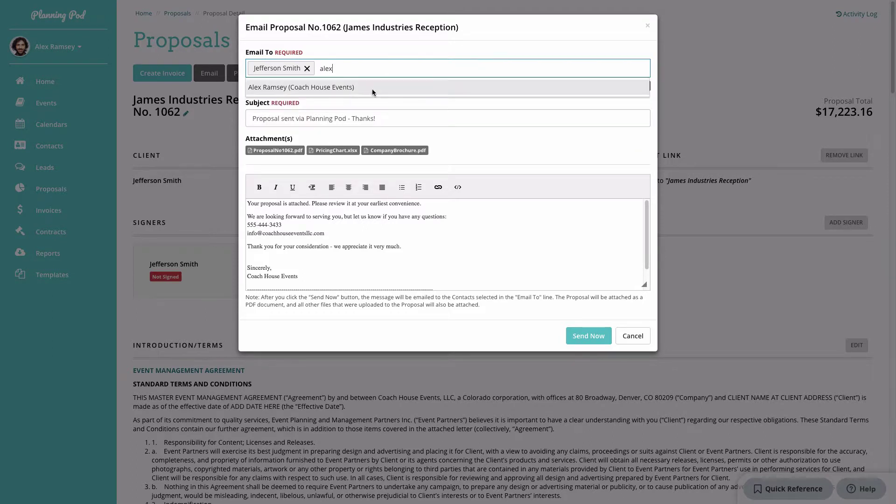
left_click(374, 88)
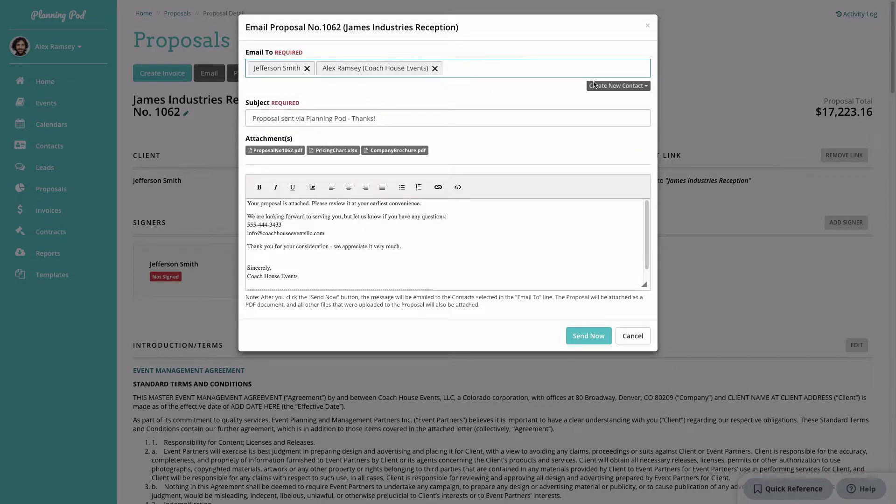
End the subject with 'for your interest', add a new message line, and send the email
left_click(361, 125)
key("BackSpace")
type("for your interest")
left_click(422, 204)
key("Return")
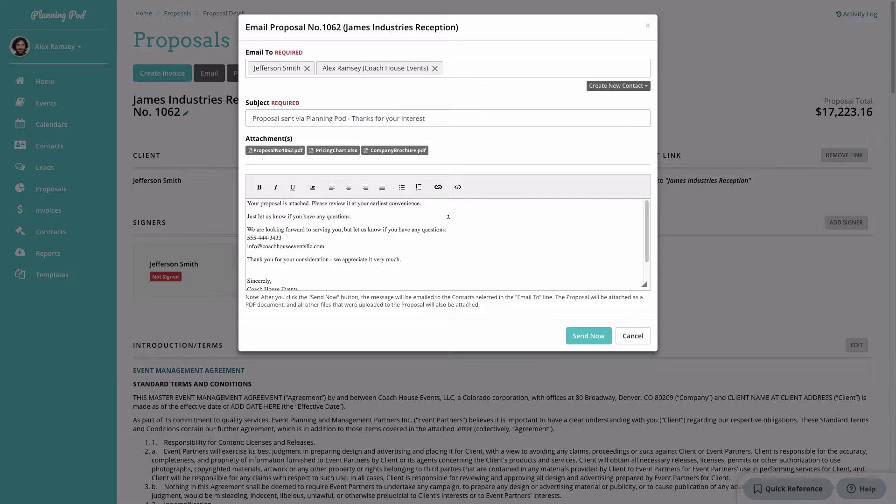
scroll(492, 273, "down", 1)
left_click(589, 340)
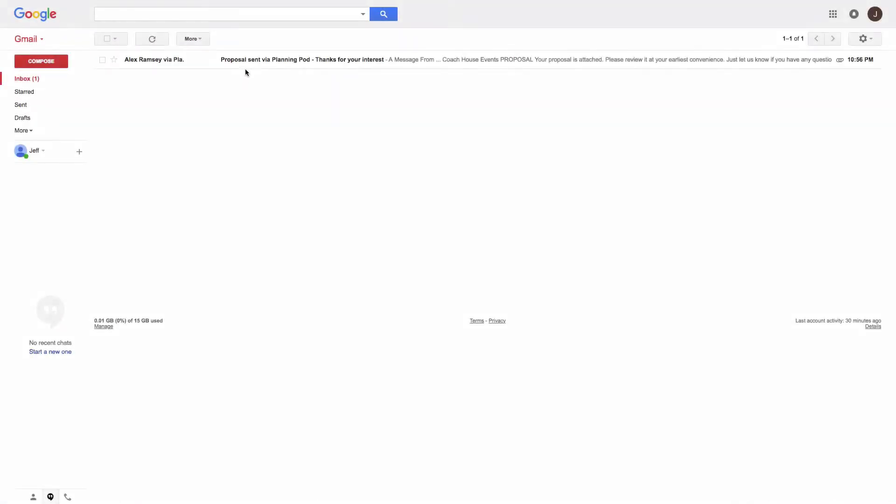
Open the proposal email in Gmail and scroll through all five pages of ProposalNo1062.pdf
left_click(304, 61)
scroll(396, 186, "down", 1)
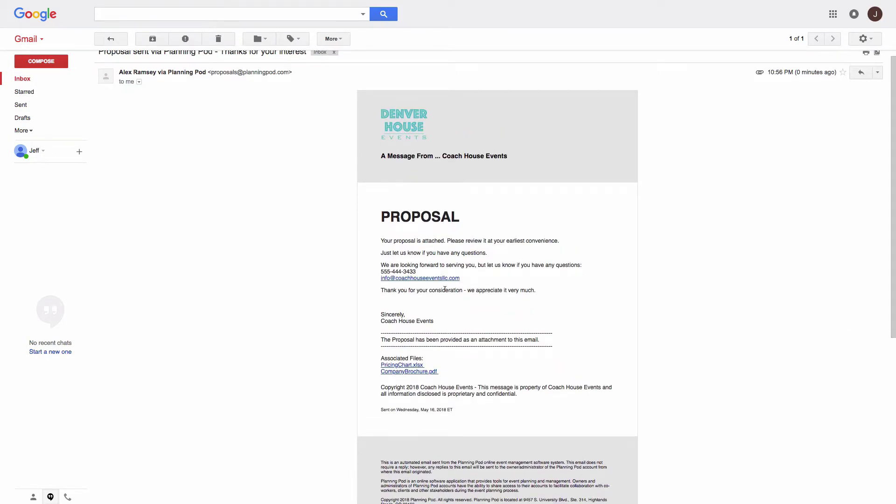
scroll(172, 353, "down", 5)
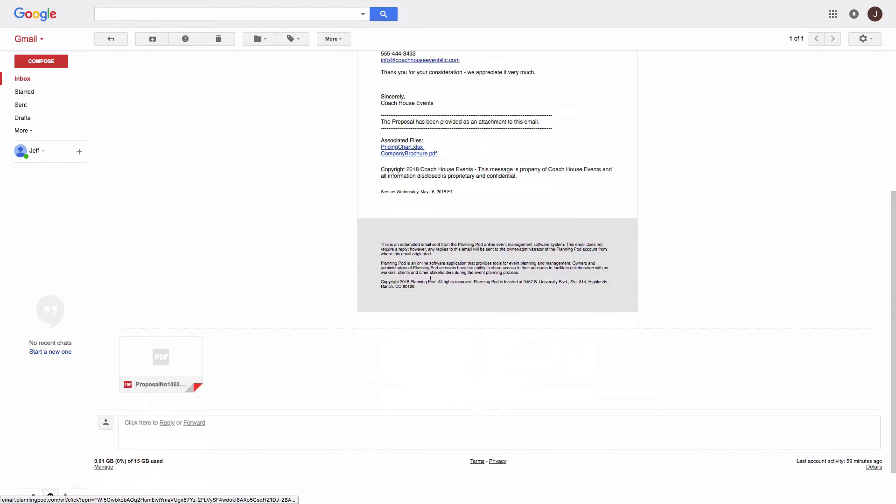
left_click(172, 354)
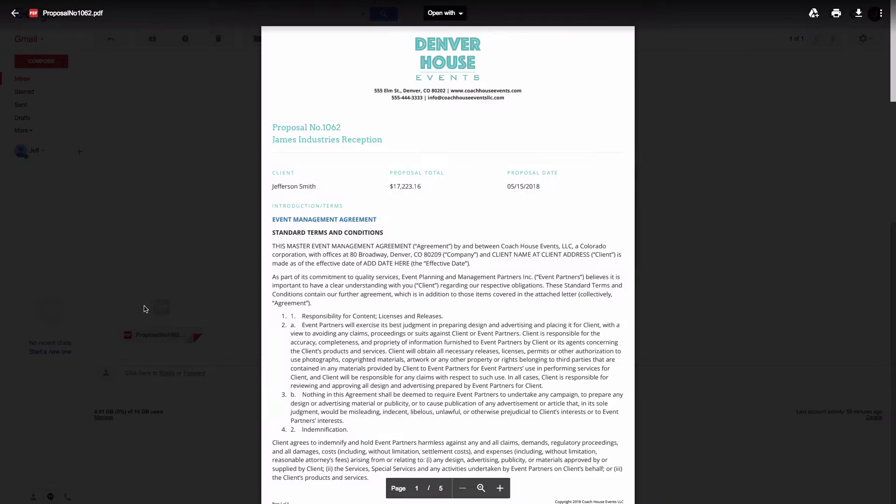
scroll(443, 238, "down", 6)
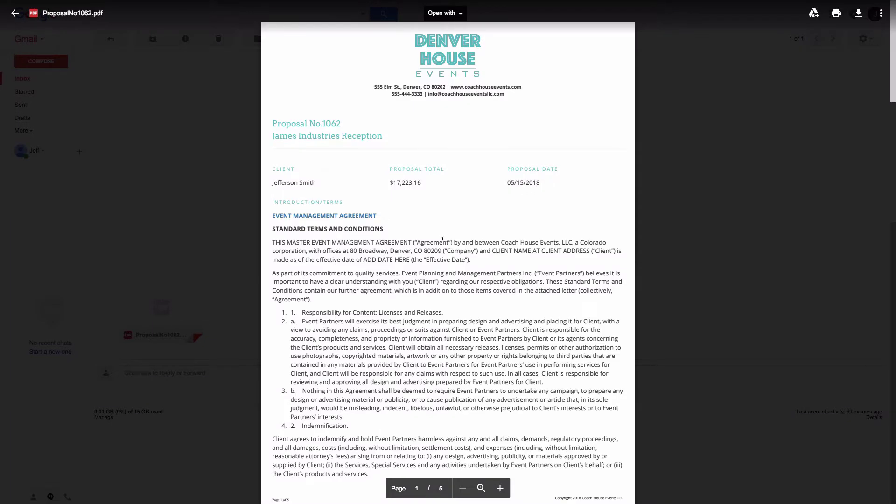
scroll(442, 238, "down", 13)
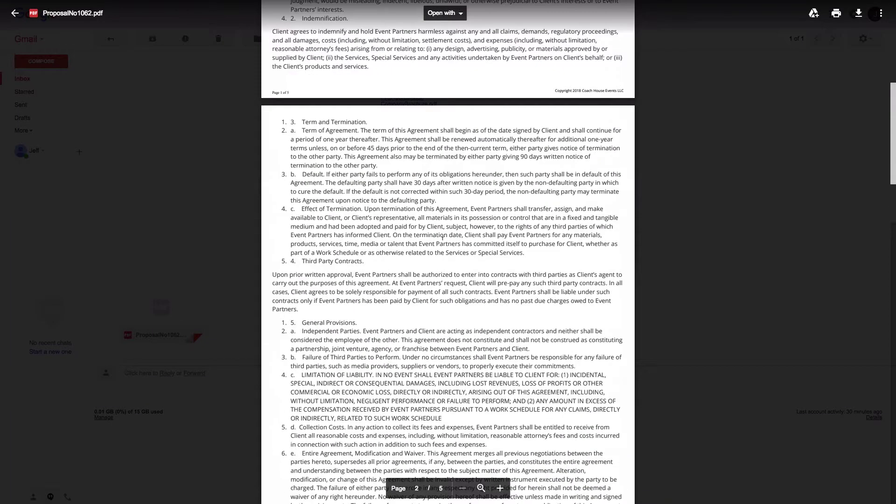
scroll(443, 238, "down", 7)
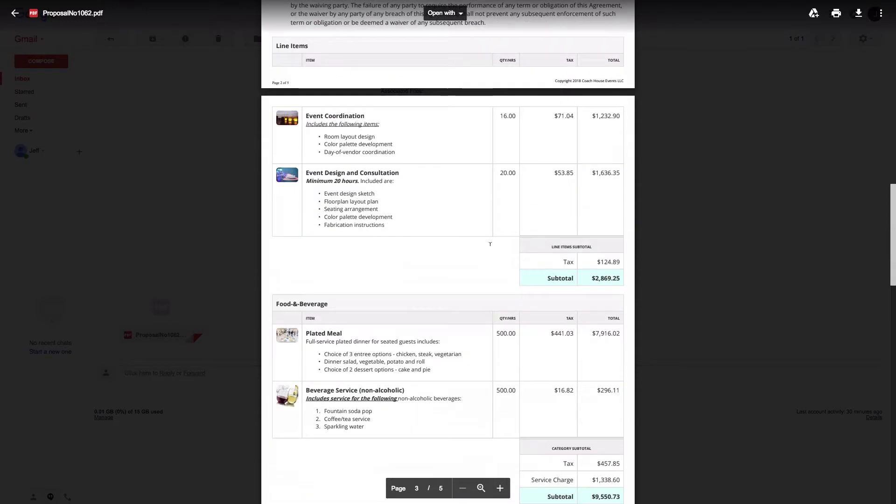
scroll(551, 256, "down", 7)
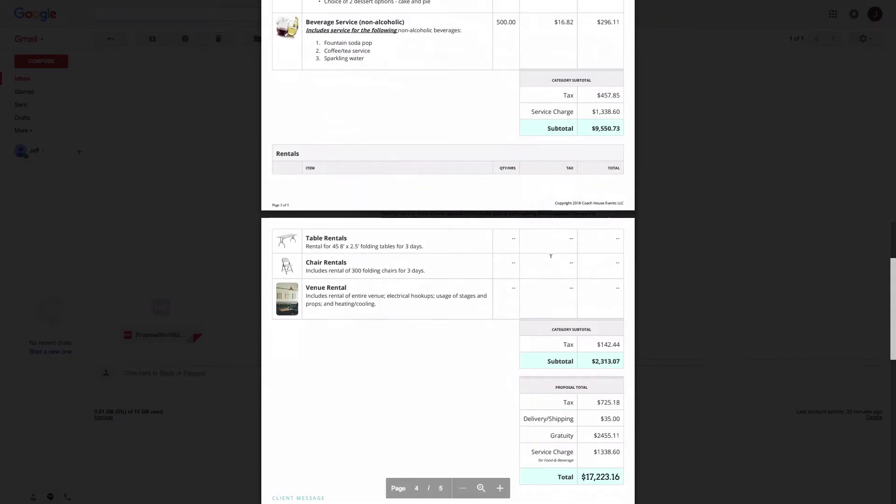
scroll(551, 257, "down", 6)
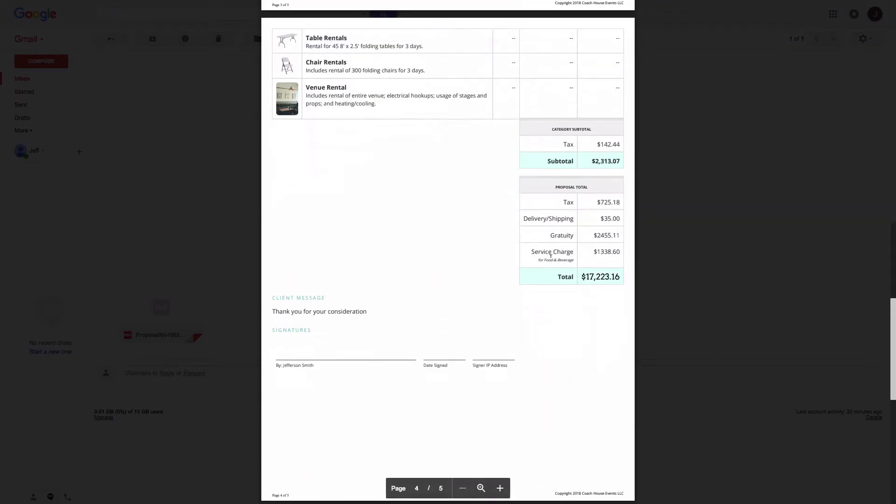
scroll(551, 259, "down", 6)
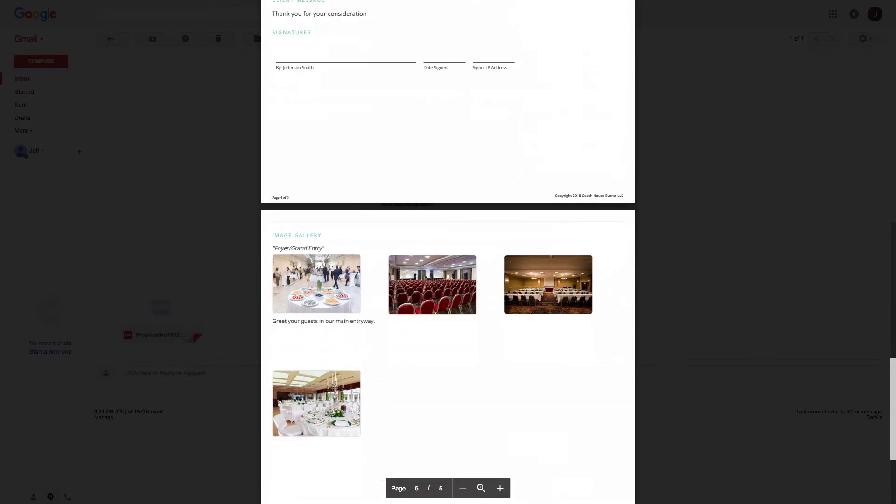
scroll(551, 256, "down", 1)
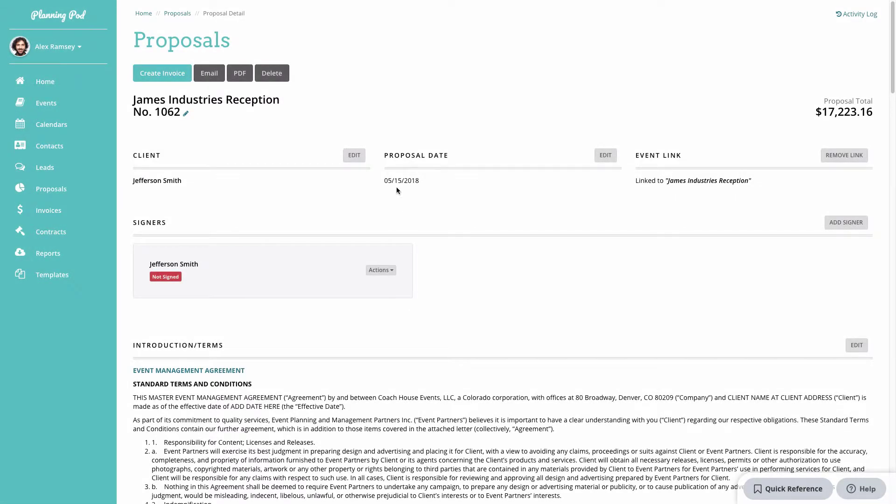
Download the No. 1062 PDF, then add the Coach House Events contact as a second, unsigned signer
left_click(240, 78)
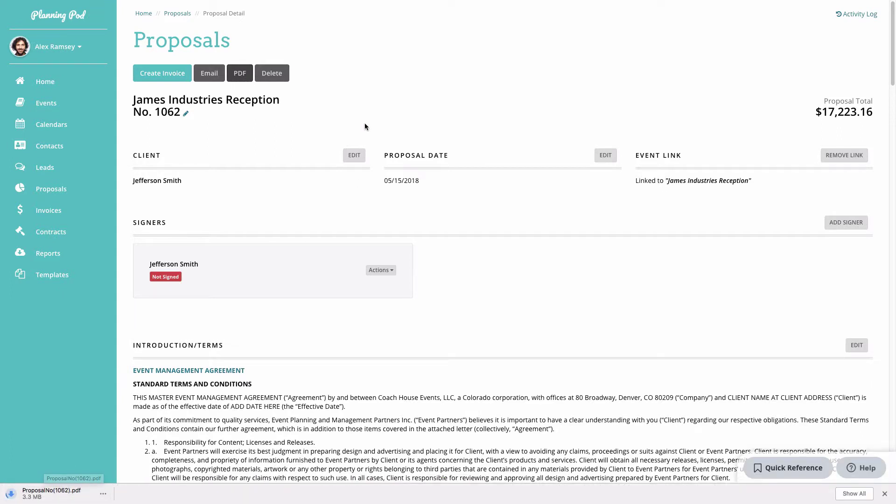
left_click(885, 494)
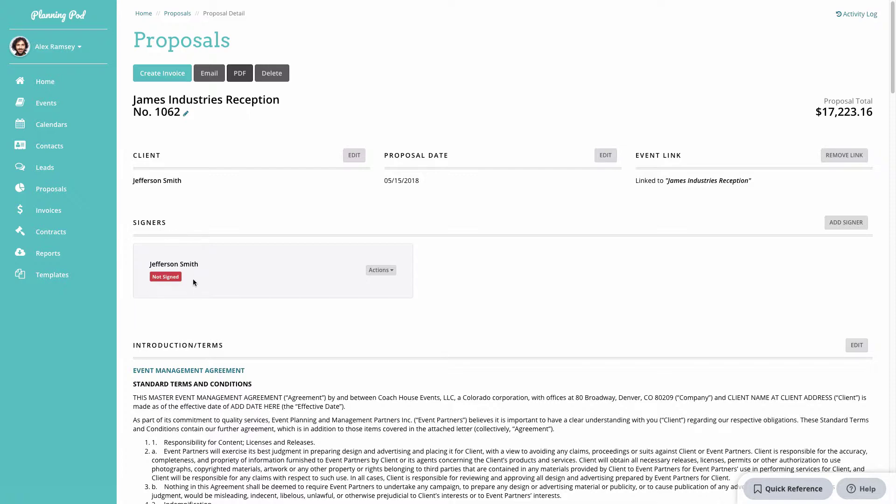
left_click(845, 224)
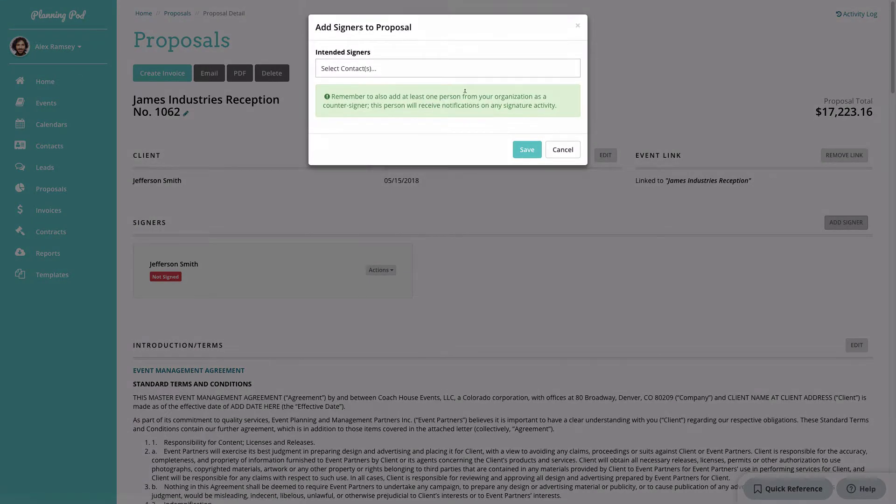
left_click(438, 69)
scroll(436, 98, "down", 4)
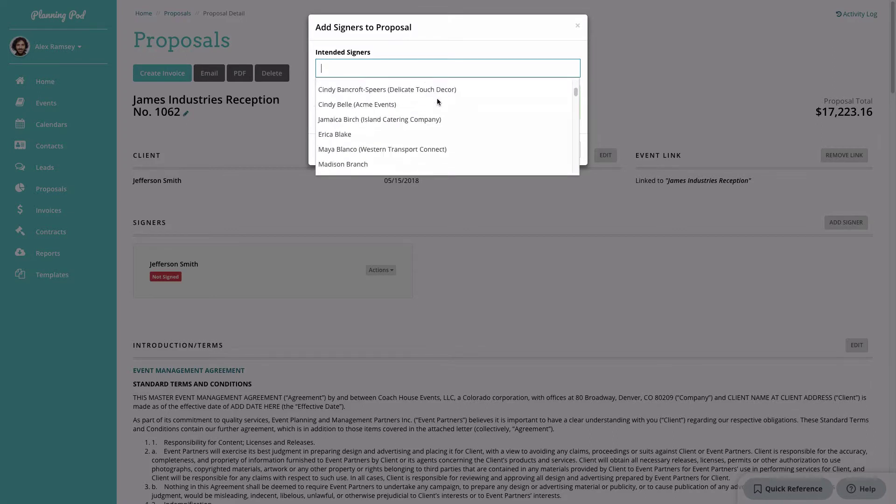
left_click(433, 64)
type("alex")
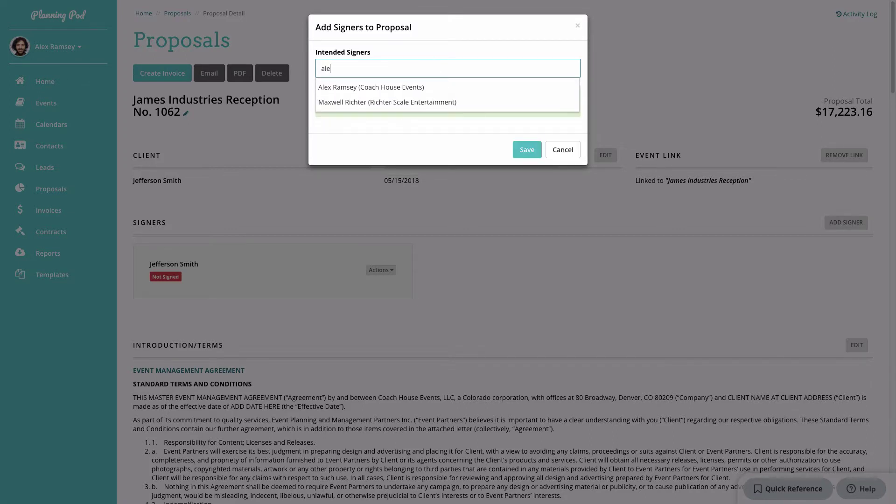
left_click(439, 87)
left_click(530, 149)
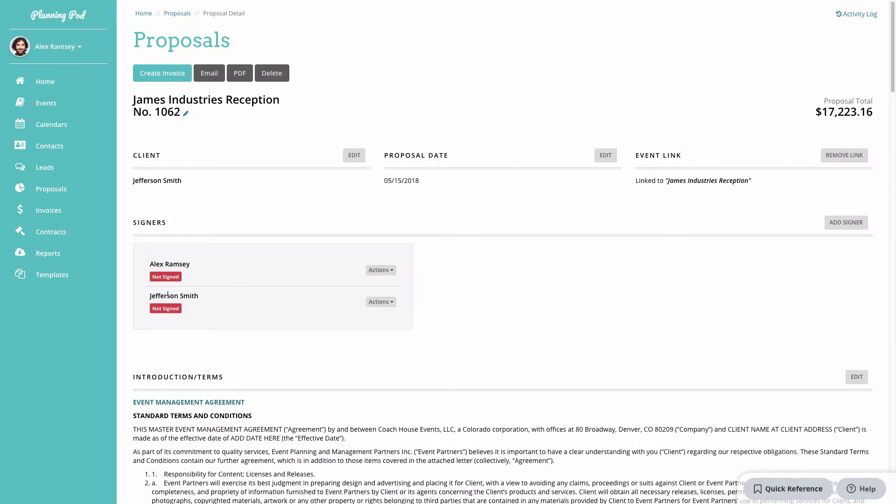
left_click(380, 272)
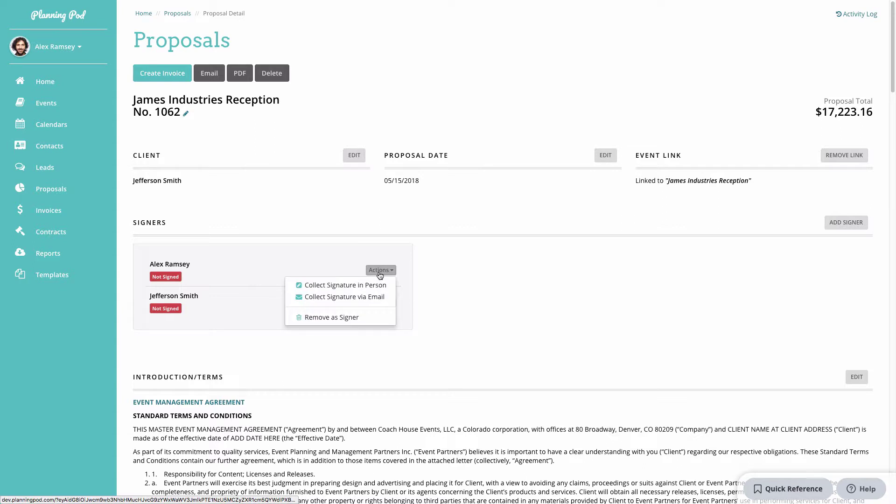
Email the client a signature request and start in-person signing for the Coach House Events signer
left_click(386, 306)
left_click(381, 302)
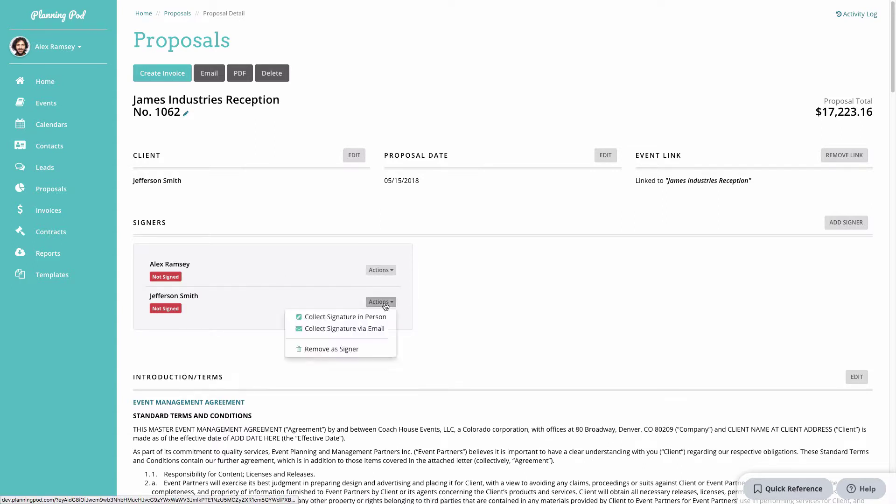
left_click(380, 328)
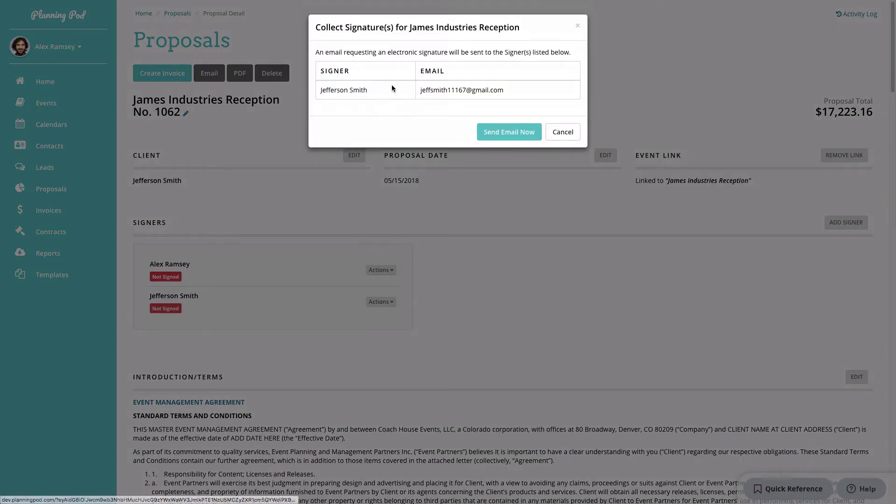
left_click(499, 134)
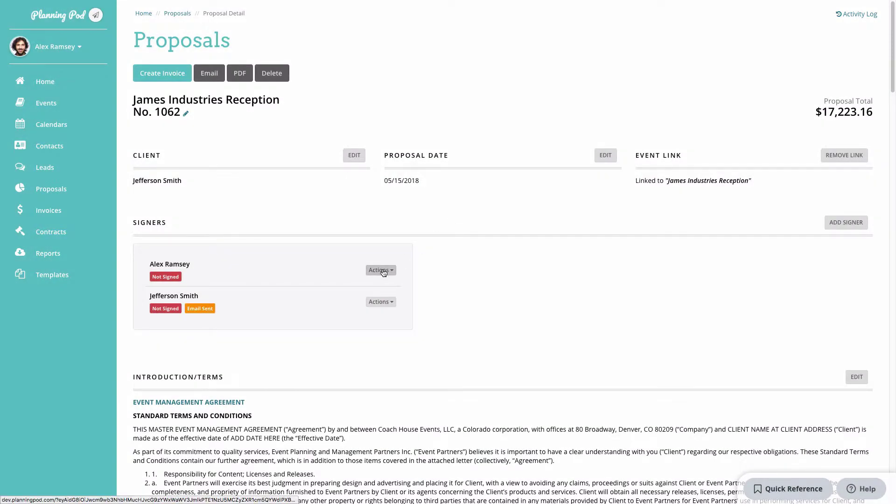
left_click(382, 270)
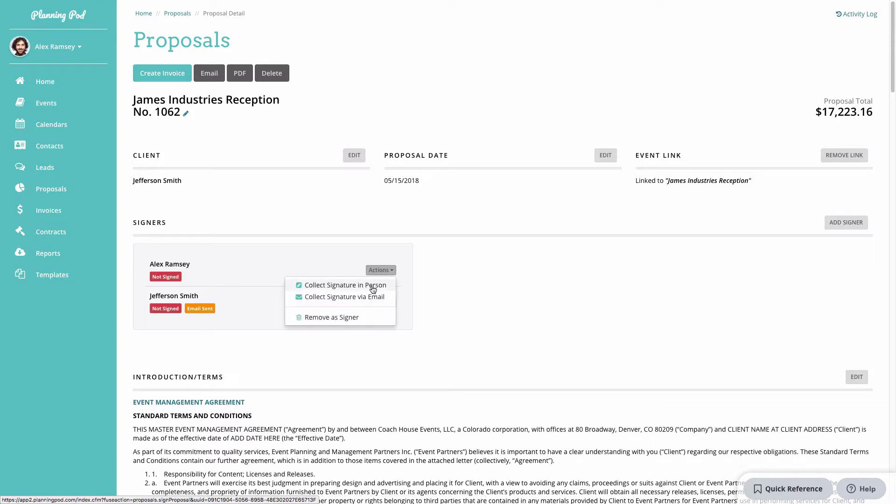
left_click(372, 286)
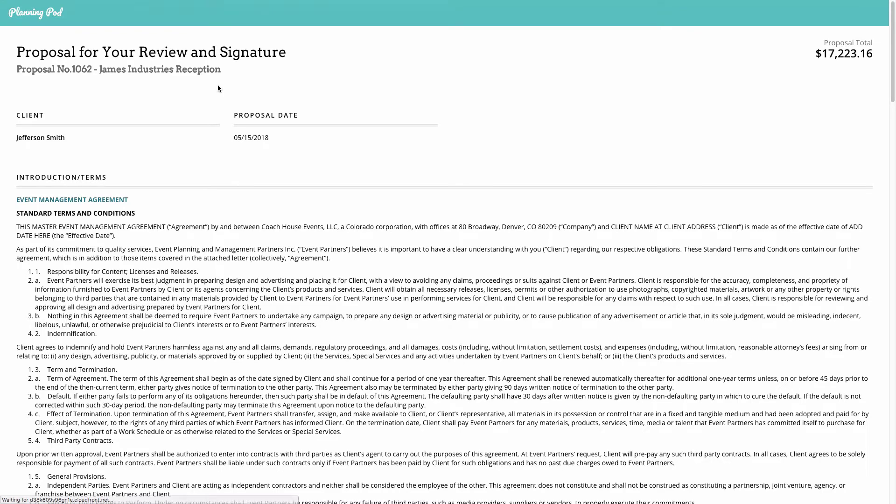
Scroll to the signature form and tick the identity and legally-binding consent checkboxes
mouse_move(213, 3)
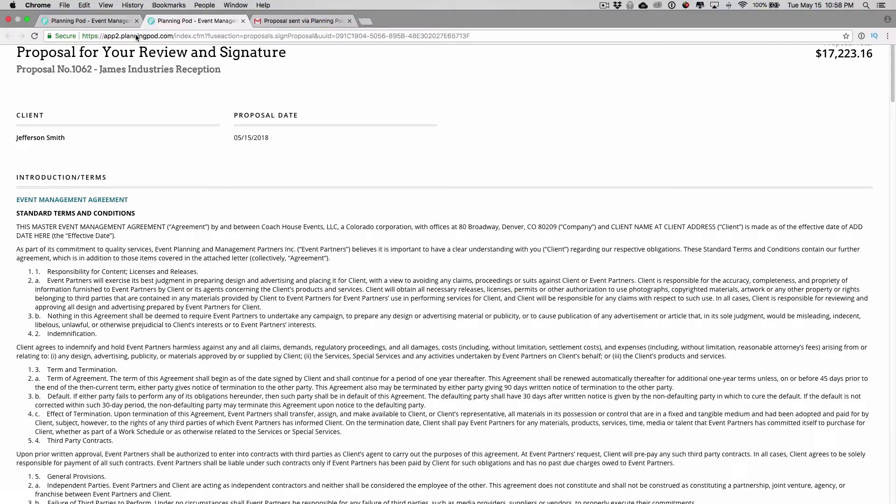
scroll(144, 124, "down", 5)
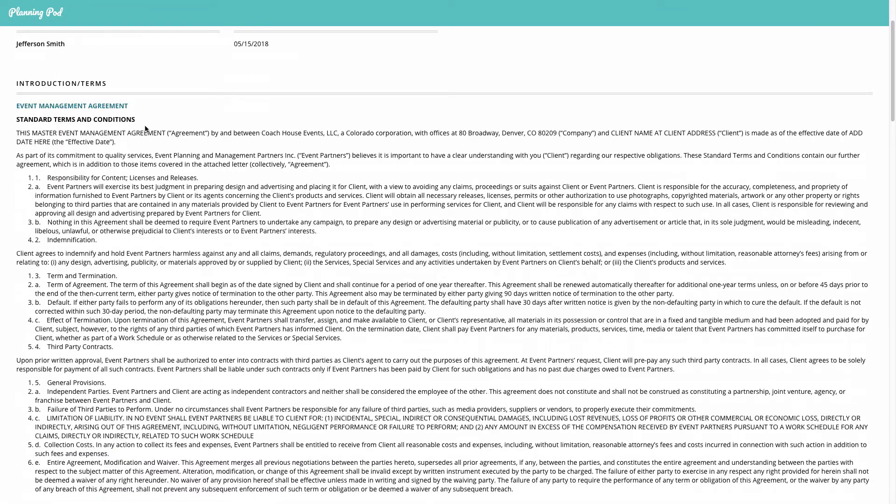
scroll(145, 124, "down", 6)
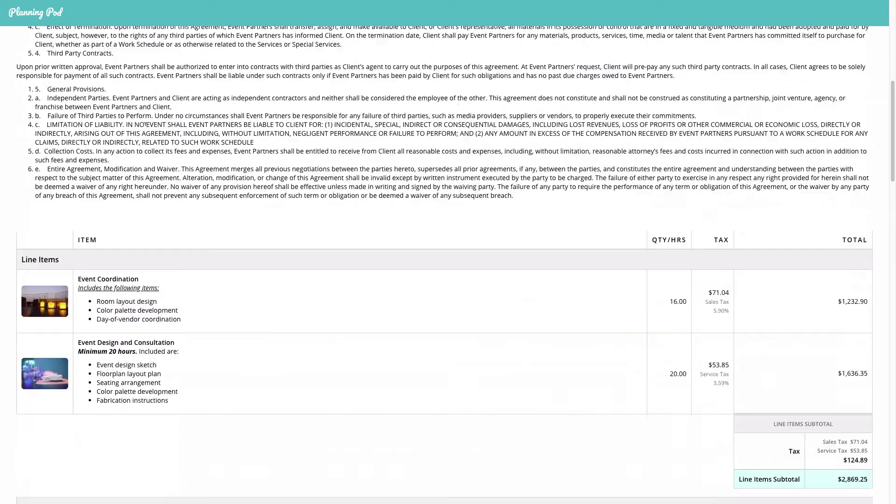
scroll(235, 281, "down", 3)
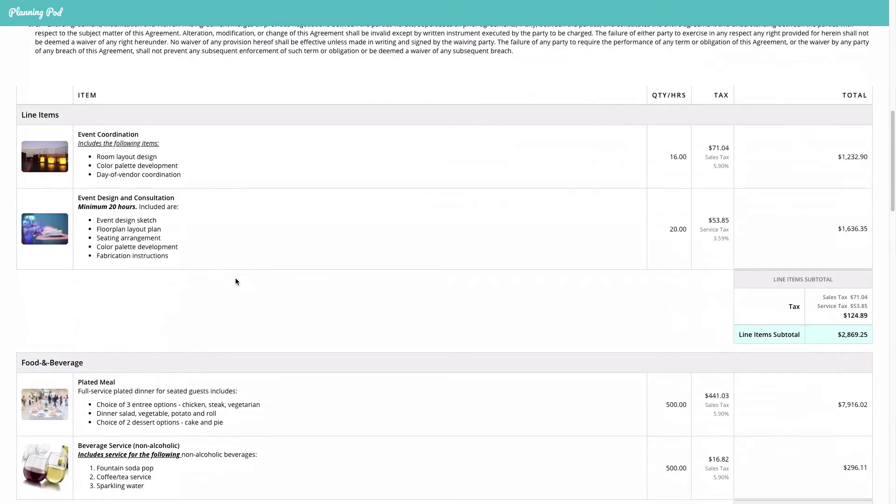
scroll(235, 282, "down", 3)
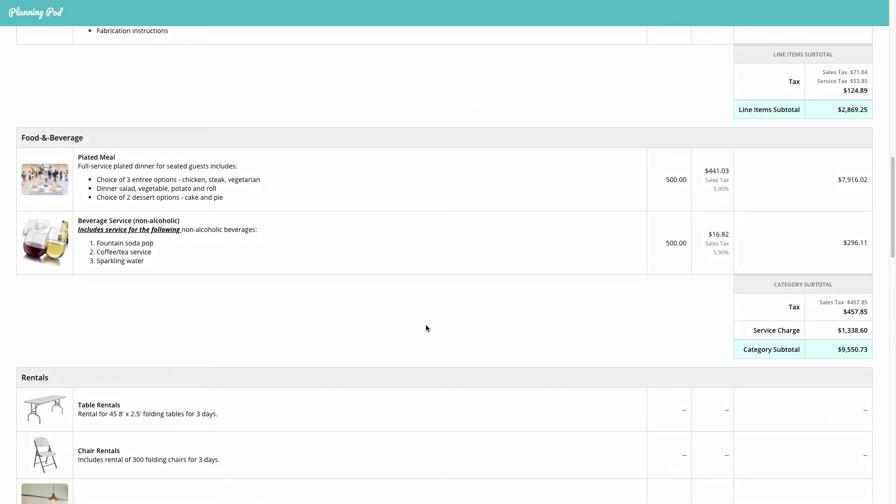
scroll(426, 324, "down", 4)
scroll(489, 315, "down", 4)
scroll(489, 316, "down", 8)
scroll(489, 318, "down", 8)
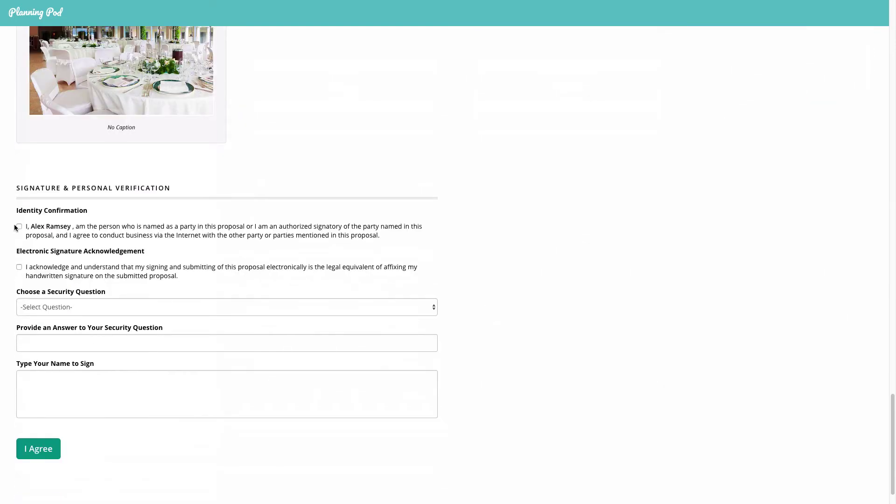
left_click(19, 268)
left_click(35, 307)
Choose the mother's middle name security question, enter the answer and signer's name, agree, and return to the proposal tab
left_click(47, 324)
left_click(54, 336)
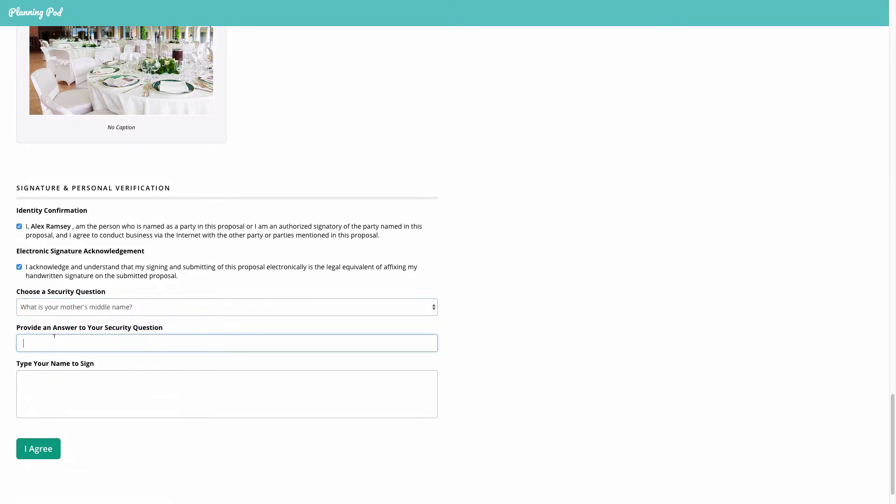
left_click(55, 376)
left_click(46, 443)
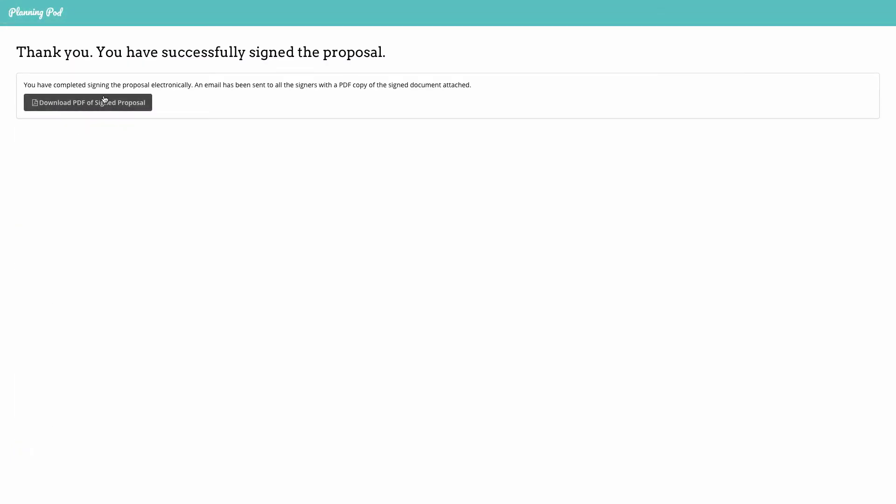
mouse_move(126, 4)
left_click(99, 22)
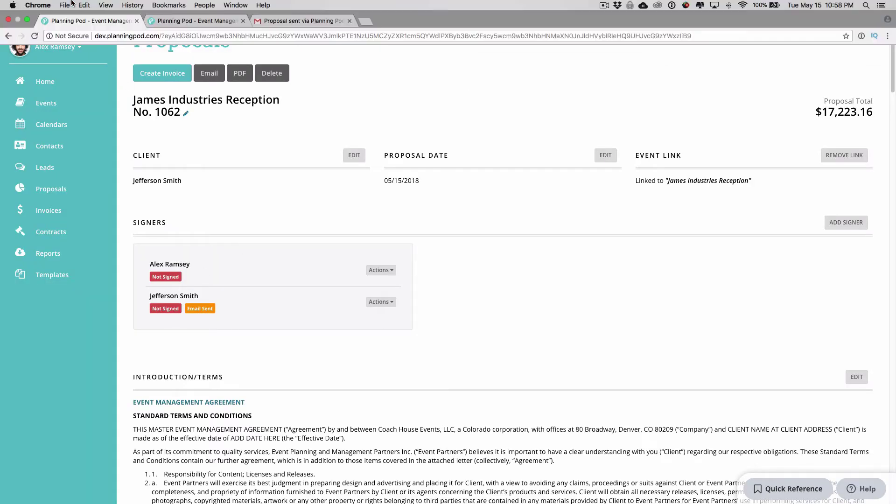
Refresh the proposal page, then follow the Gmail signature request email to the proposal's signing page
left_click(35, 36)
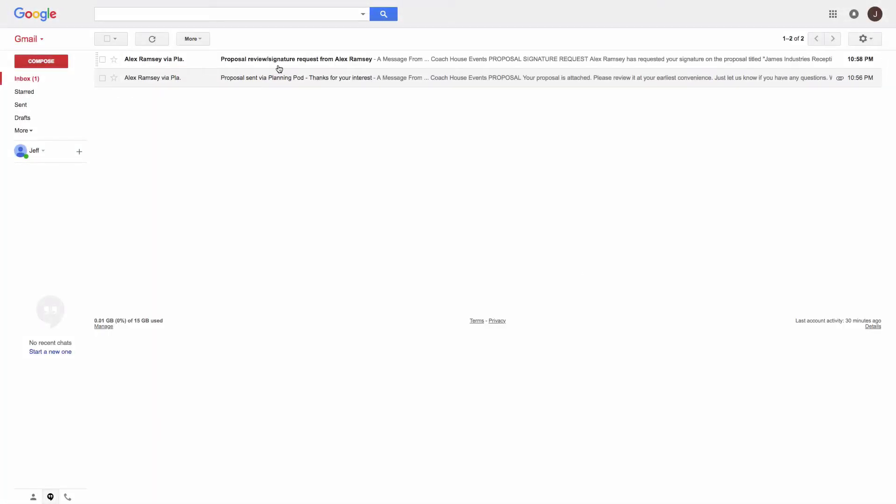
left_click(263, 59)
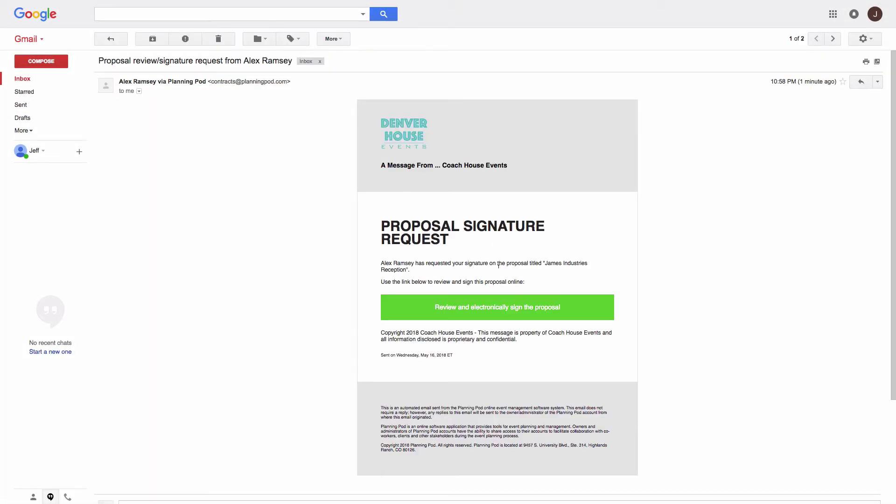
left_click(516, 311)
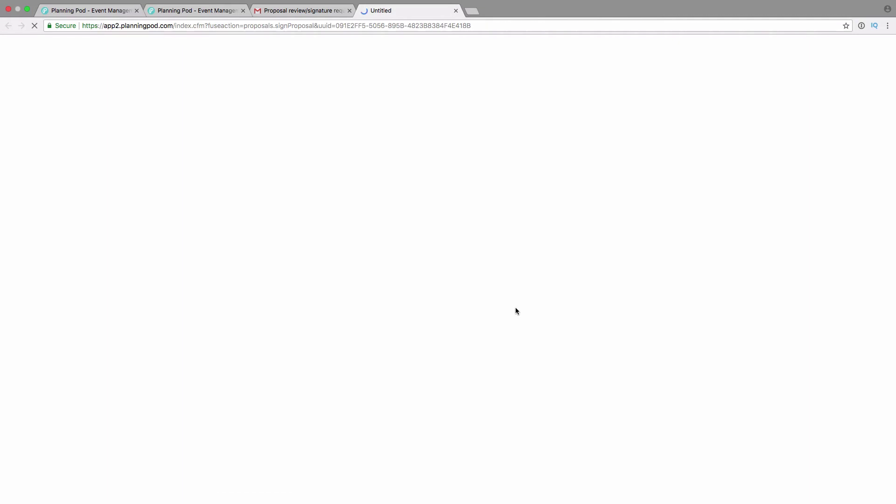
Scroll down the client's signing page for Proposal No. 1062 to reach the signature form
scroll(516, 307, "down", 15)
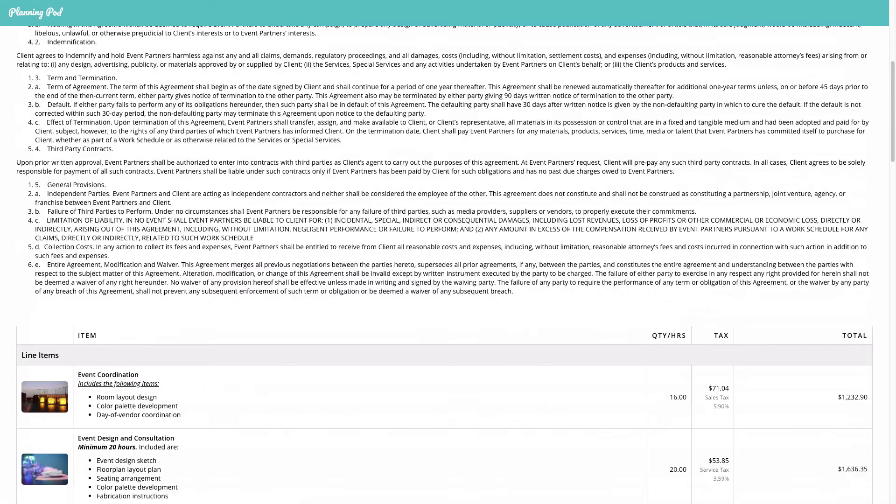
scroll(262, 252, "down", 20)
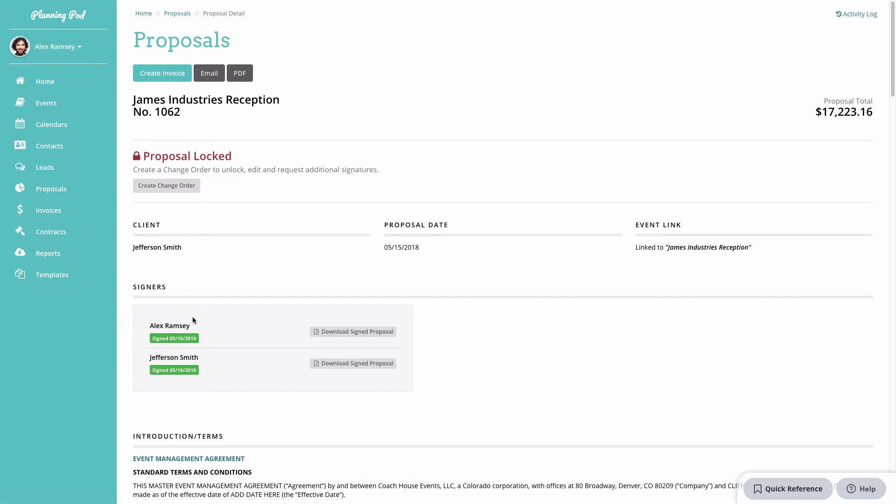
Create change order 'Update headcount and other changes' with description 'Change headcounts to 56.'
left_click(174, 188)
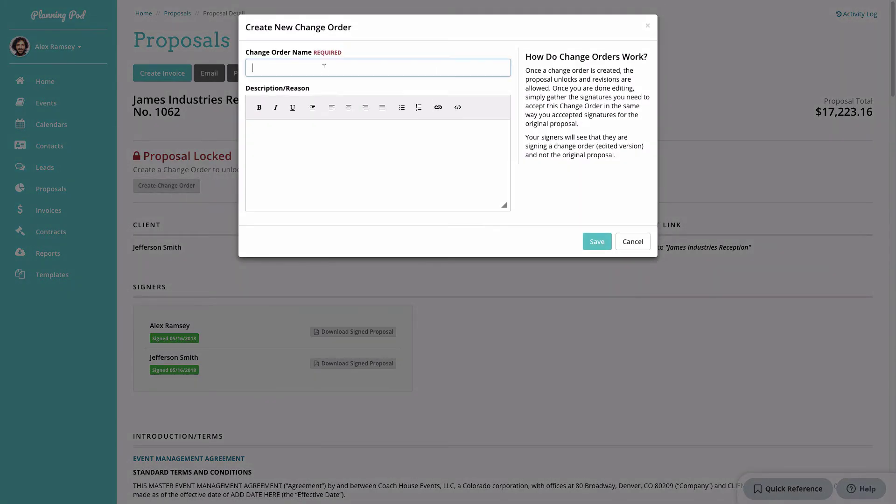
type("Update headcount and other changes")
key("Tab")
type("Change headcounts to 56")
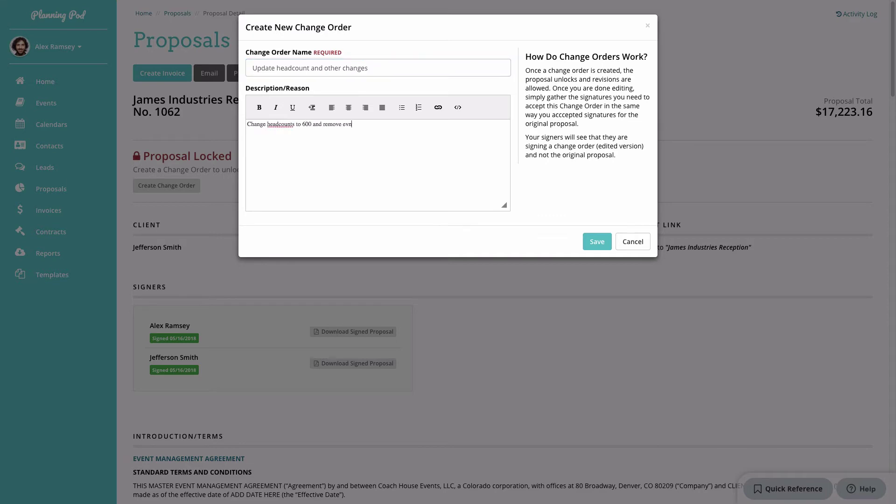
type(".")
left_click(597, 242)
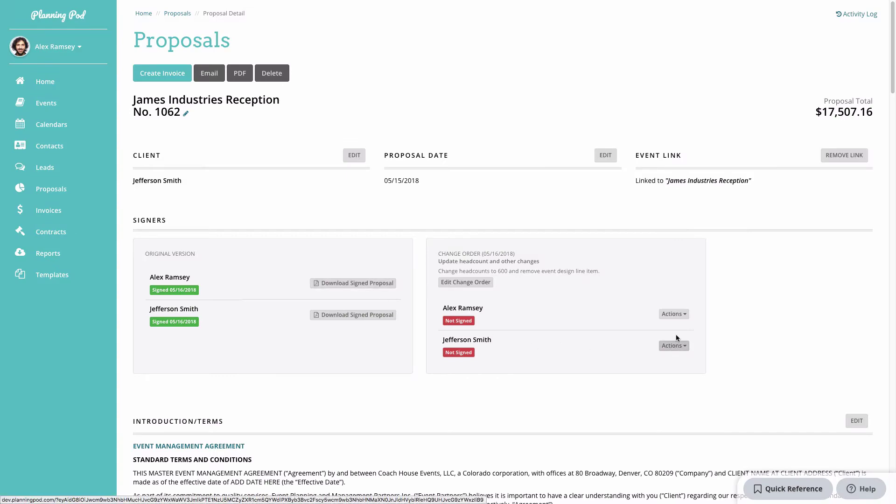
Send the client a change order signature request via Collect Signature via Email
left_click(674, 346)
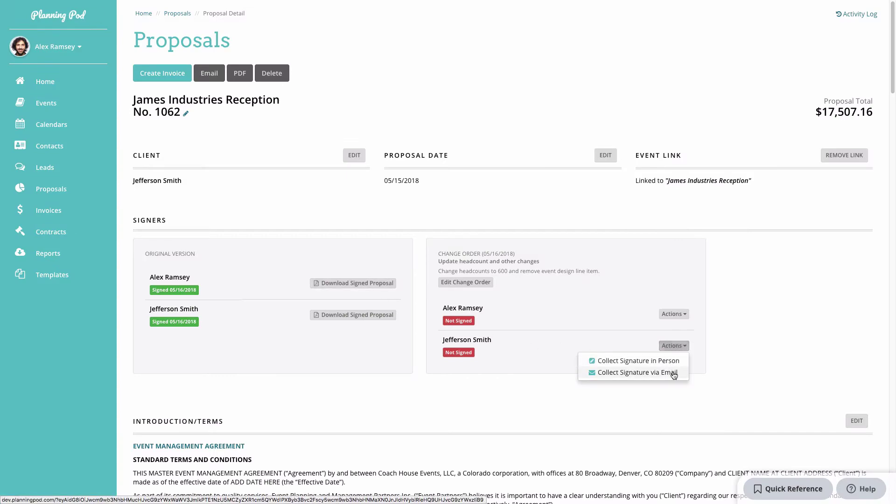
left_click(674, 373)
left_click(525, 134)
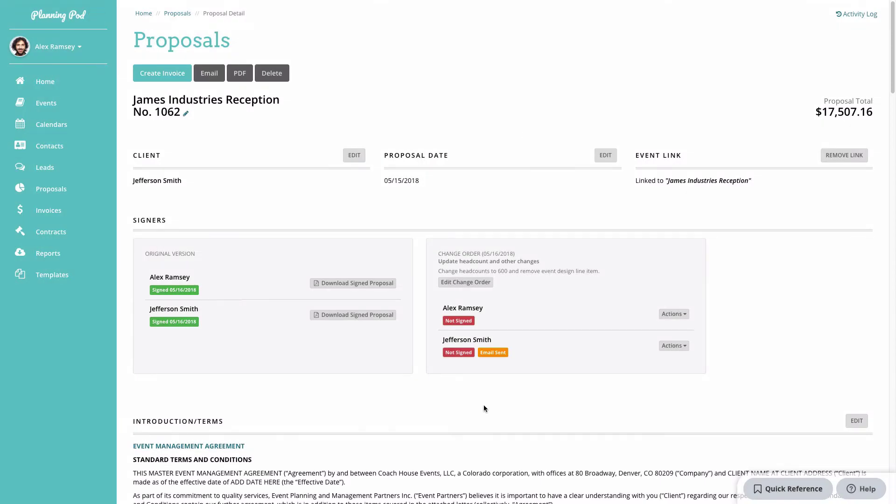
Leave the planner's signature options unchanged and download the planner's signed original proposal PDF
left_click(676, 314)
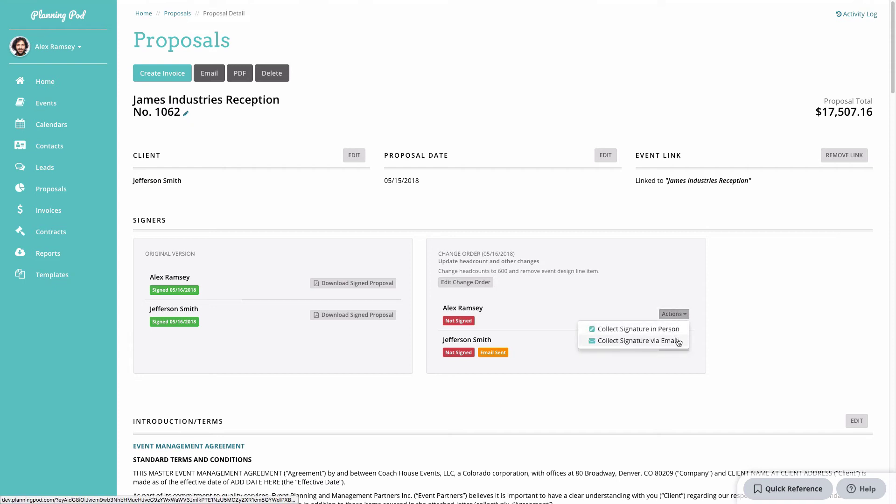
left_click(729, 321)
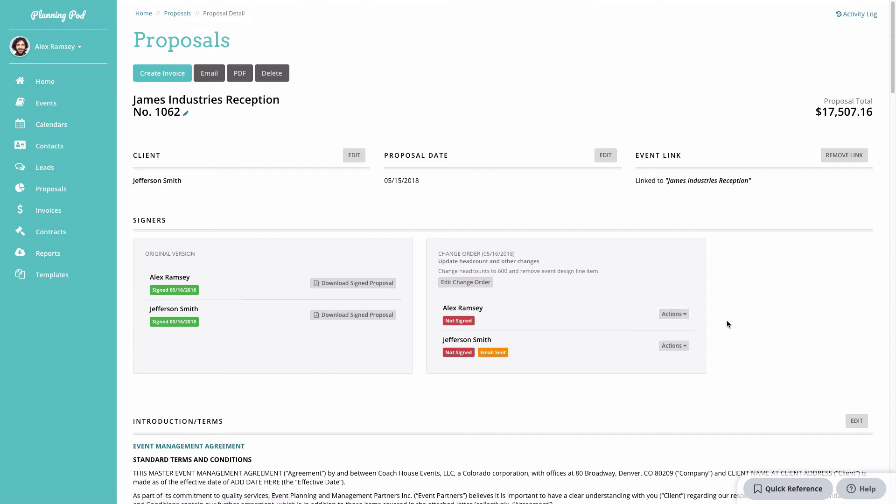
left_click(372, 284)
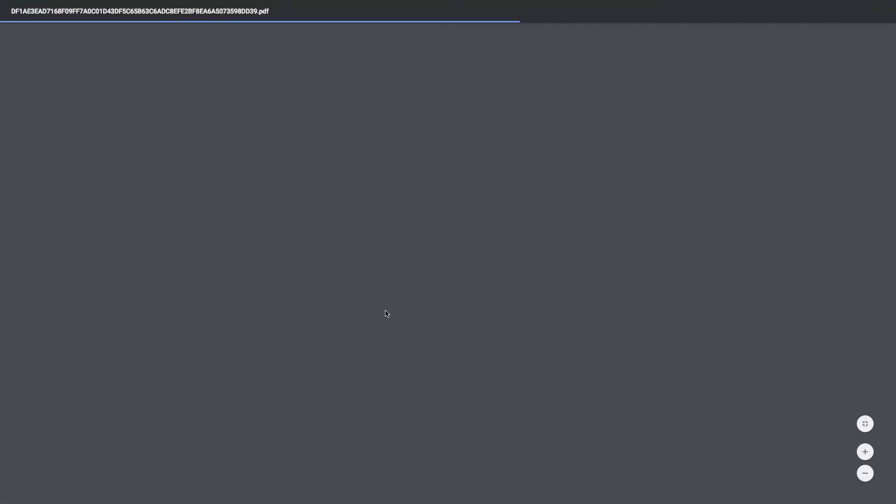
scroll(385, 310, "down", 20)
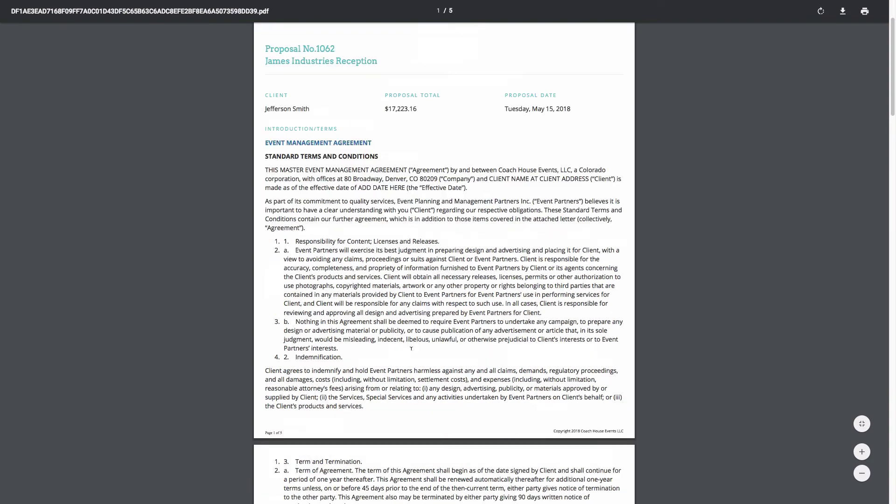
scroll(412, 349, "down", 7)
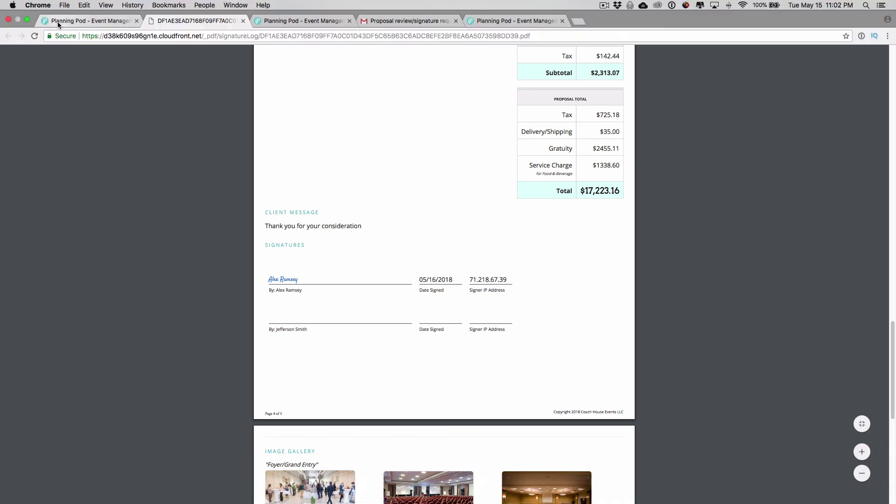
left_click(61, 21)
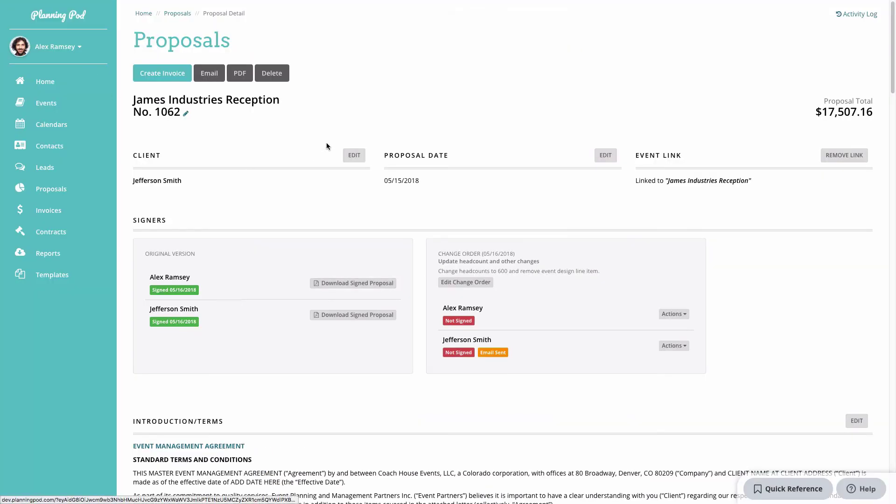